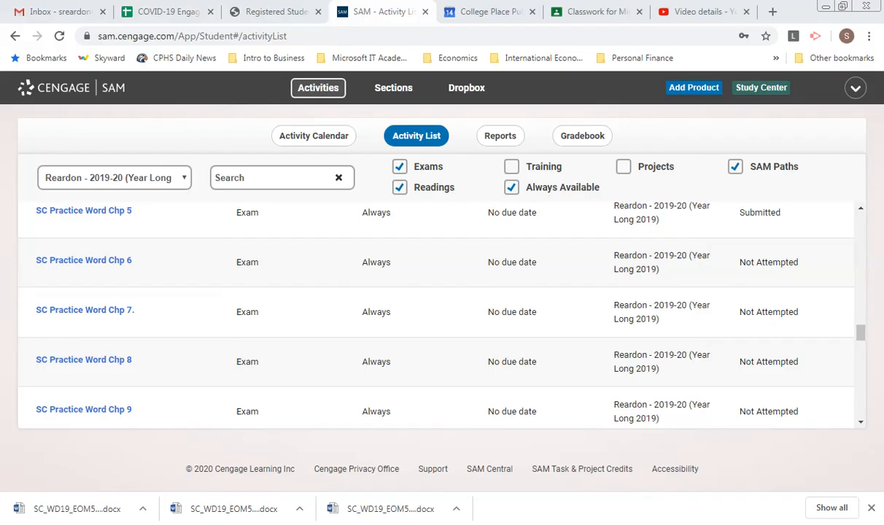
Start the SC Practice Word Chp 7 exam and maximize its window
left_click(119, 316)
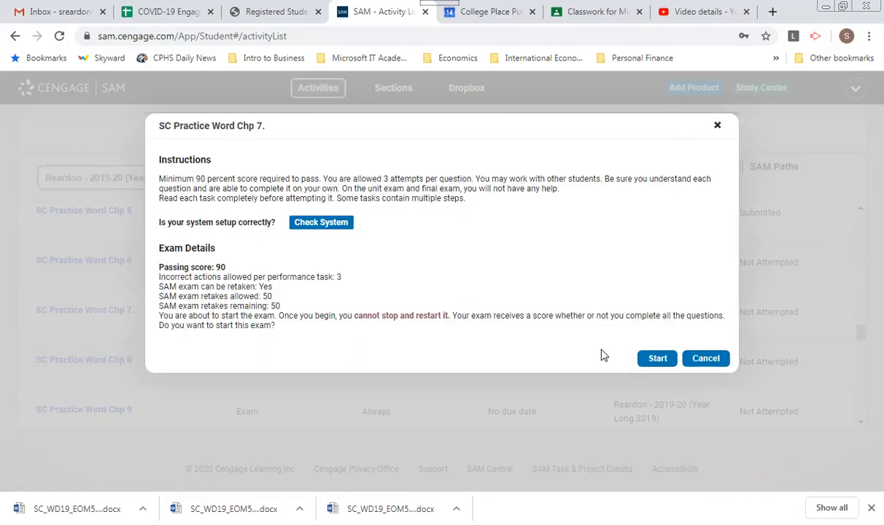
left_click(655, 359)
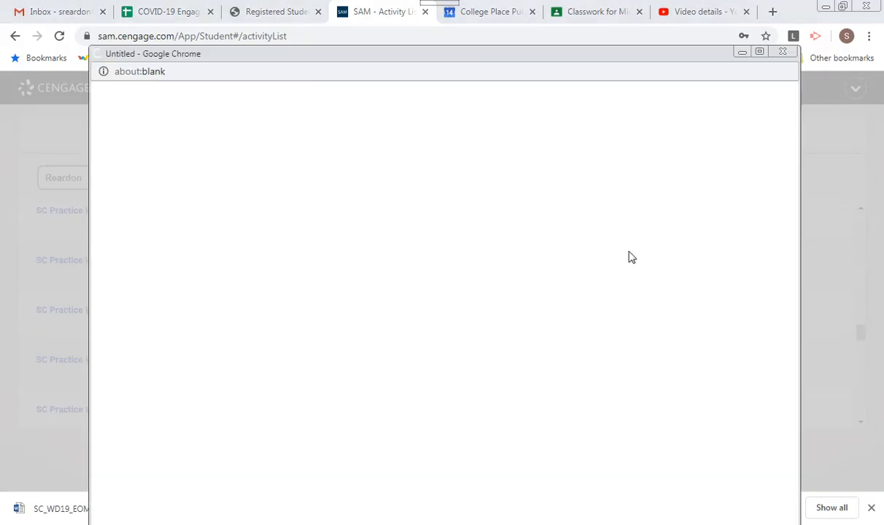
left_click(759, 53)
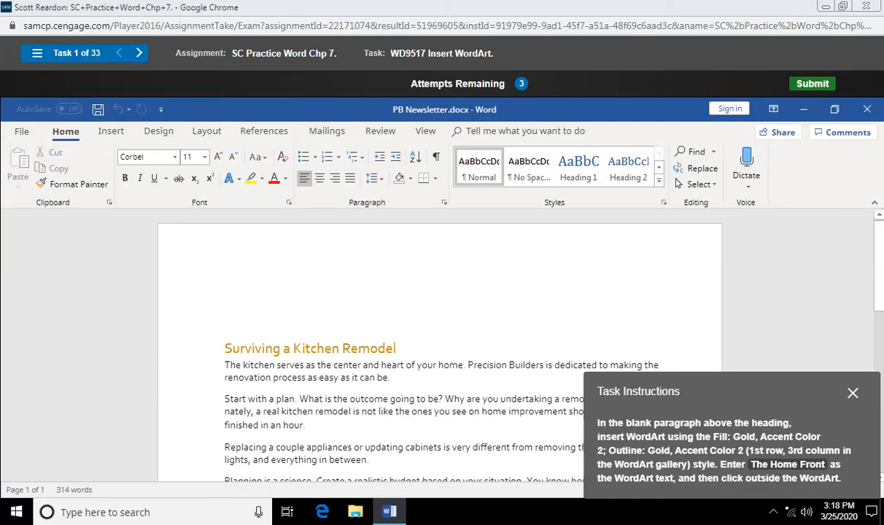
Insert WordArt reading "The Home Front" in the blank paragraph above the heading, using the Fill: Gold, Accent Color 2; Outline: Gold, Accent Color 2 style
left_click(226, 324)
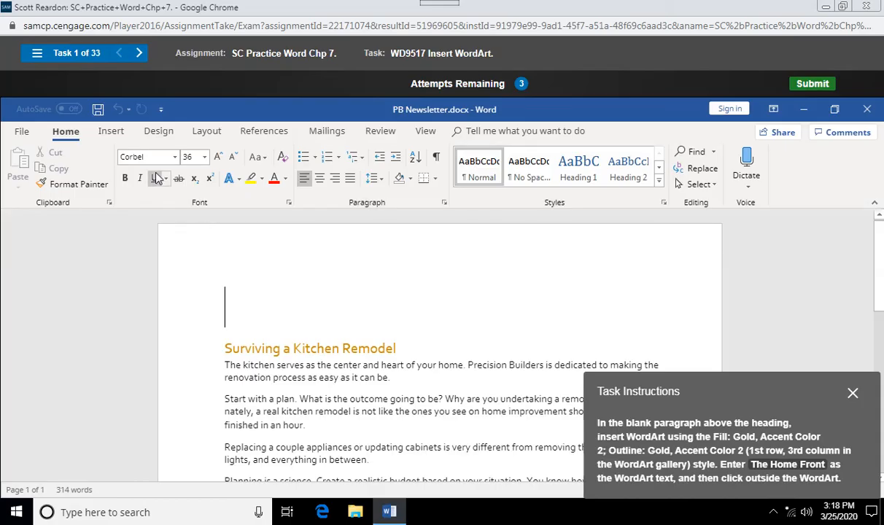
left_click(109, 132)
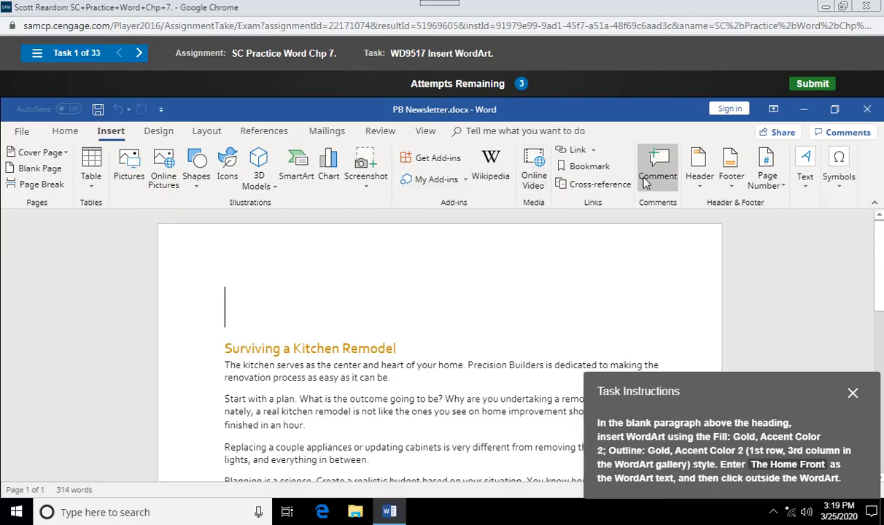
left_click(806, 183)
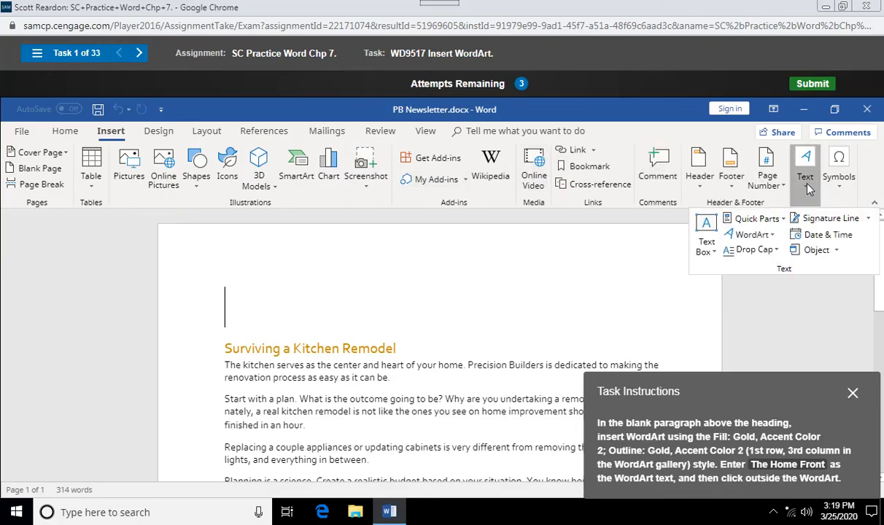
left_click(771, 234)
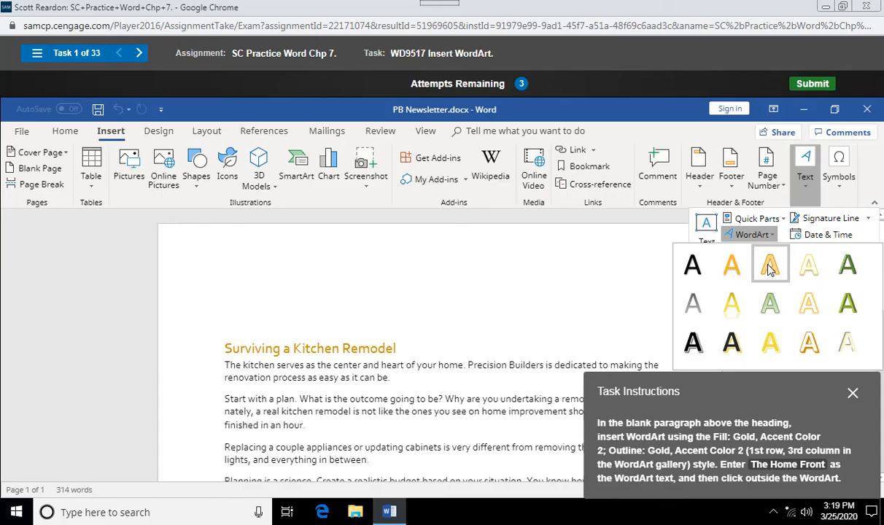
left_click(770, 269)
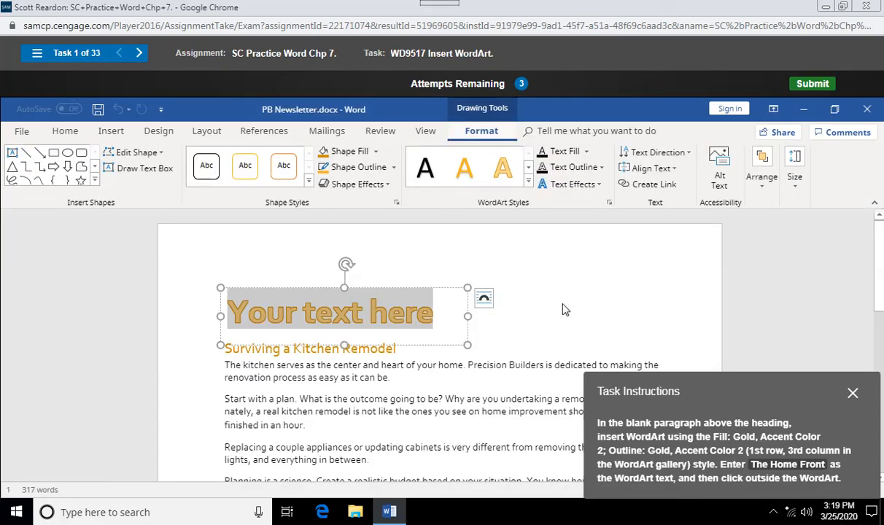
type("The Home Front")
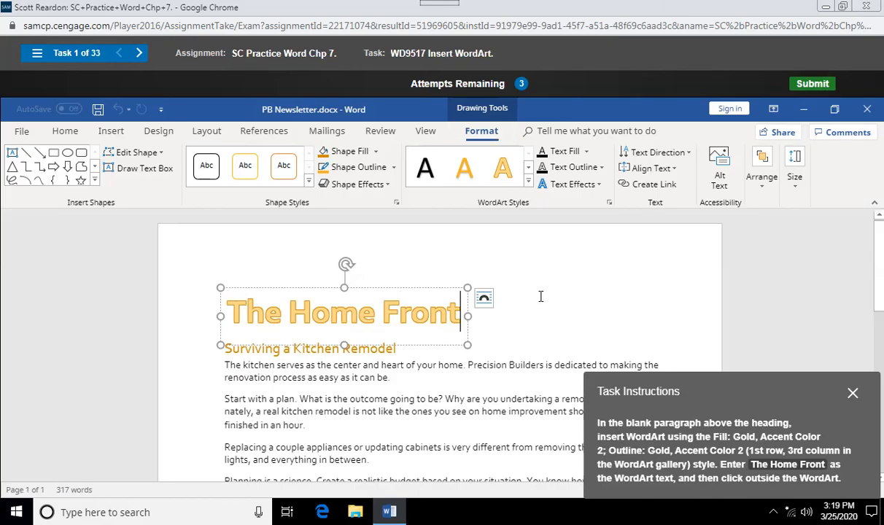
left_click(541, 296)
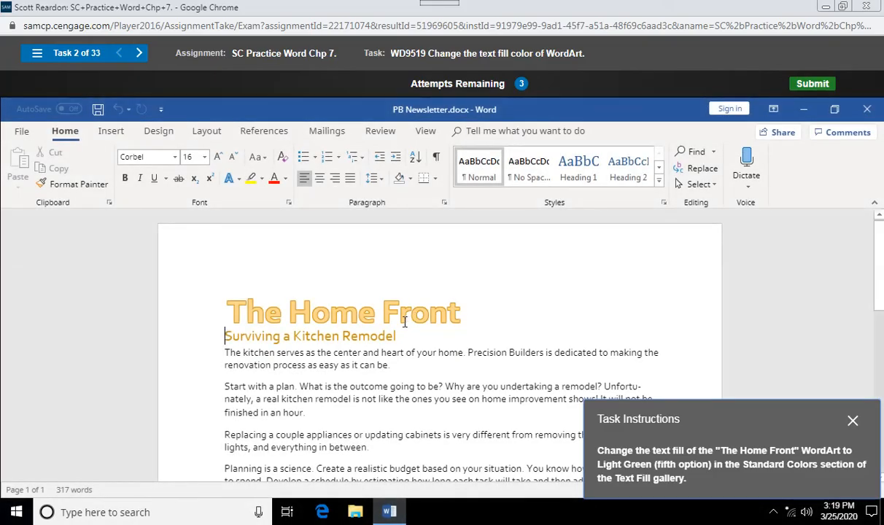
Change the text fill of the "The Home Front" WordArt to the standard color Light Green
left_click(383, 313)
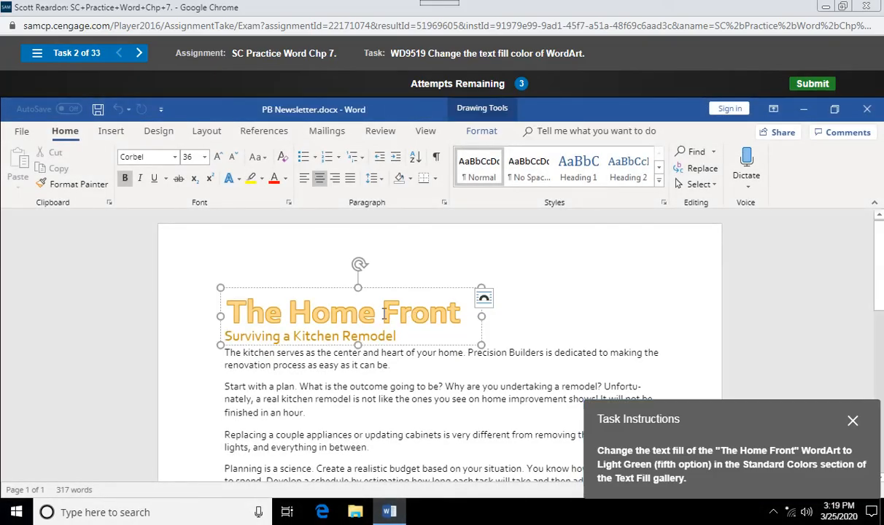
left_click_drag(460, 314, 219, 315)
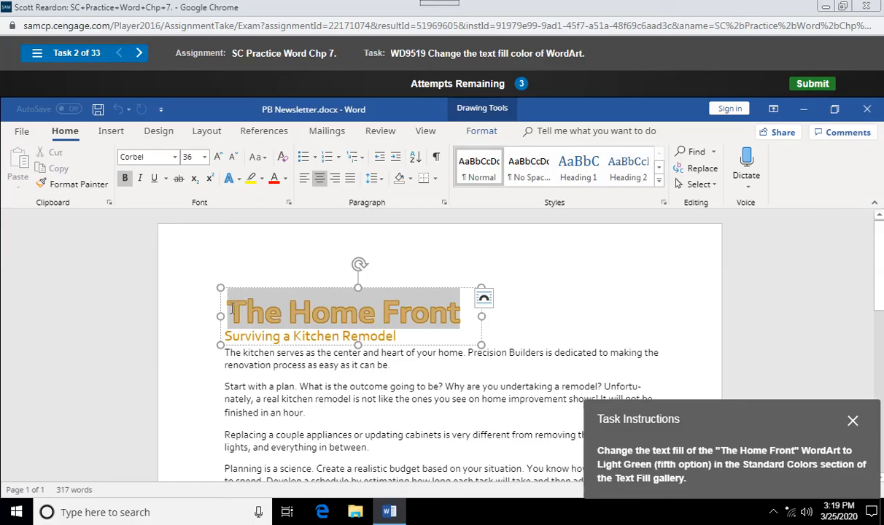
left_click(482, 135)
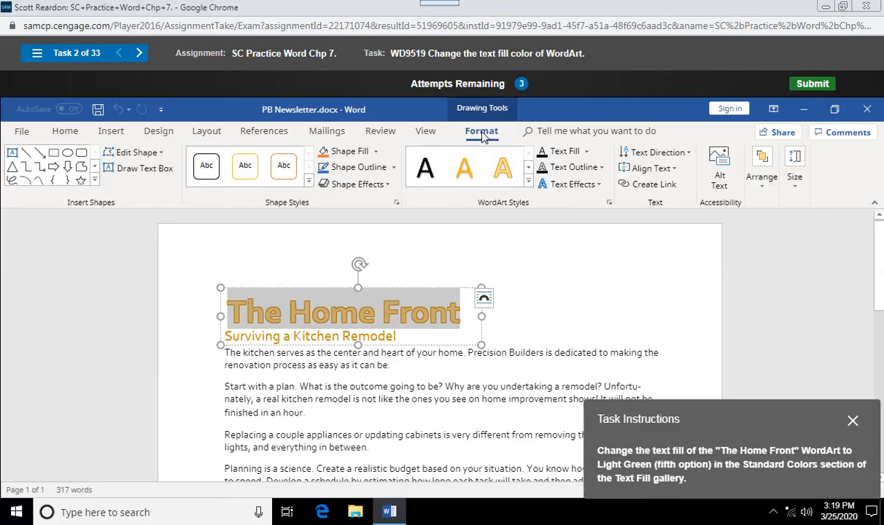
left_click(587, 154)
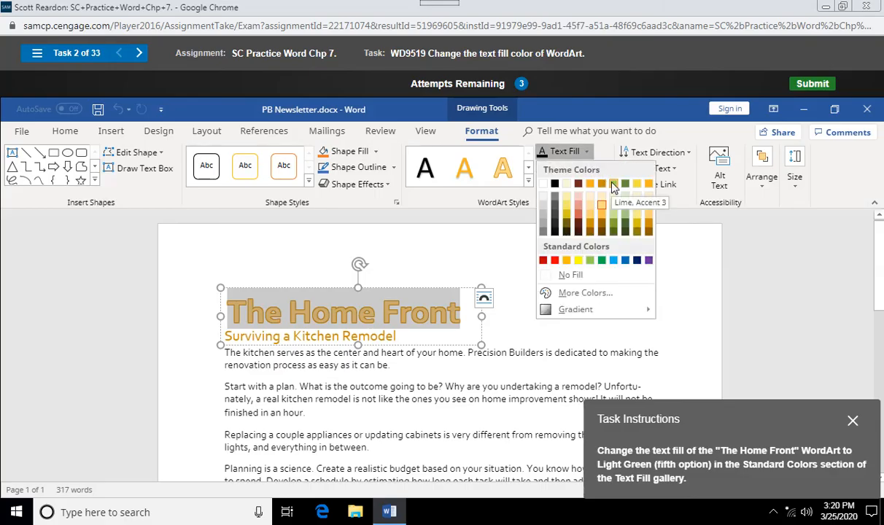
left_click(590, 261)
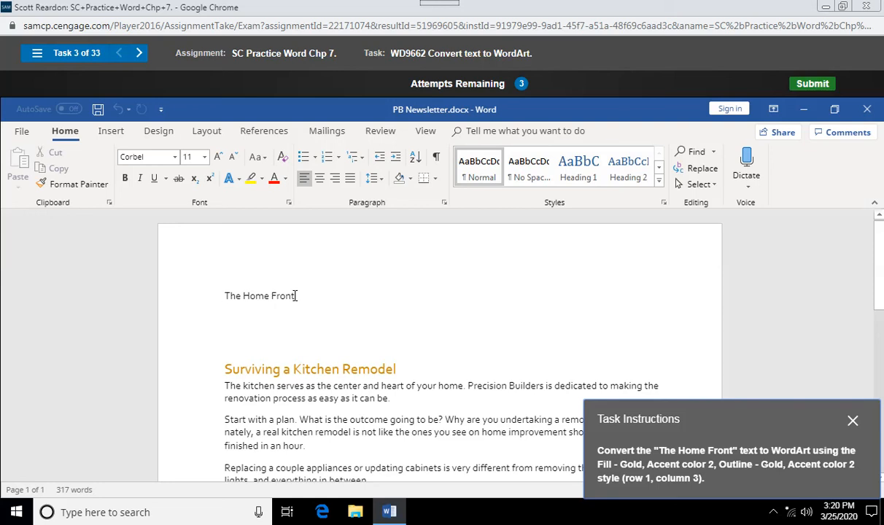
Try the Fill - Orange, Accent 2, Outline - Accent 2 text effect on the "The Home Front" text, then restart the task
left_click_drag(295, 295, 228, 299)
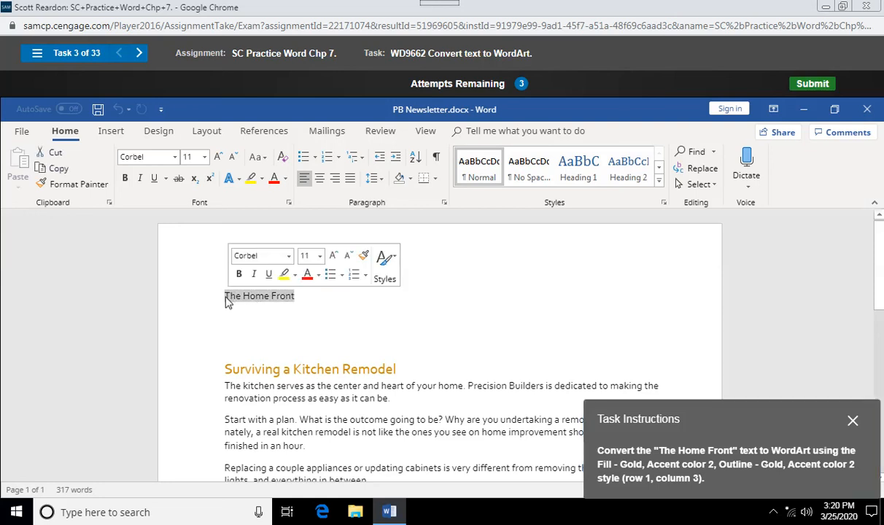
left_click(239, 181)
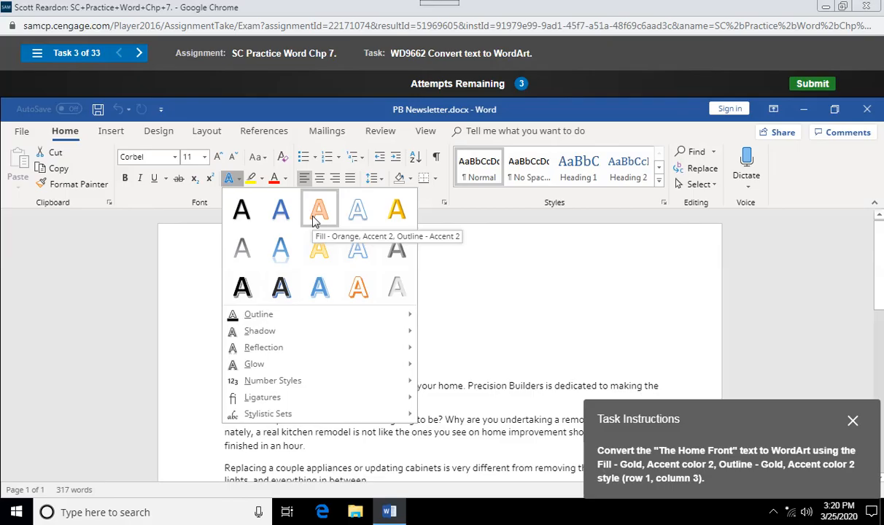
left_click(316, 221)
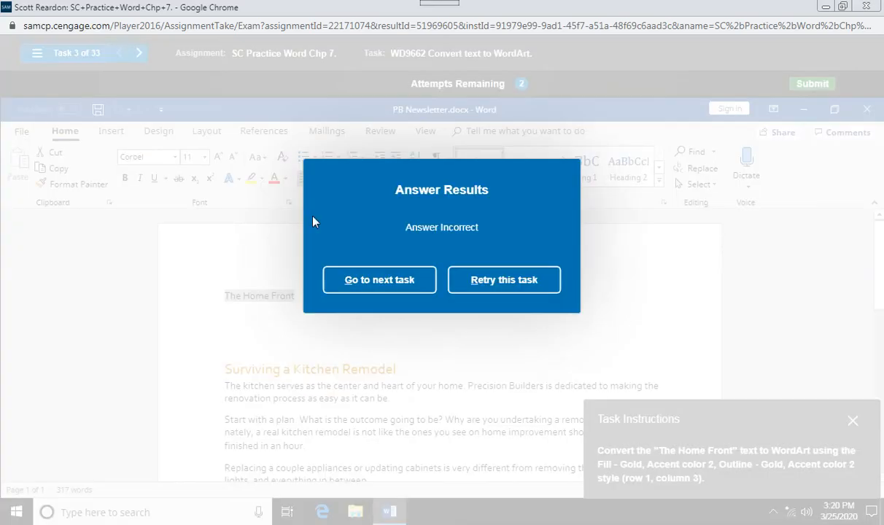
left_click(461, 290)
Convert the "The Home Front" text to WordArt with the Fill - Gold, Accent color 2, Outline - Gold, Accent color 2 style
left_click_drag(308, 295, 219, 293)
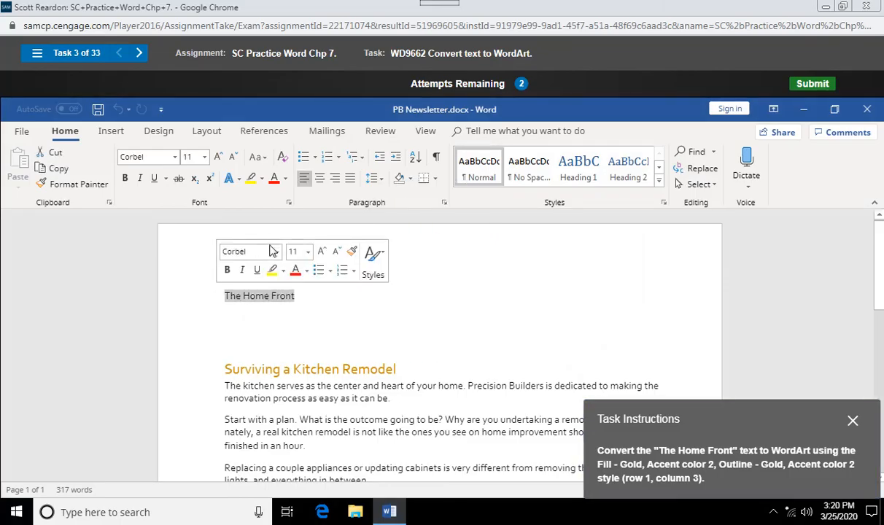
left_click(111, 130)
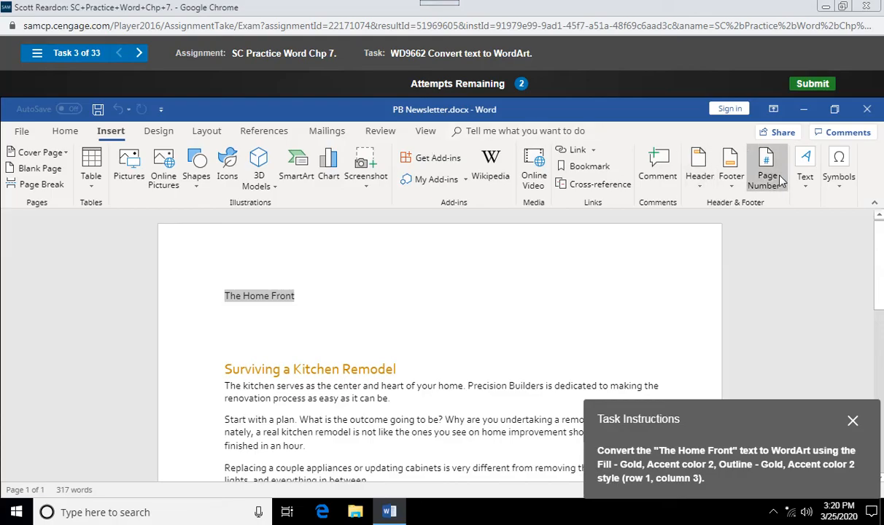
left_click(805, 181)
left_click(755, 234)
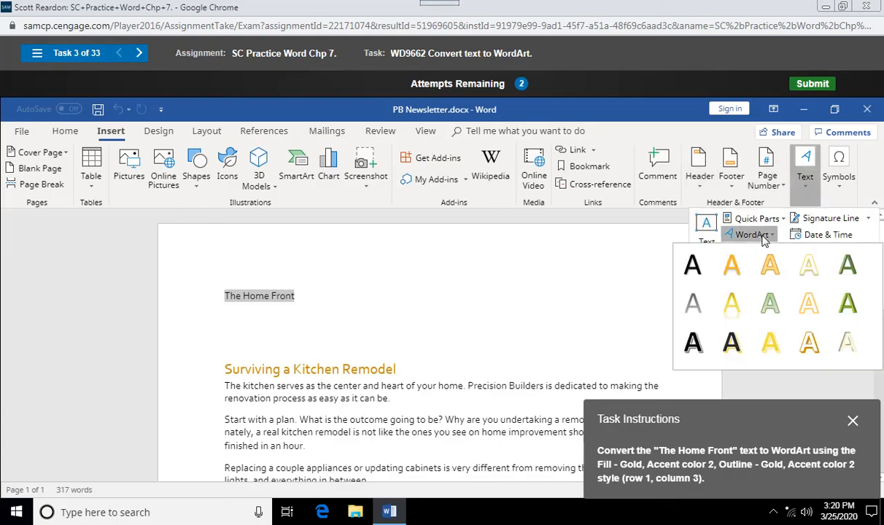
left_click(771, 270)
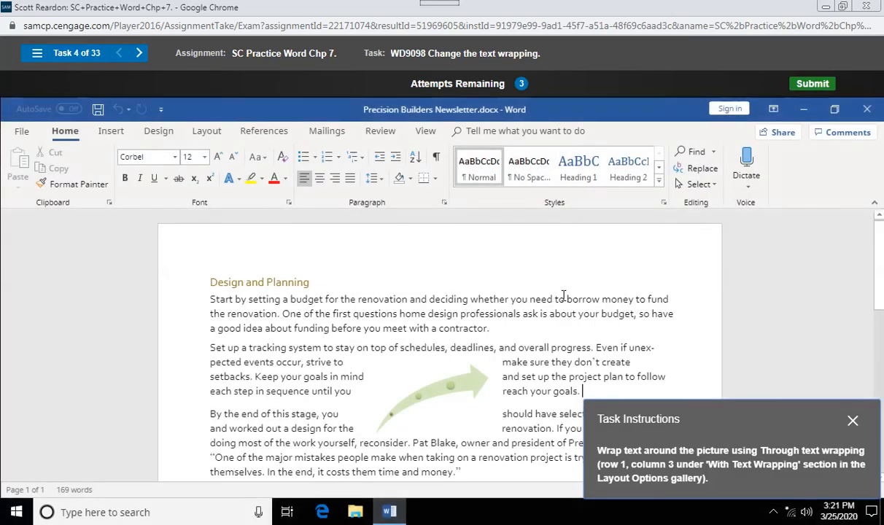
Set the text wrapping of the green arrow picture to Through
left_click(428, 385)
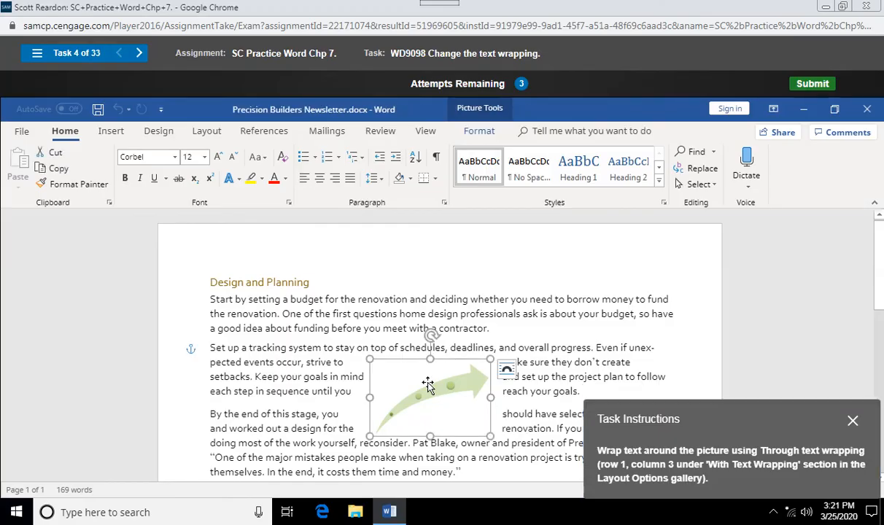
left_click(507, 372)
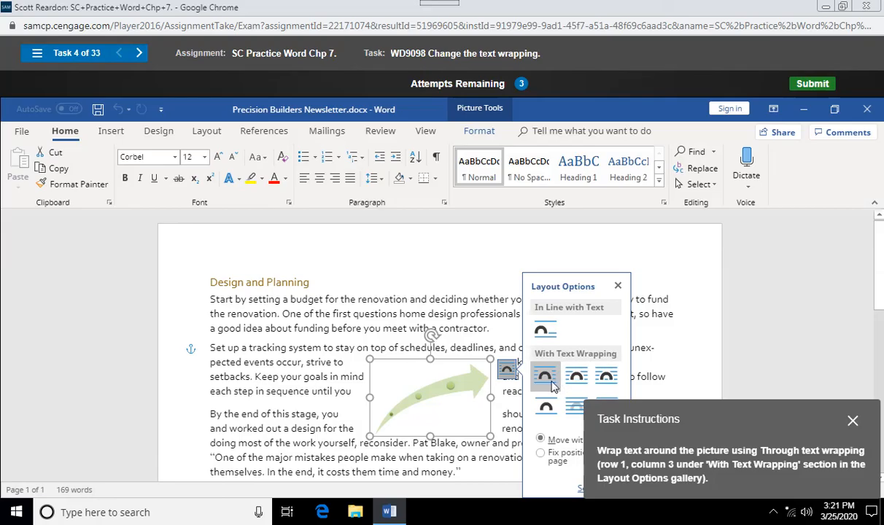
left_click(604, 378)
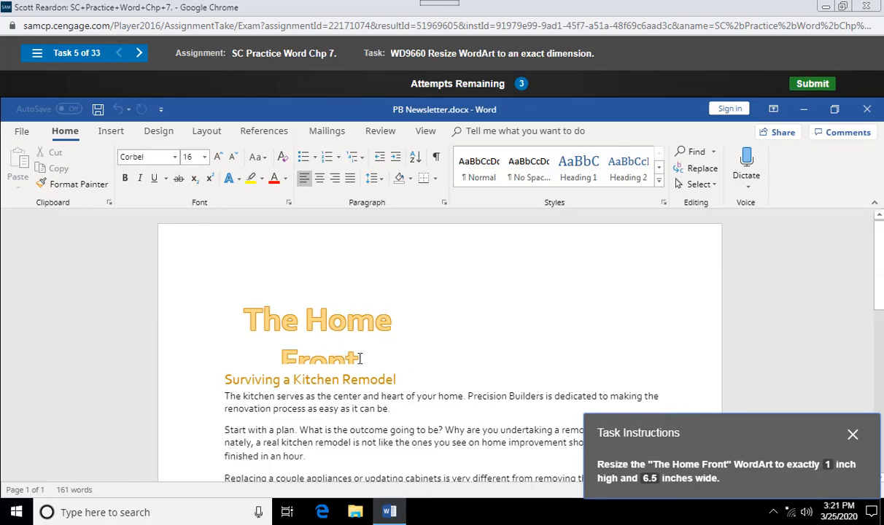
Resize the "The Home Front" WordArt to 1 inch high and 6.5 inches wide
left_click(326, 338)
left_click_drag(326, 339, 250, 321)
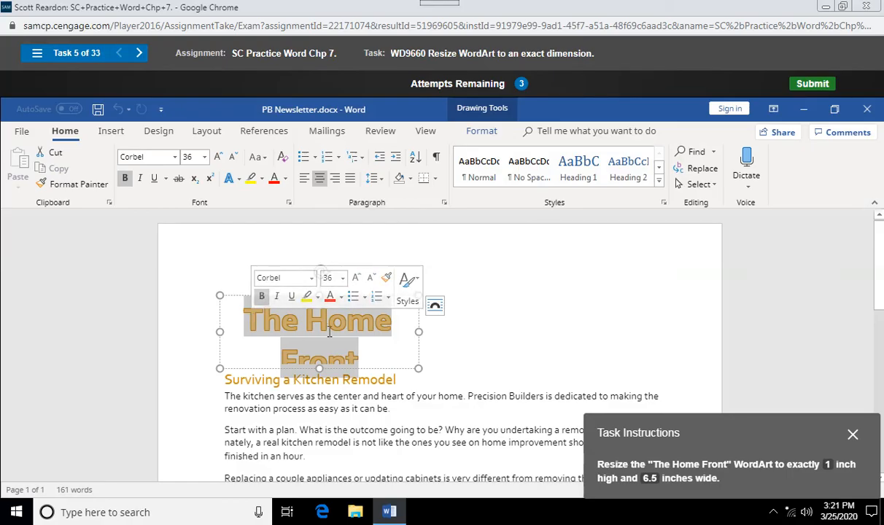
left_click(478, 138)
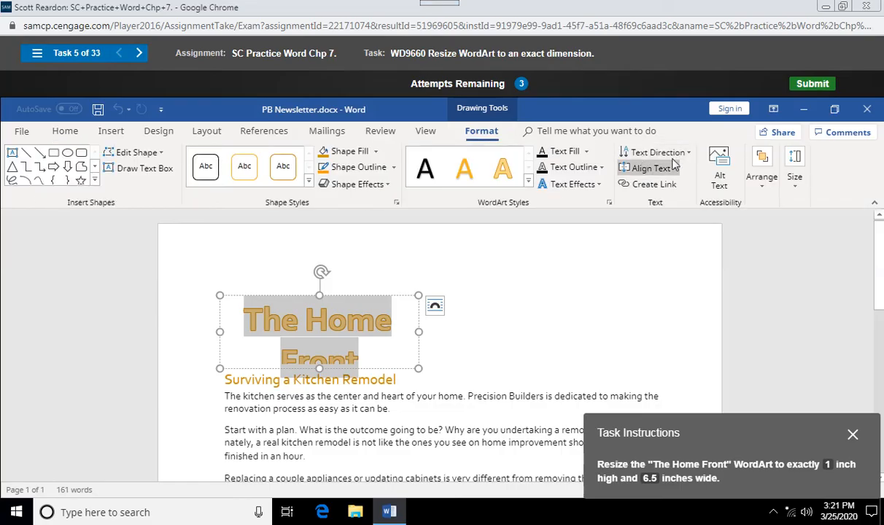
left_click(793, 181)
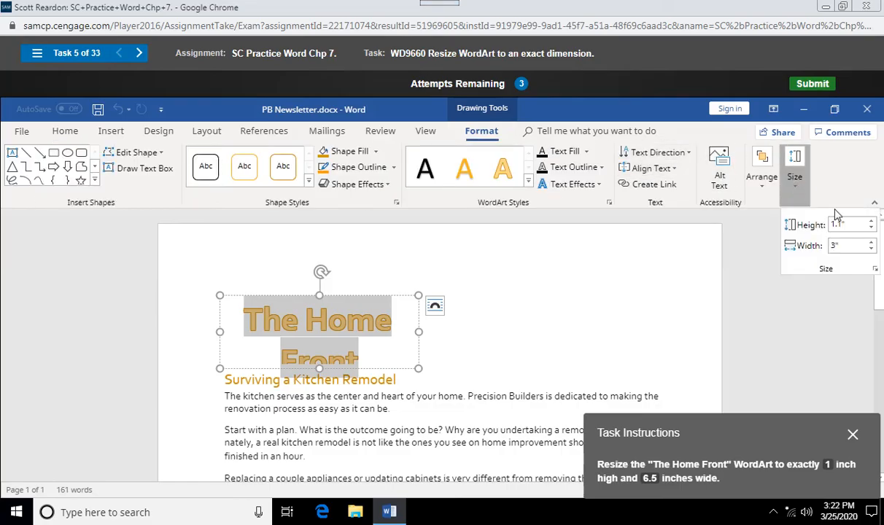
left_click(871, 230)
left_click(843, 245)
left_click_drag(843, 246, 828, 246)
type("6.5")
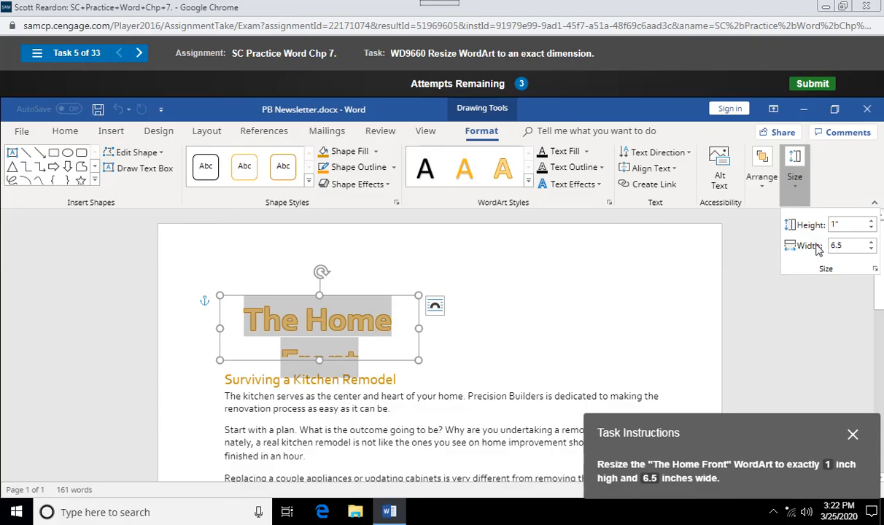
left_click(759, 259)
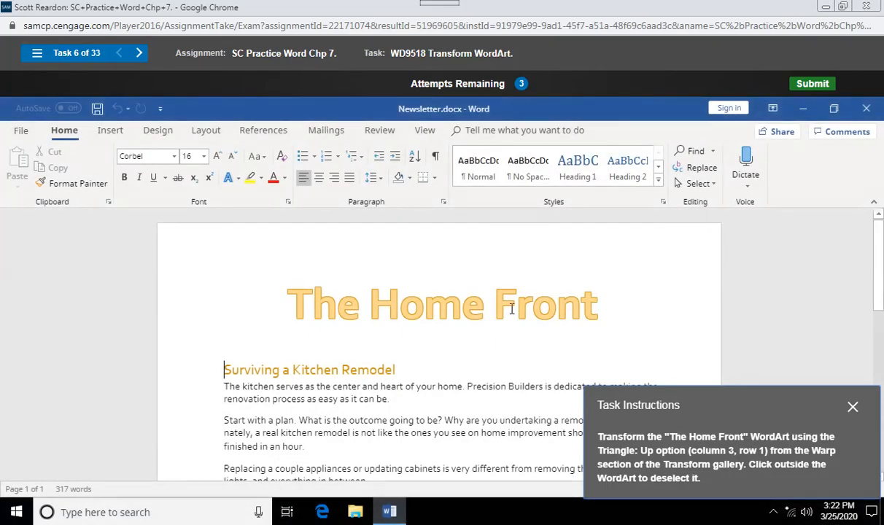
Transform the "The Home Front" WordArt with the Triangle: Up warp effect
left_click(512, 309)
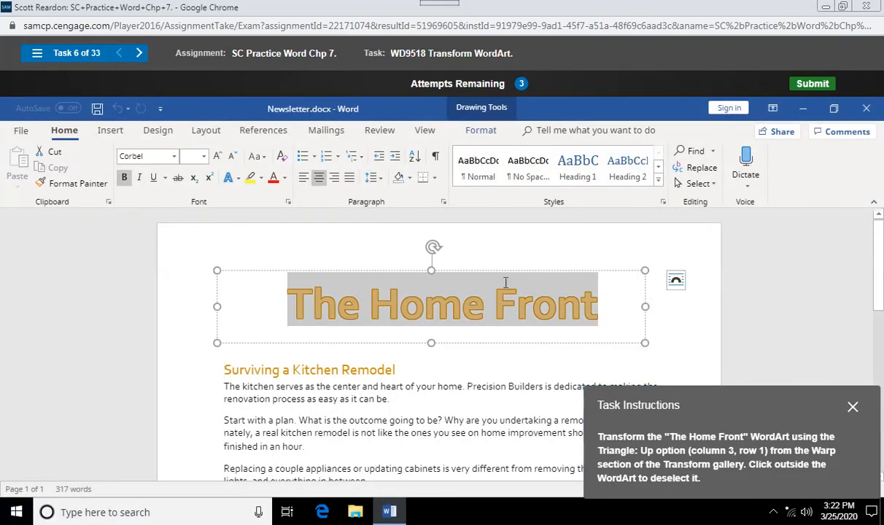
left_click(480, 131)
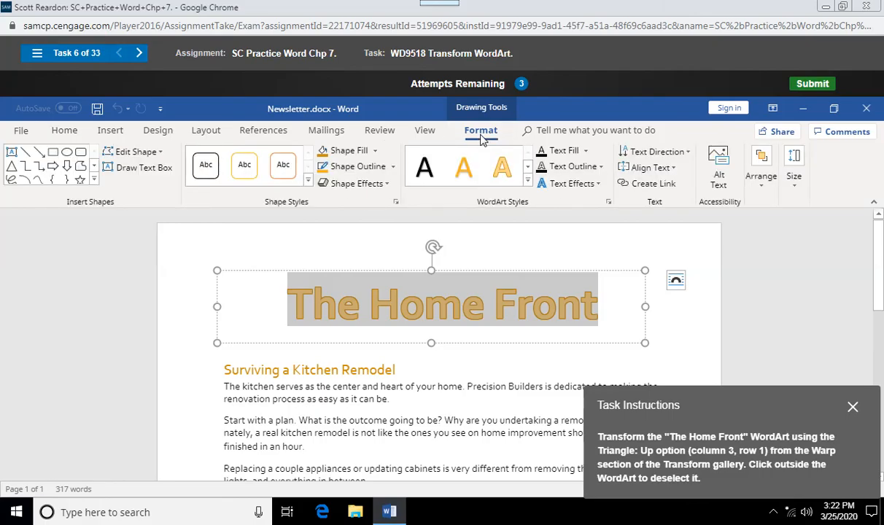
left_click(597, 187)
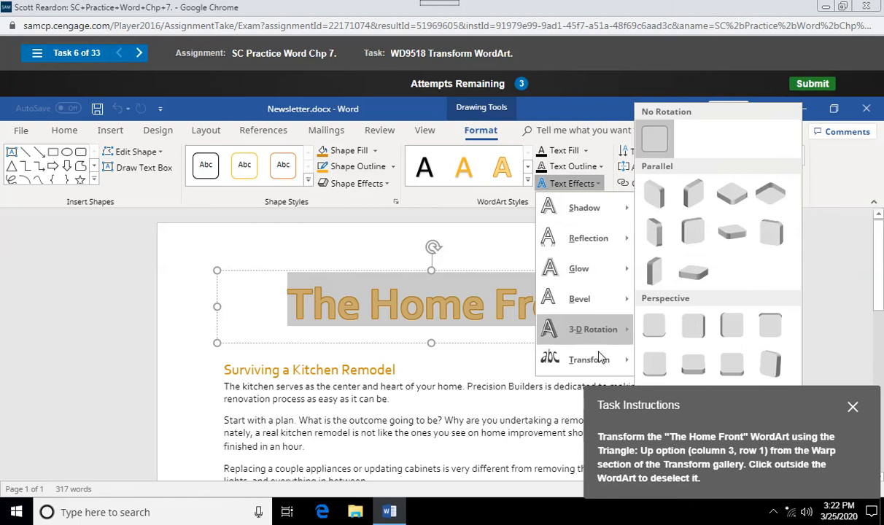
mouse_move(599, 360)
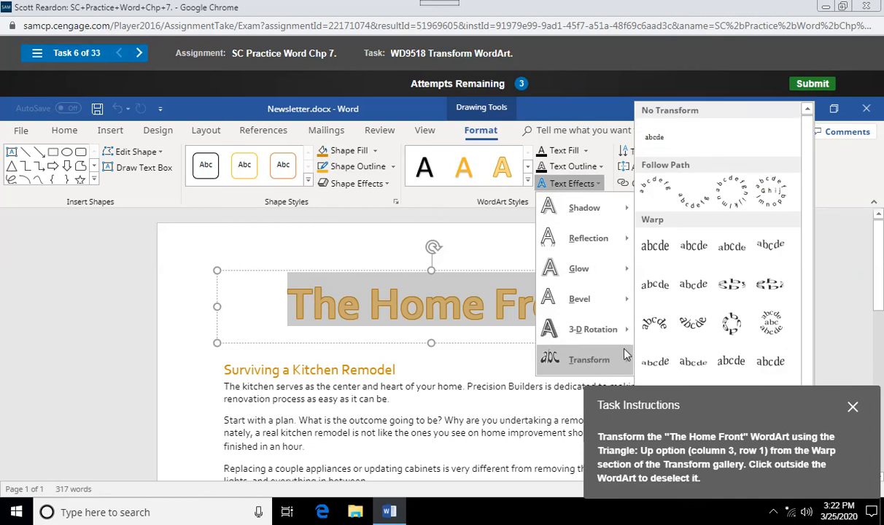
left_click(731, 248)
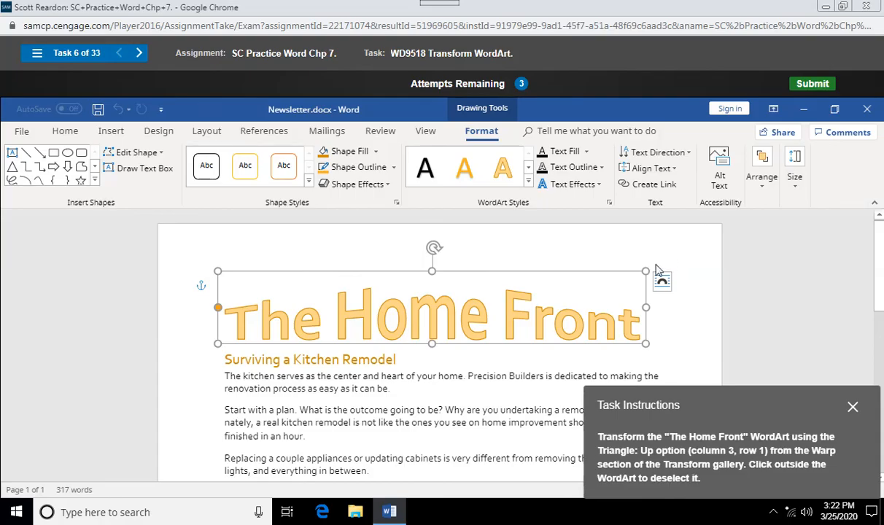
Deselect the "The Home Front" WordArt
left_click(674, 310)
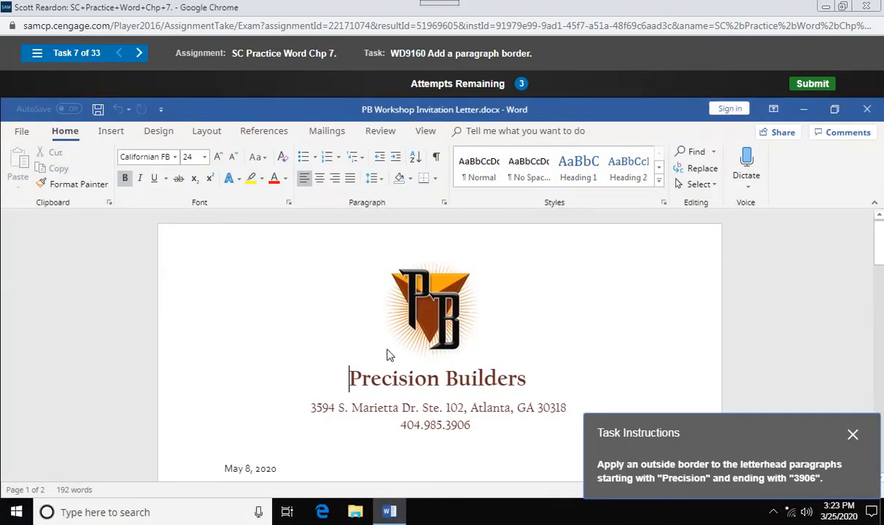
Try to apply outside borders to the "Precision Builders" letterhead line alone, and restart the task
left_click_drag(351, 377, 523, 368)
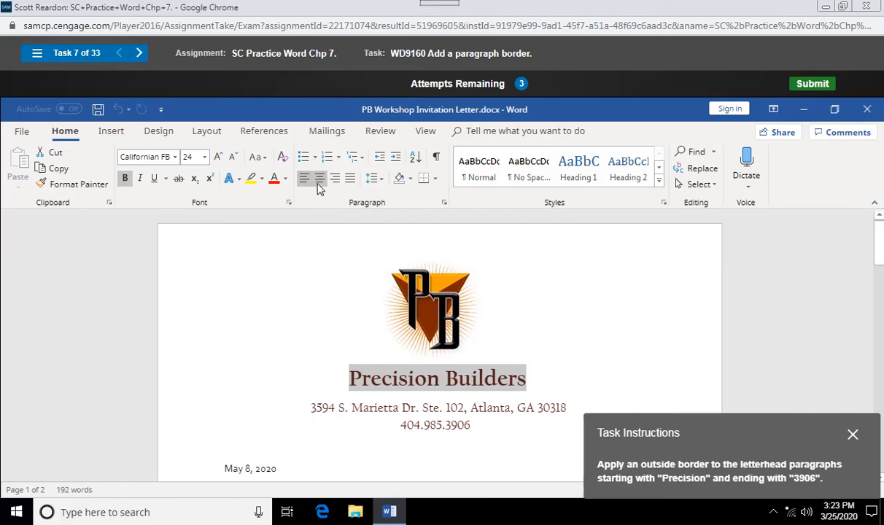
left_click(436, 179)
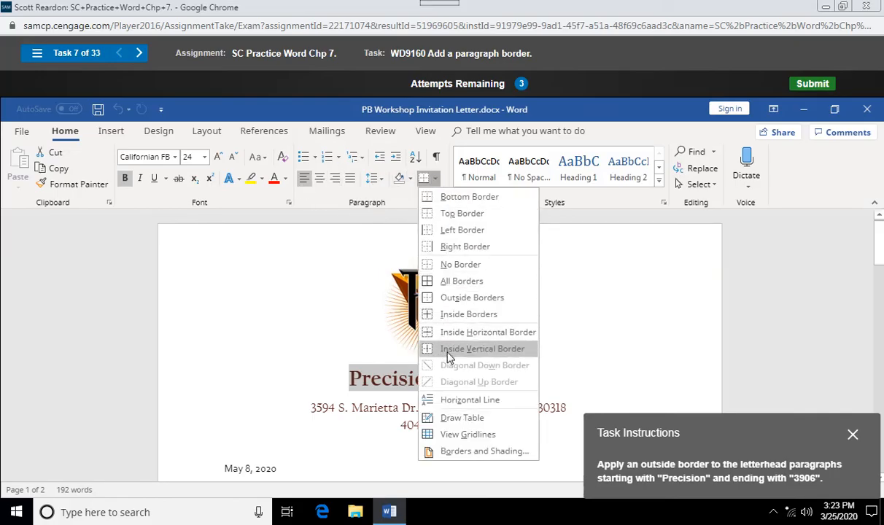
left_click(461, 305)
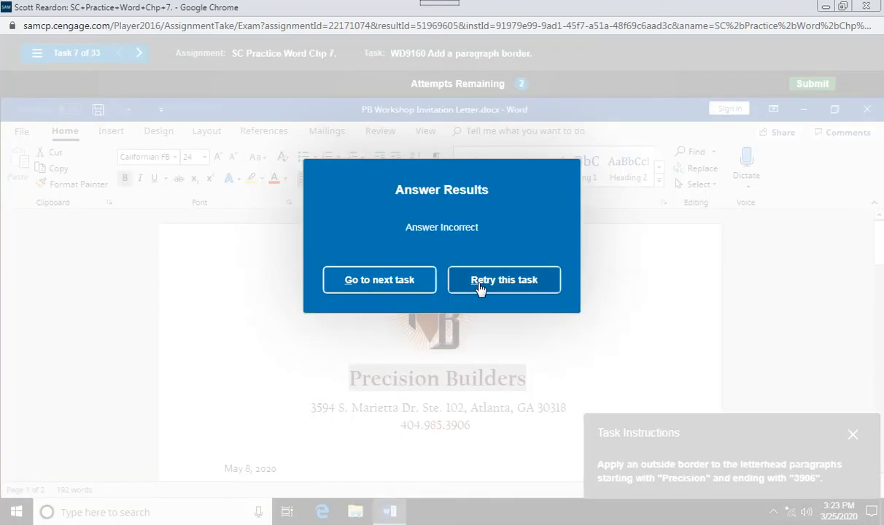
left_click(479, 289)
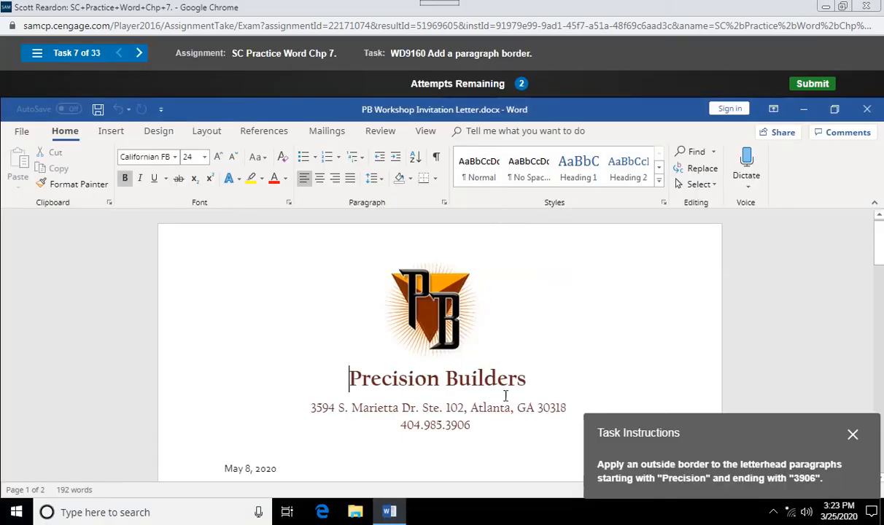
Apply outside borders to all the letterhead paragraphs, from "Precision Builders" through the phone number line
left_click_drag(349, 378, 469, 426)
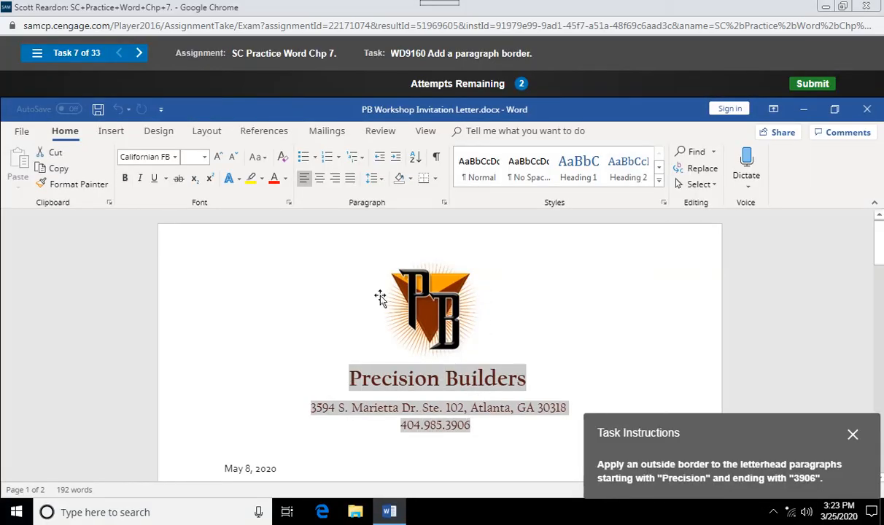
left_click(435, 178)
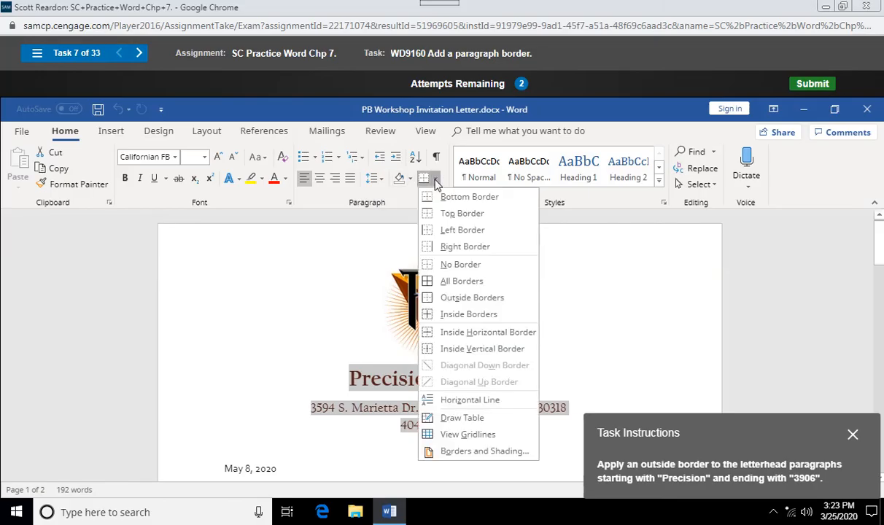
left_click(464, 303)
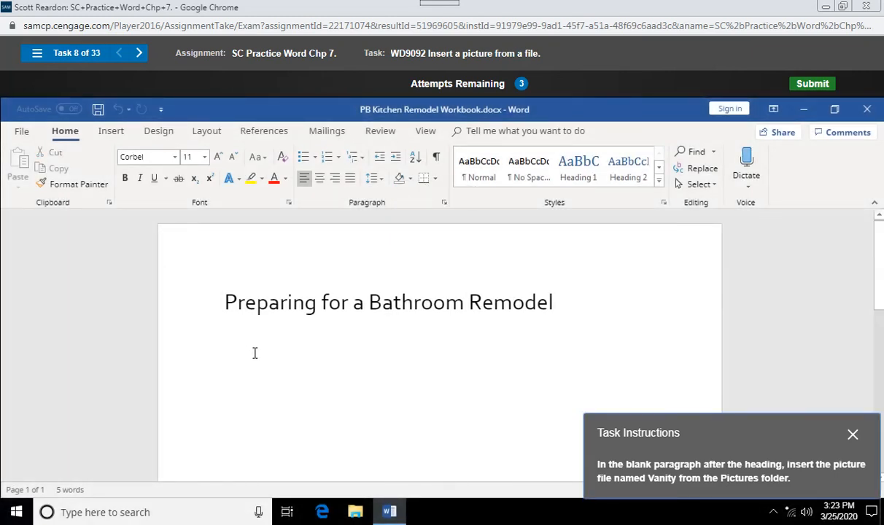
Insert the picture Vanity.png from the Pictures folder in the blank paragraph after the "Preparing for a Bathroom Remodel" heading
left_click(112, 132)
left_click(129, 174)
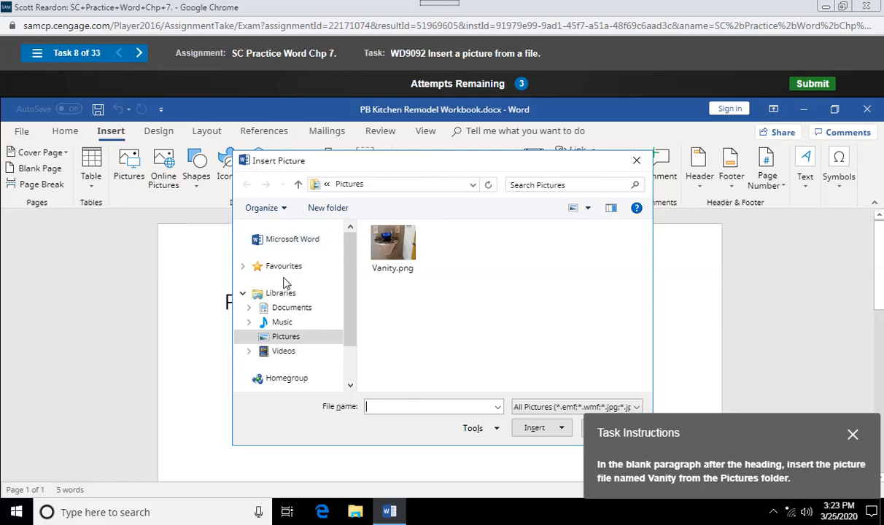
left_click(387, 249)
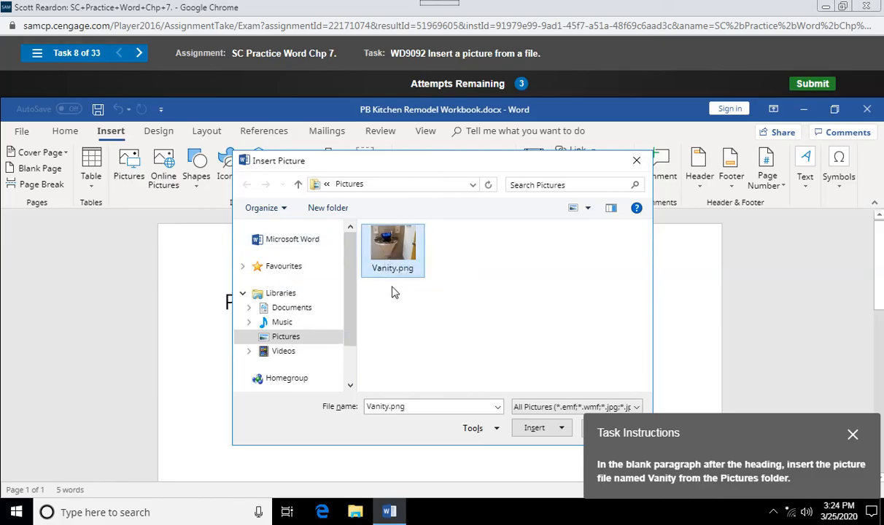
left_click(535, 429)
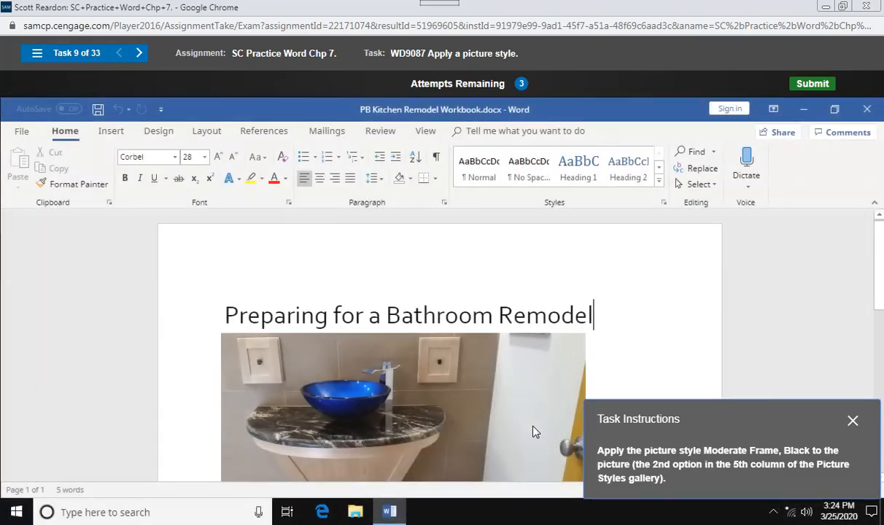
Apply the Moderate Frame, Black picture style to the bathroom vanity picture
left_click(412, 375)
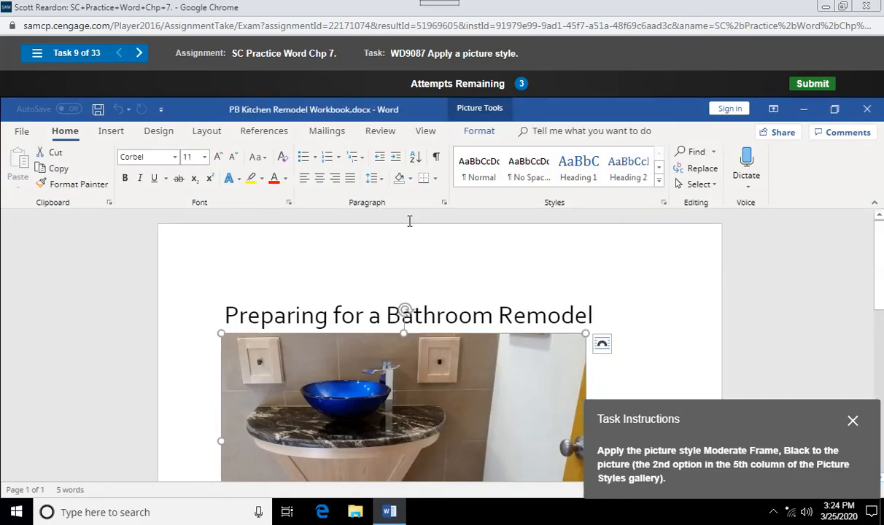
left_click(477, 135)
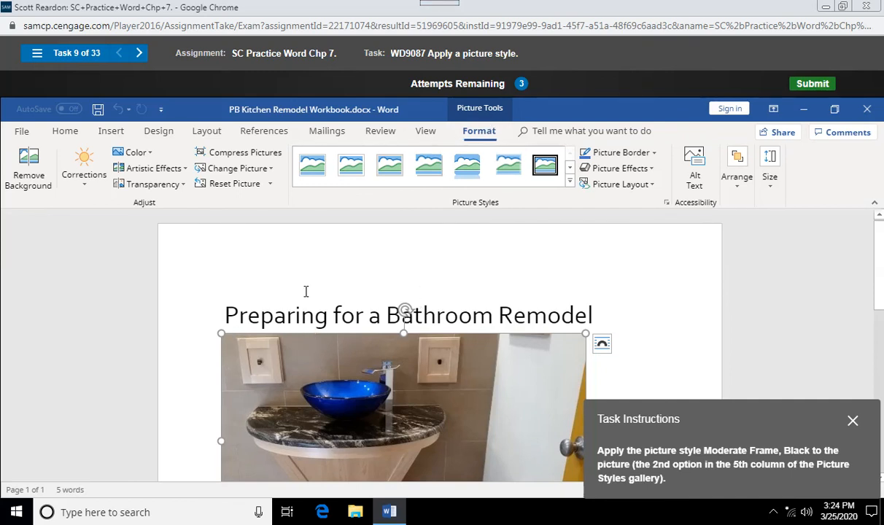
left_click(482, 137)
left_click(571, 183)
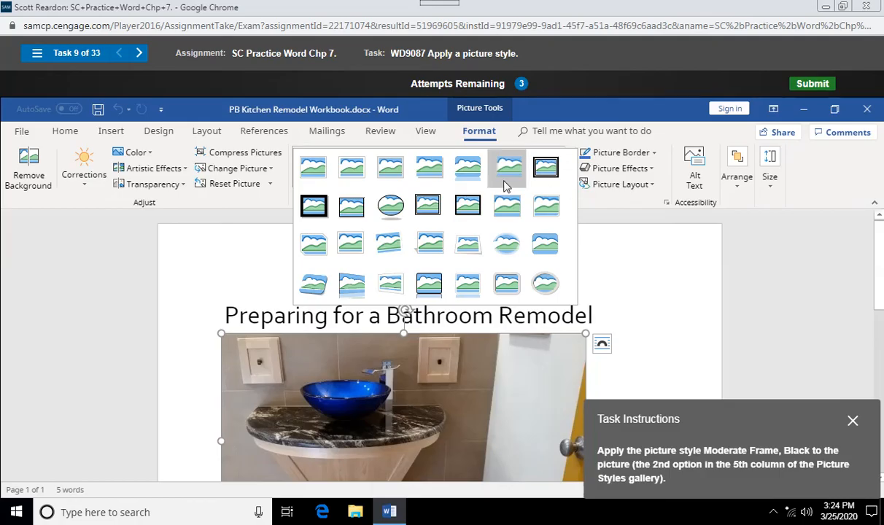
left_click(467, 208)
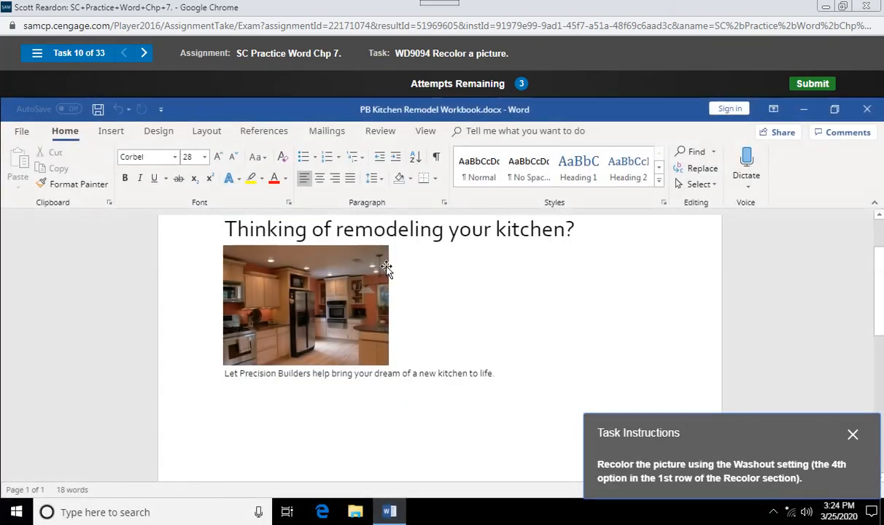
Recolor the kitchen picture below the "Thinking of remodeling your kitchen?" heading with the Washout setting
left_click(387, 268)
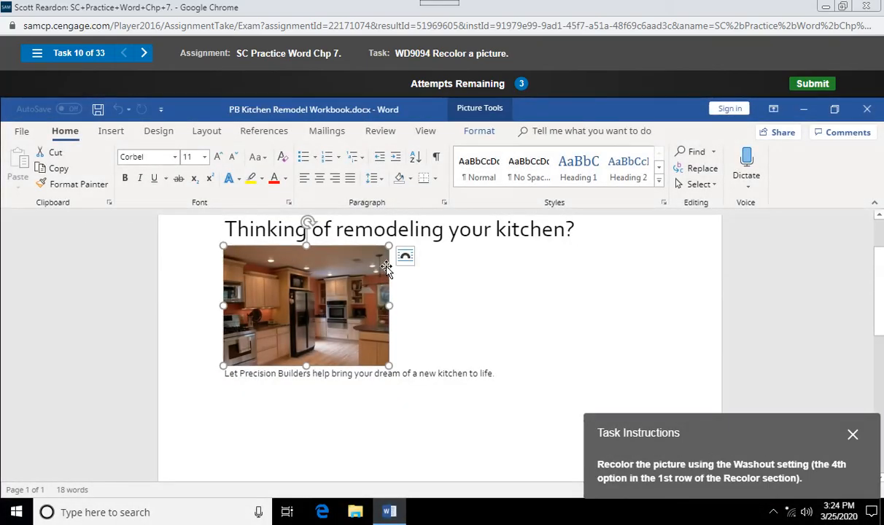
left_click(479, 132)
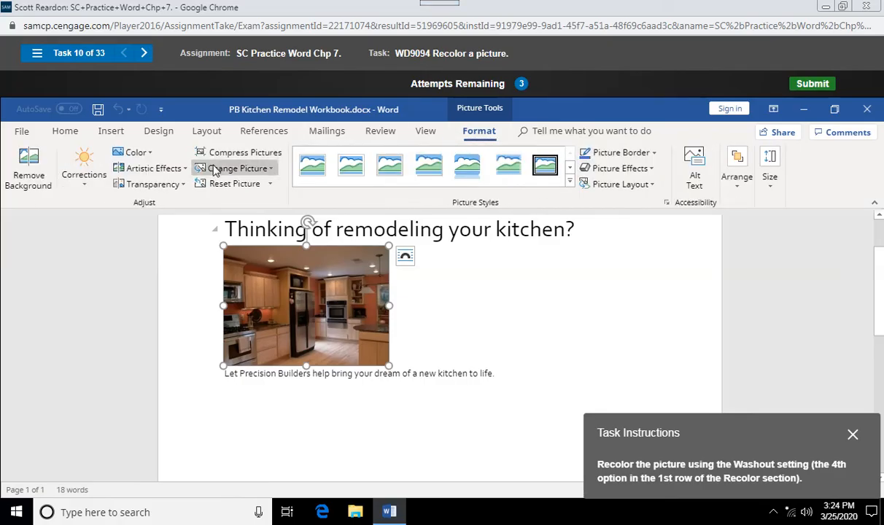
left_click(148, 158)
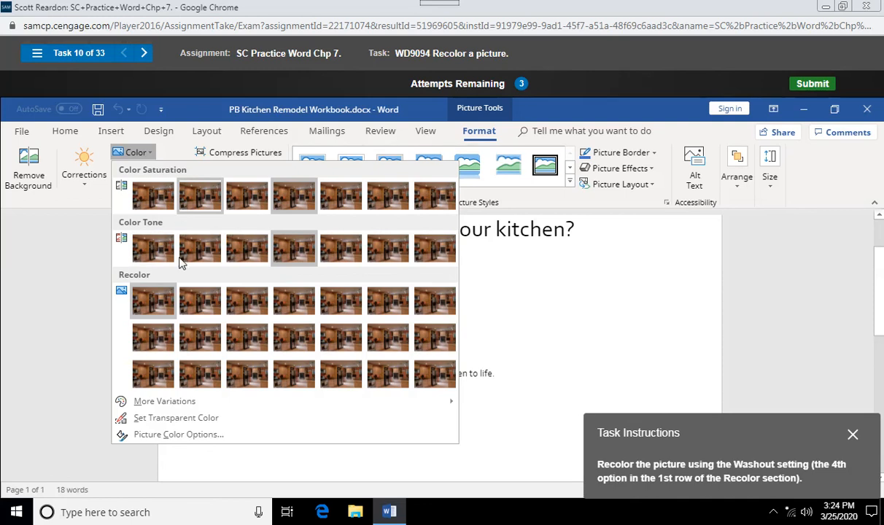
left_click(286, 305)
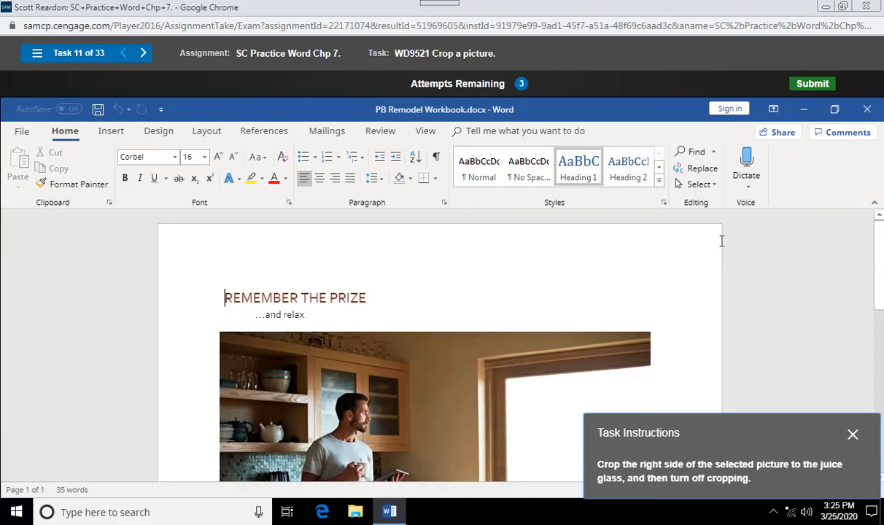
Crop the right side of the kitchen picture to the juice glass, about 5.1 inches wide, and turn off cropping
left_click_drag(878, 248, 878, 309)
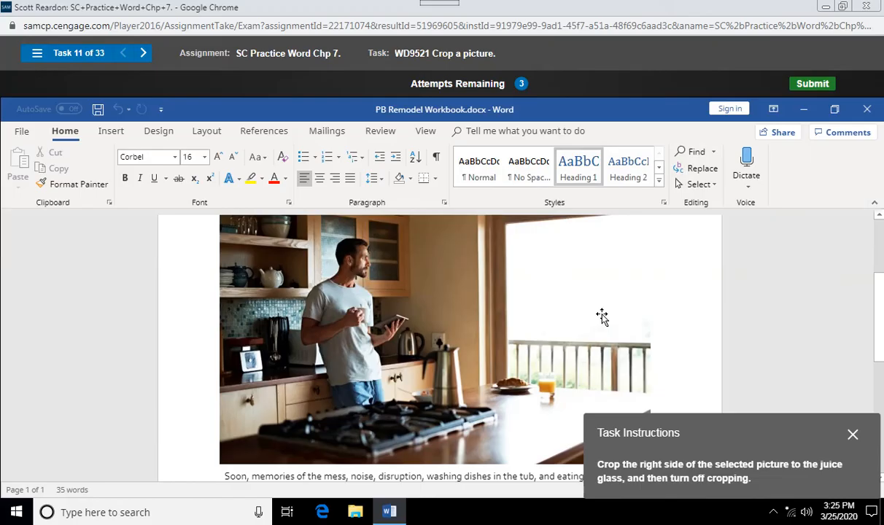
left_click(602, 315)
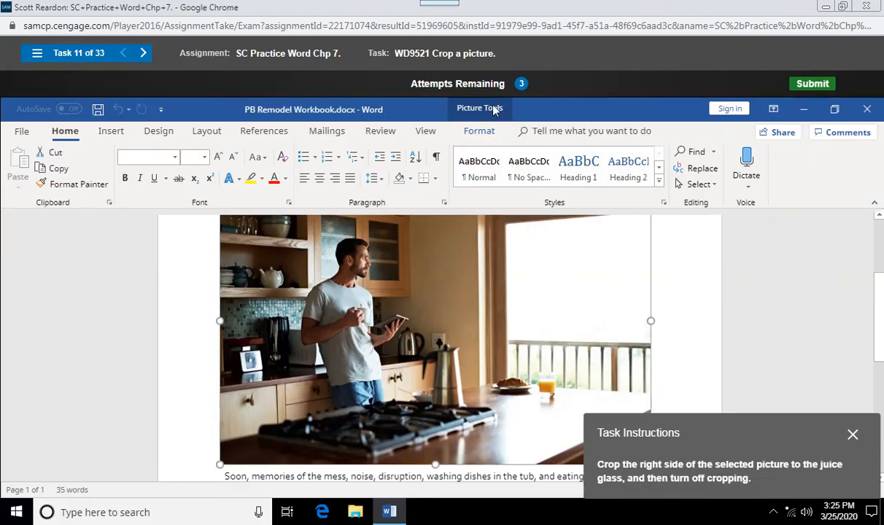
left_click(479, 132)
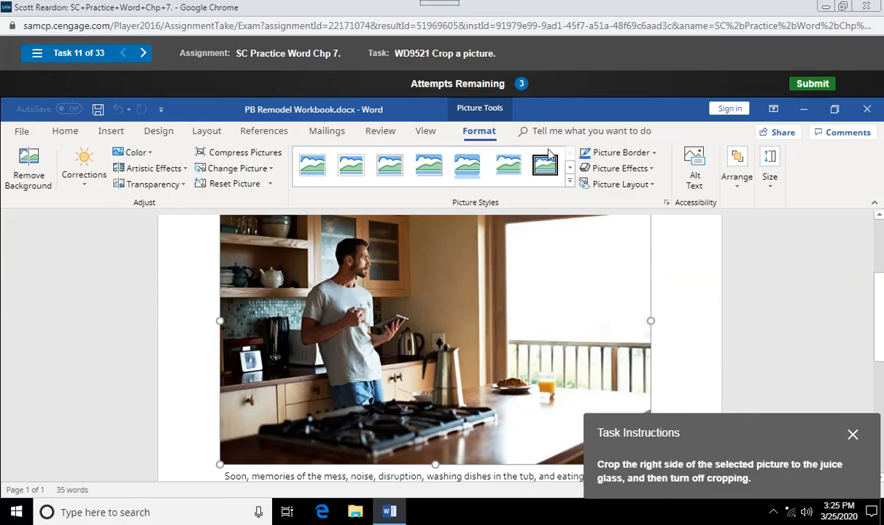
left_click(768, 189)
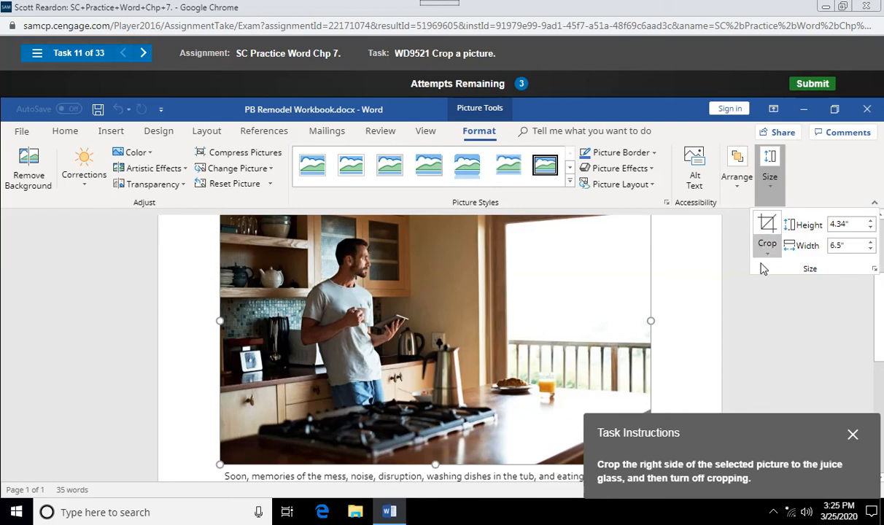
left_click(766, 225)
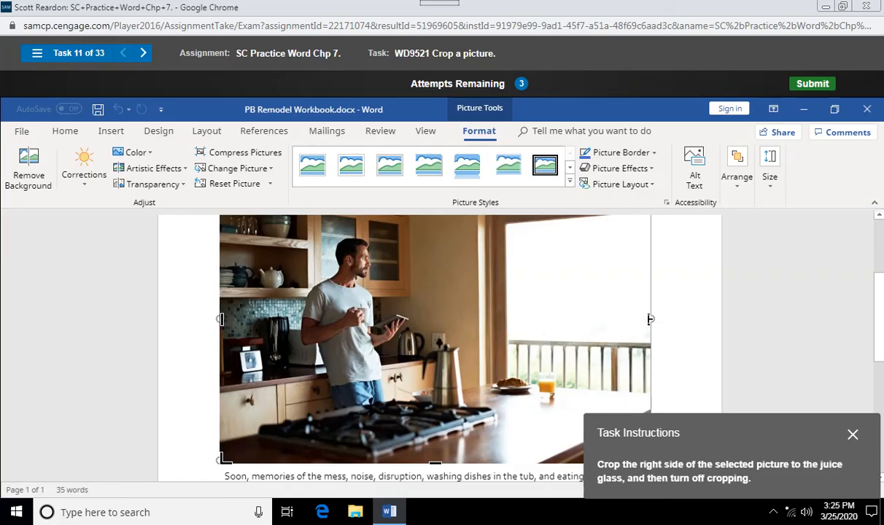
left_click_drag(650, 319, 557, 321)
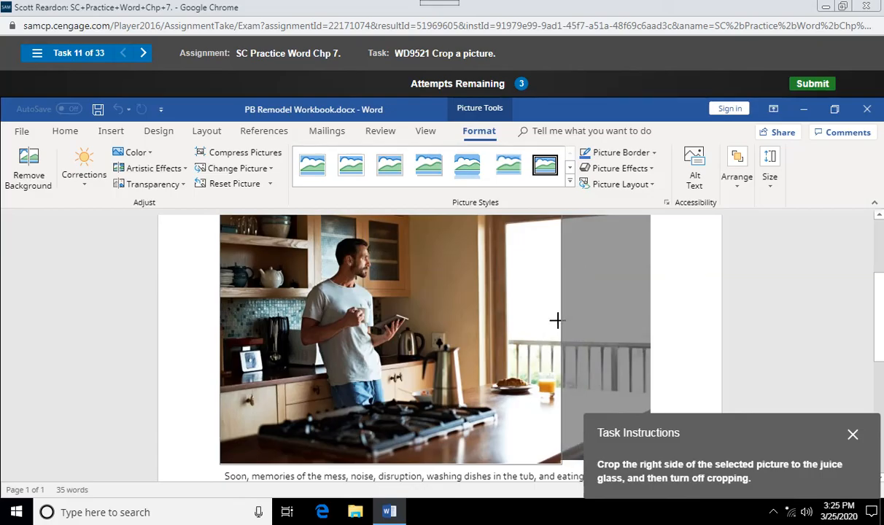
left_click_drag(556, 320, 555, 325)
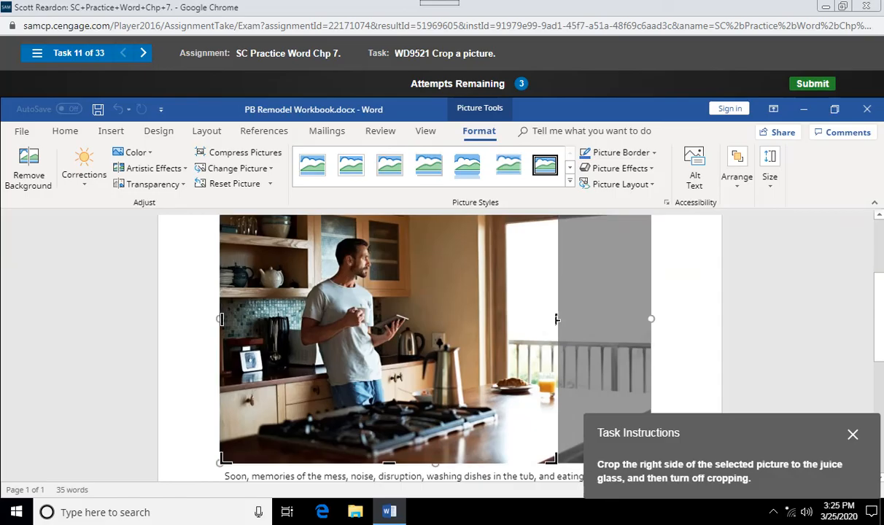
left_click(770, 192)
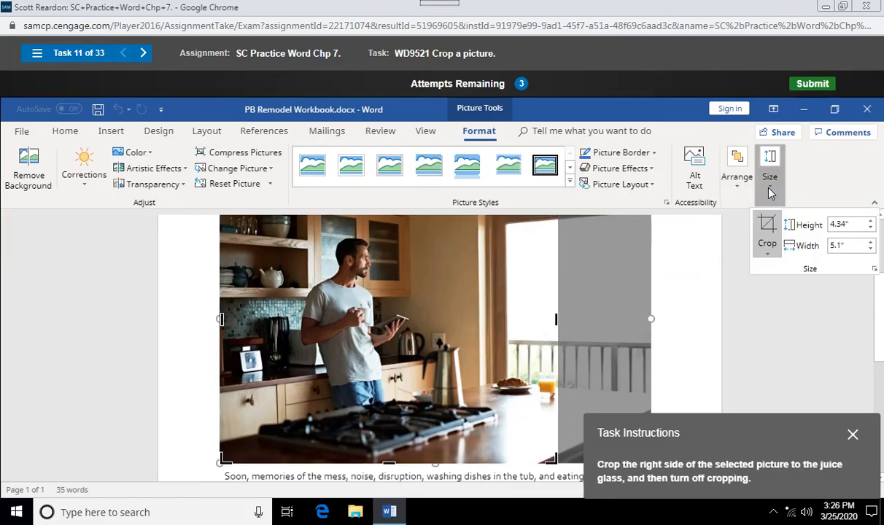
left_click(767, 227)
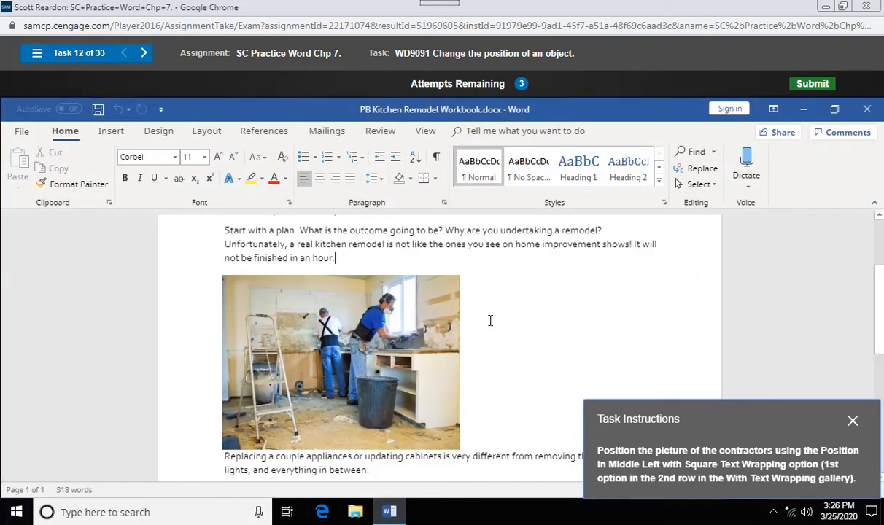
Position the picture of the contractors in Middle Left with Square Text Wrapping
left_click(365, 329)
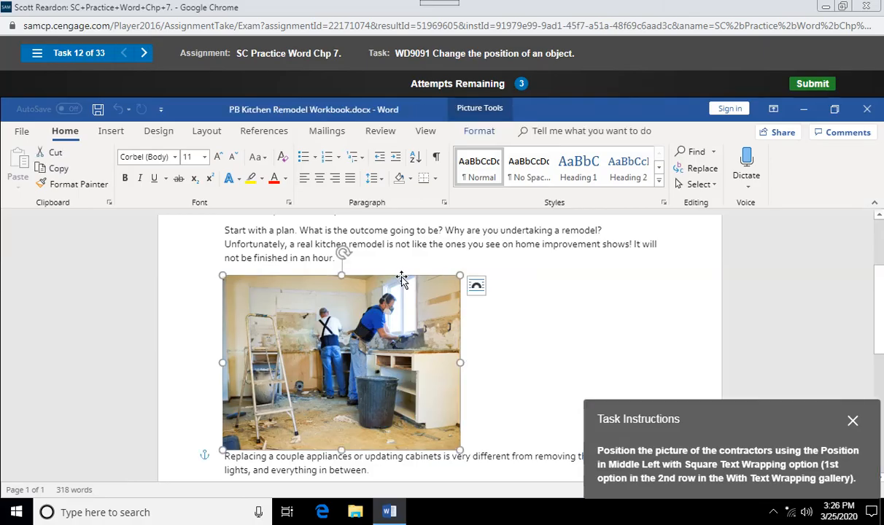
left_click(479, 135)
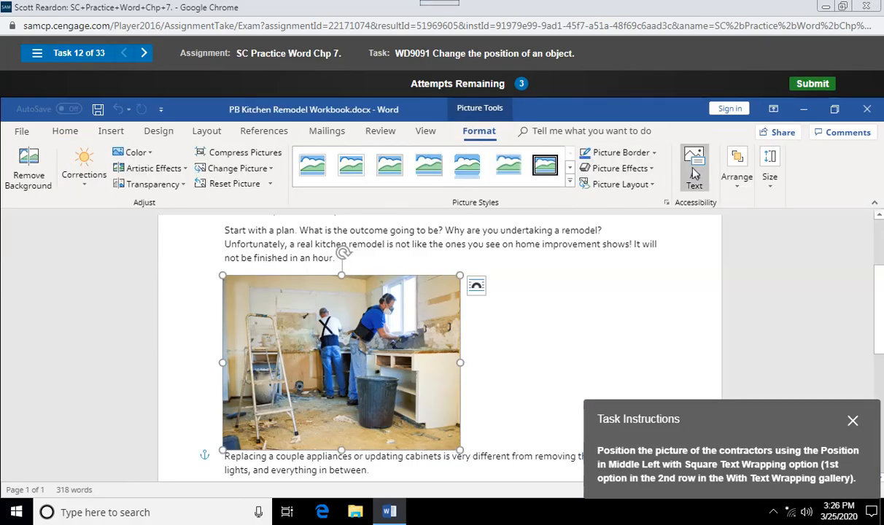
left_click(737, 179)
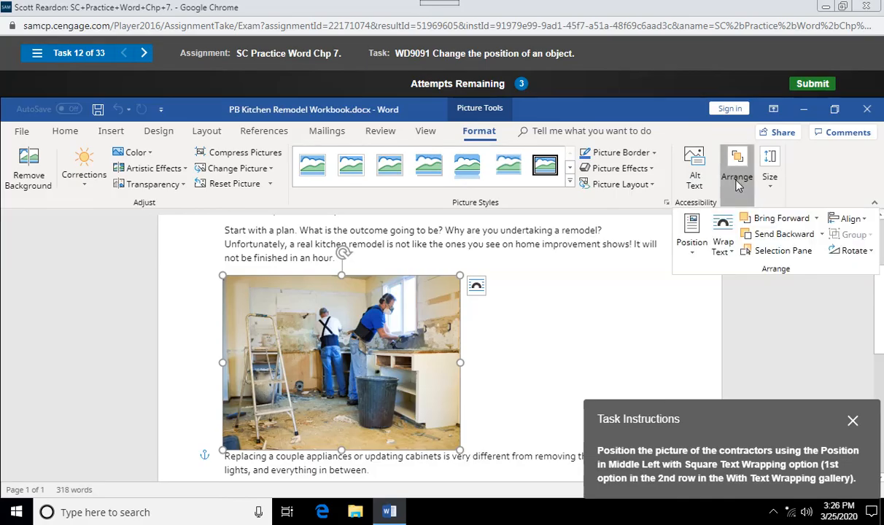
left_click(693, 244)
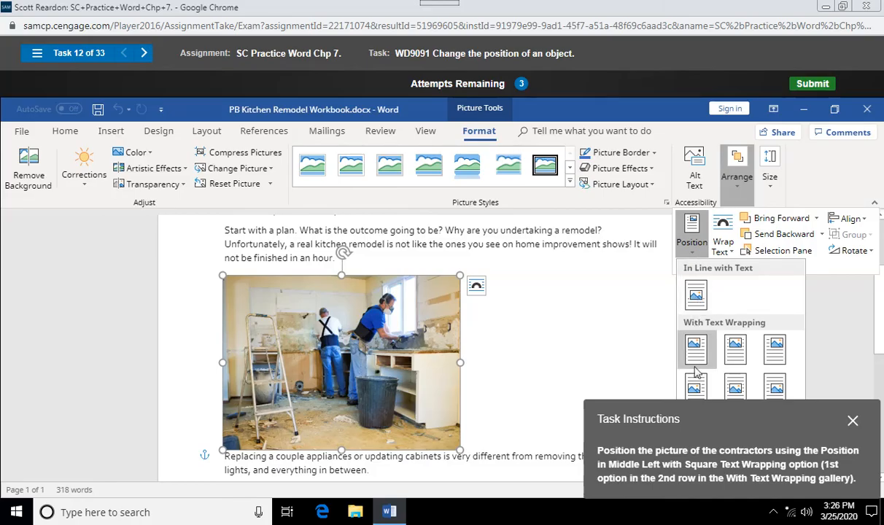
left_click_drag(707, 421, 505, 418)
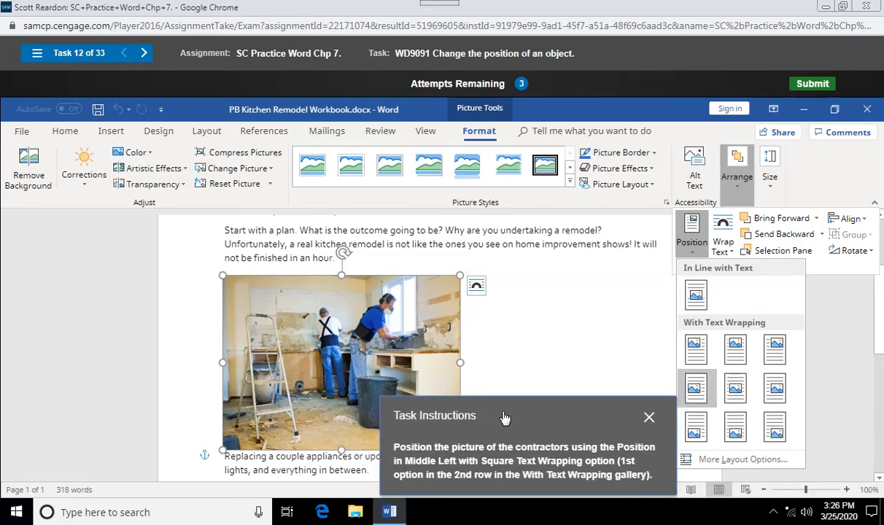
left_click(693, 392)
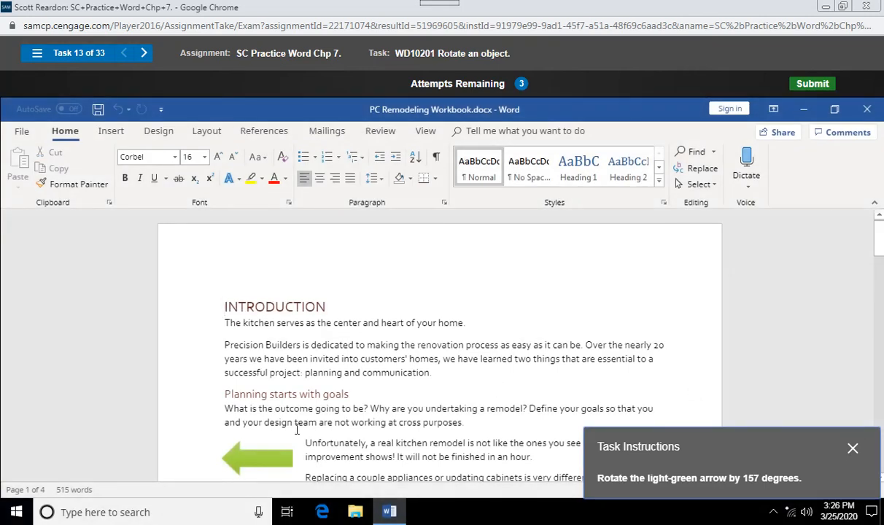
Rotate the light-green arrow beside the "Planning starts with goals" text by 157 degrees
left_click(256, 457)
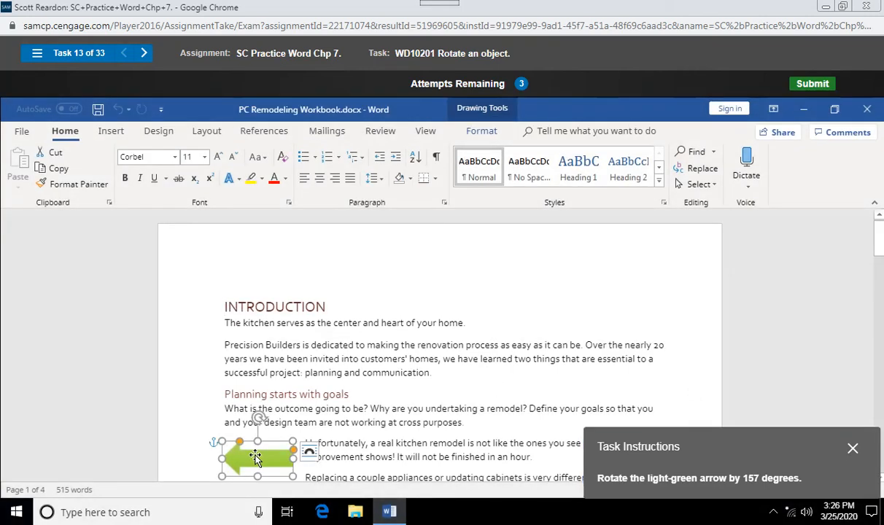
left_click(476, 134)
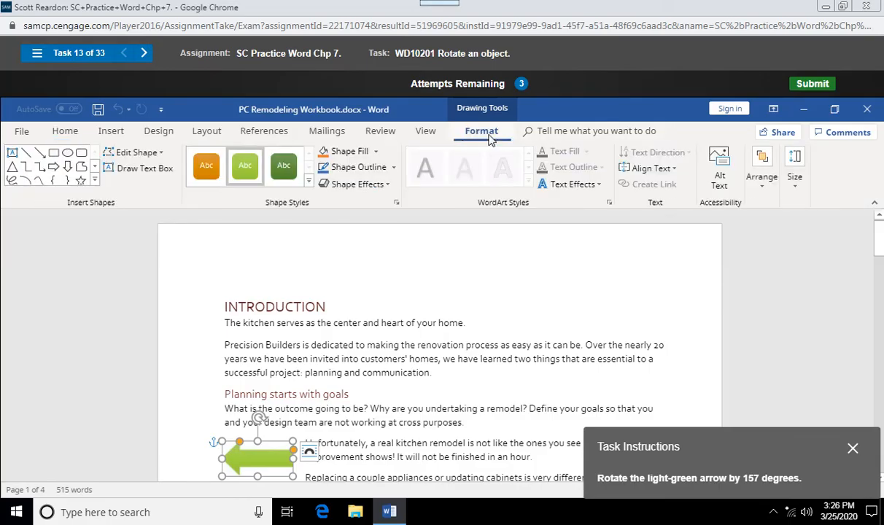
left_click(765, 186)
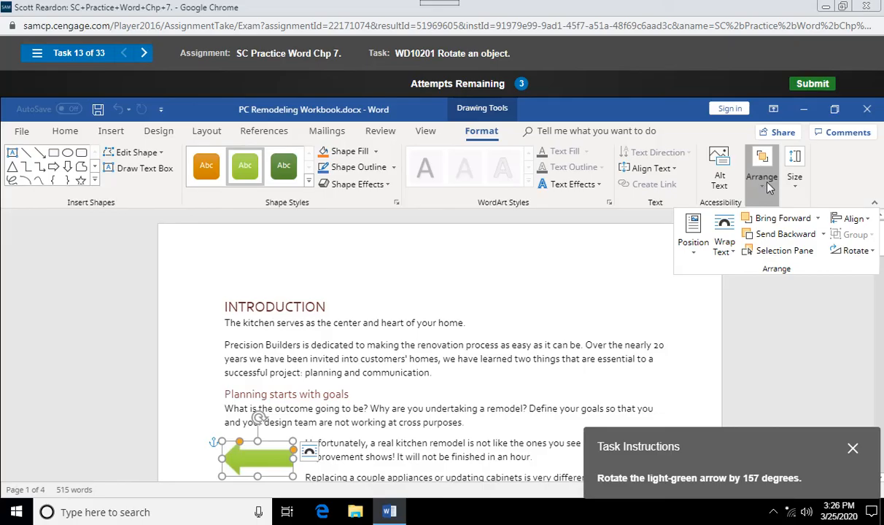
left_click(866, 255)
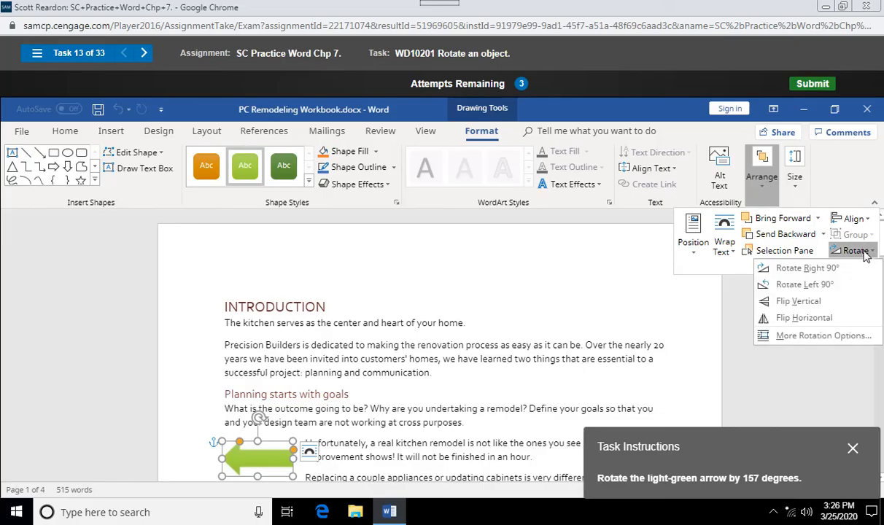
left_click(813, 336)
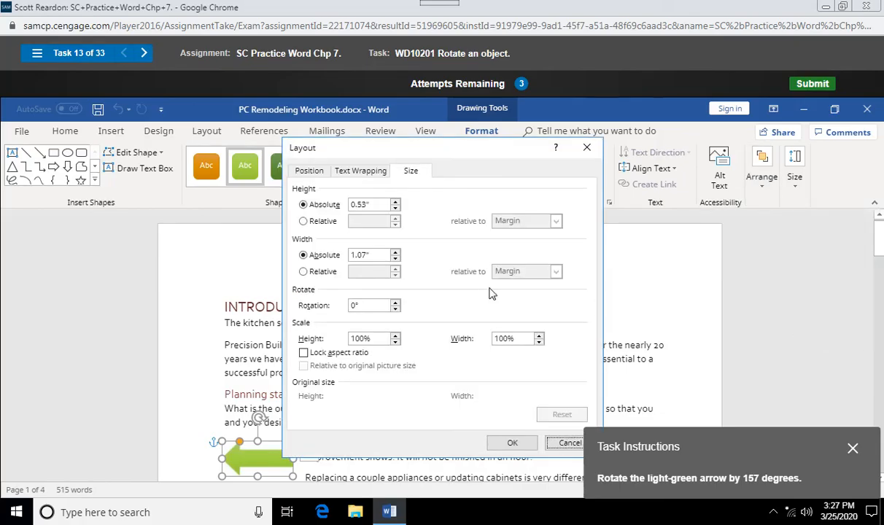
double_click(367, 304)
type("157")
left_click(513, 445)
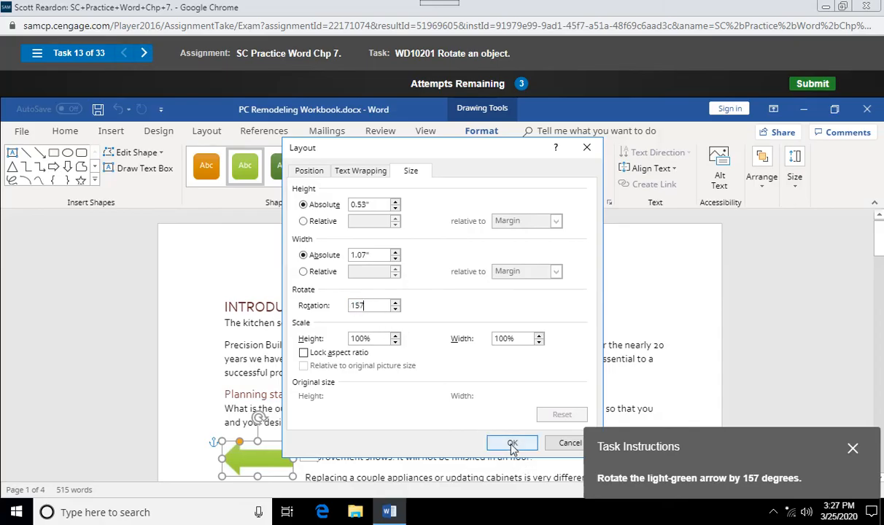
left_click(513, 445)
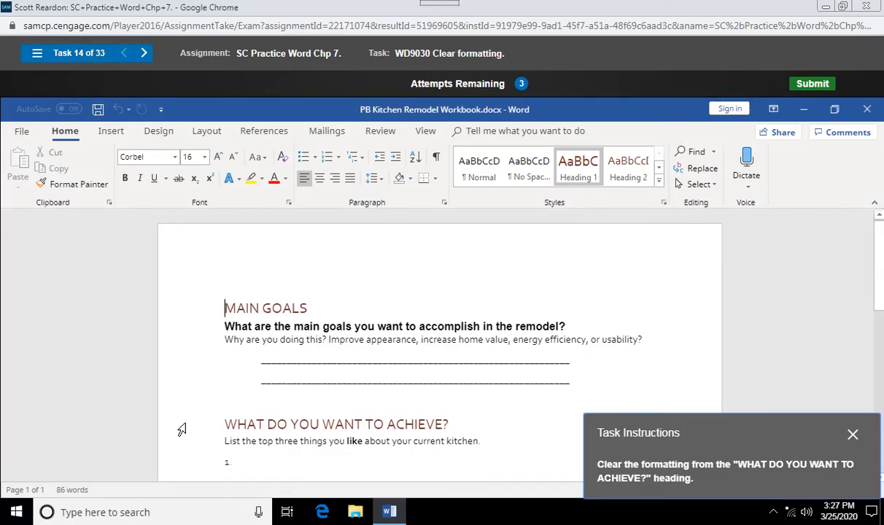
Clear all formatting from the "WHAT DO YOU WANT TO ACHIEVE?" heading
left_click(181, 431)
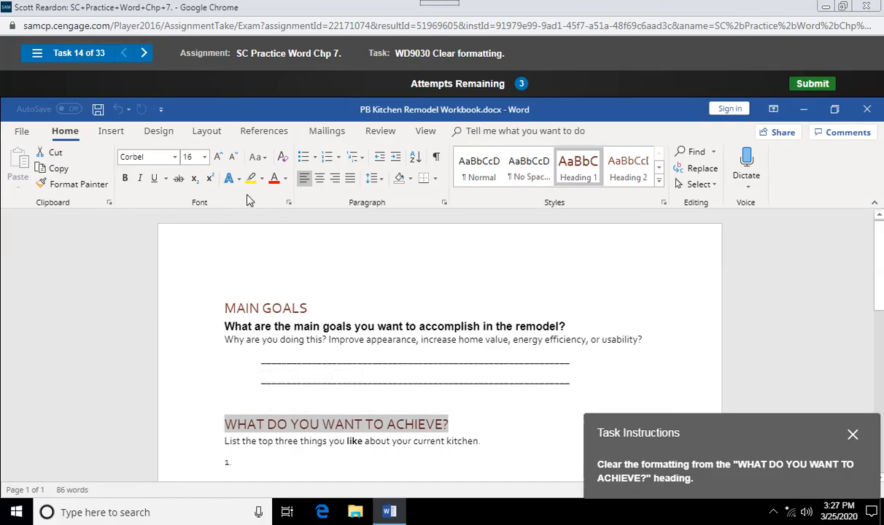
left_click(283, 160)
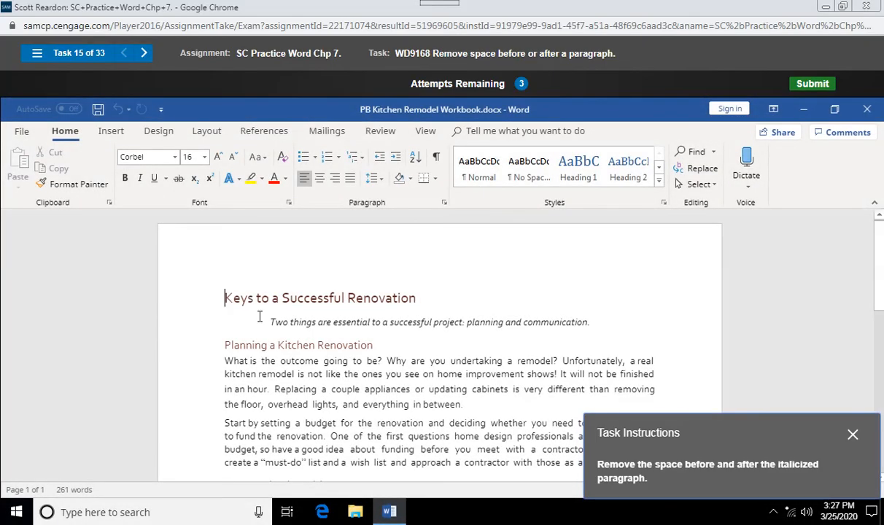
Remove the space before and after the italicized paragraph below the "Keys to a Successful Renovation" heading
left_click(179, 330)
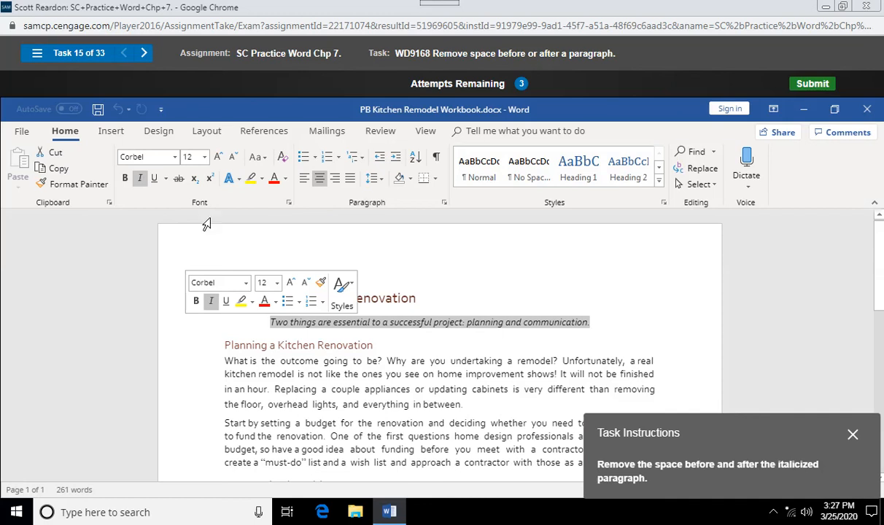
left_click(206, 132)
left_click(411, 171)
left_click(411, 188)
left_click(410, 188)
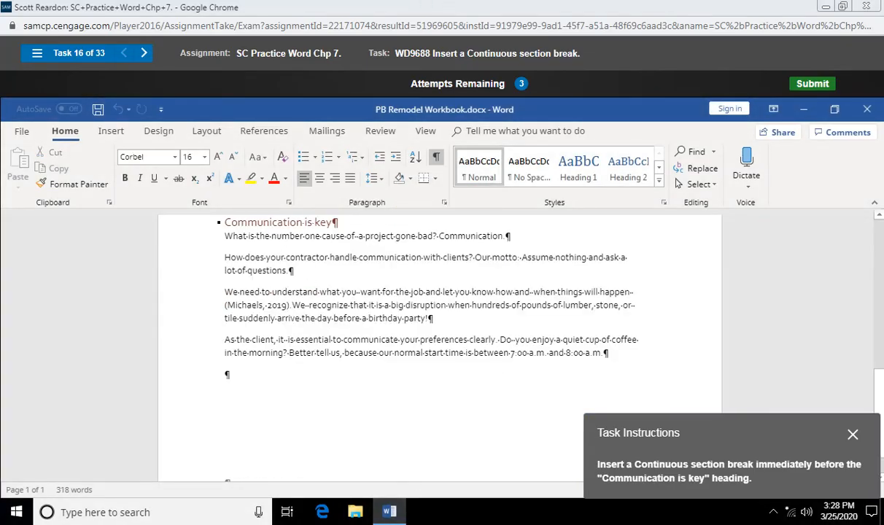
Insert a Continuous section break immediately before the "Communication is key" heading
left_click(228, 222)
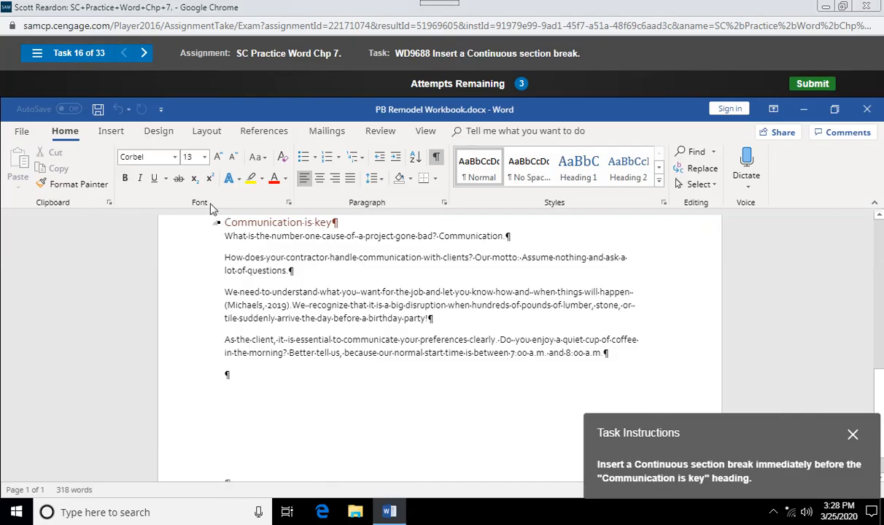
left_click(206, 132)
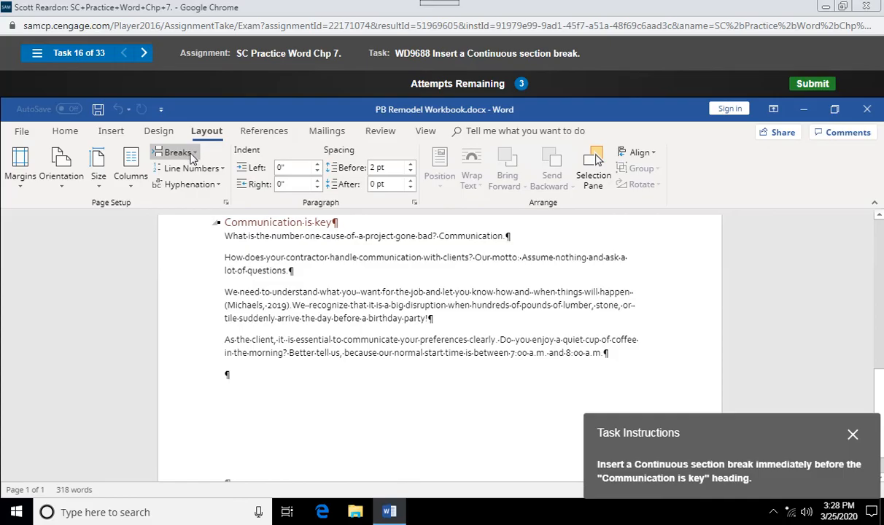
left_click(192, 159)
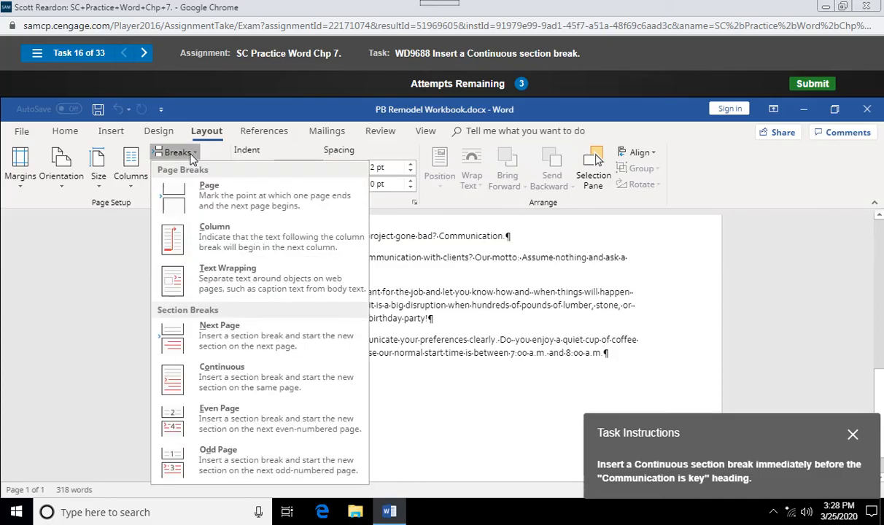
left_click(217, 385)
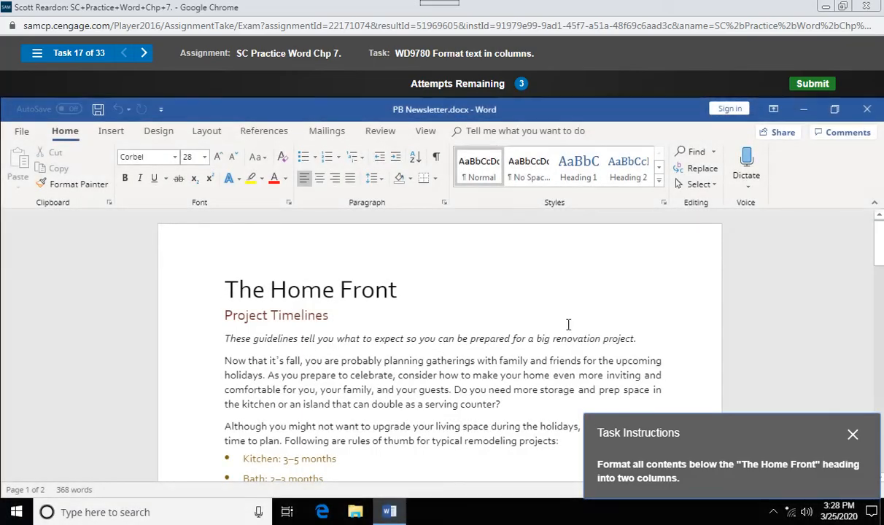
Try to format the selected text below "The Home Front" heading into two columns, and retry the task
left_click_drag(876, 229, 875, 243)
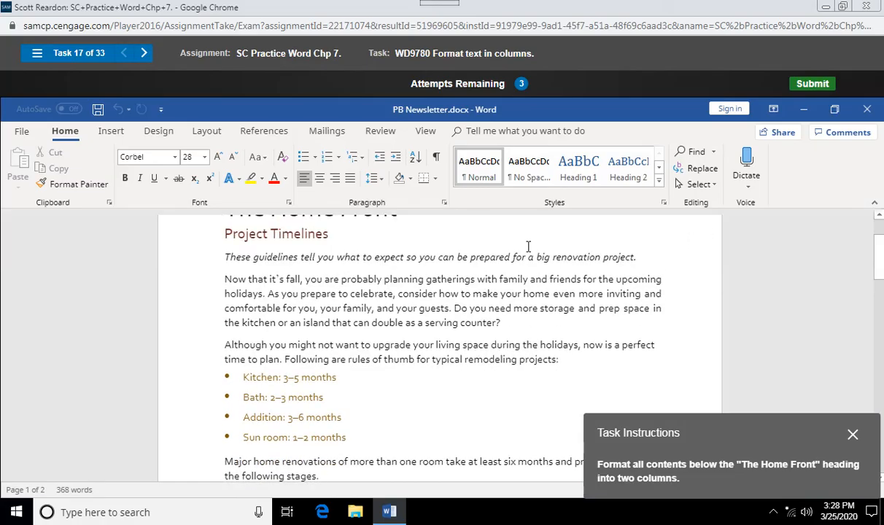
left_click_drag(223, 233, 296, 424)
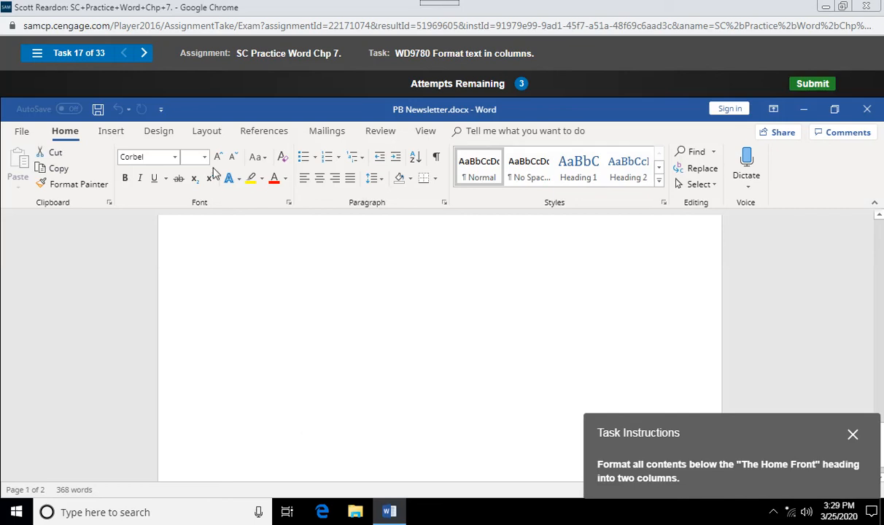
left_click(205, 134)
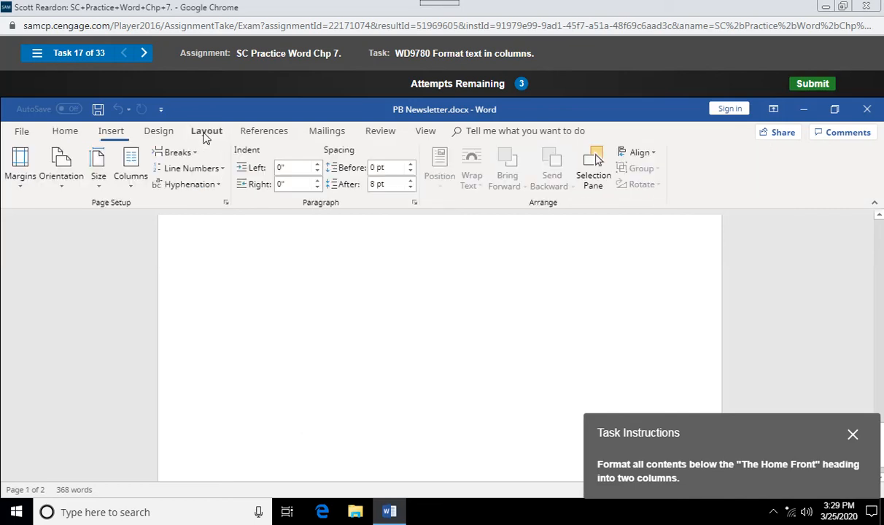
left_click(134, 173)
left_click(159, 242)
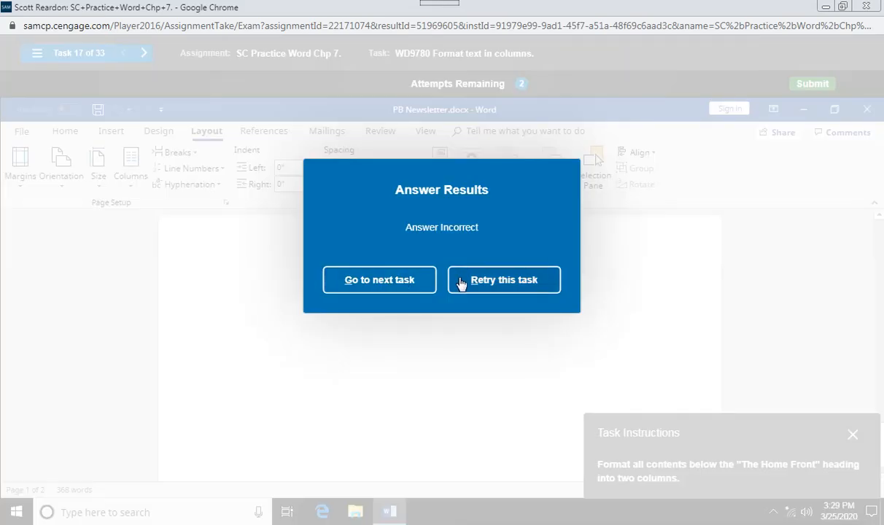
left_click(460, 283)
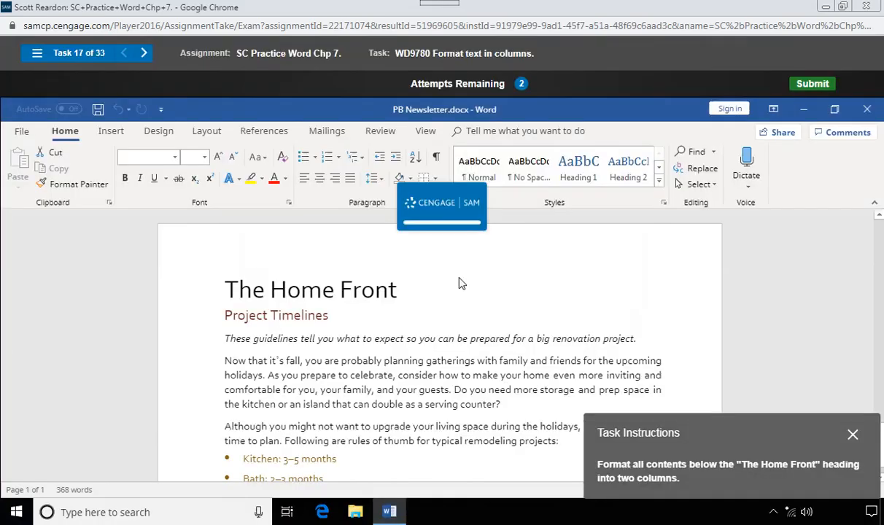
Show formatting marks and format the contents from "Project Timelines" onward, below "The Home Front" heading, into two columns
left_click(226, 316)
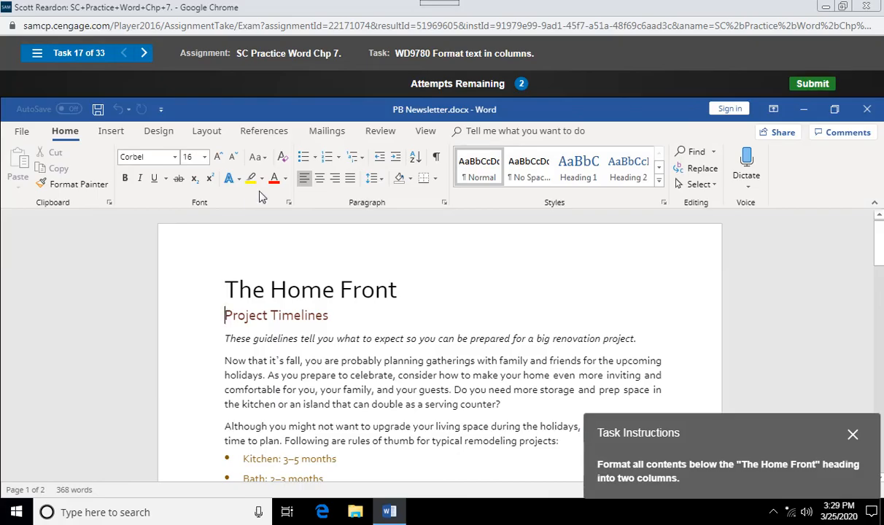
left_click(435, 159)
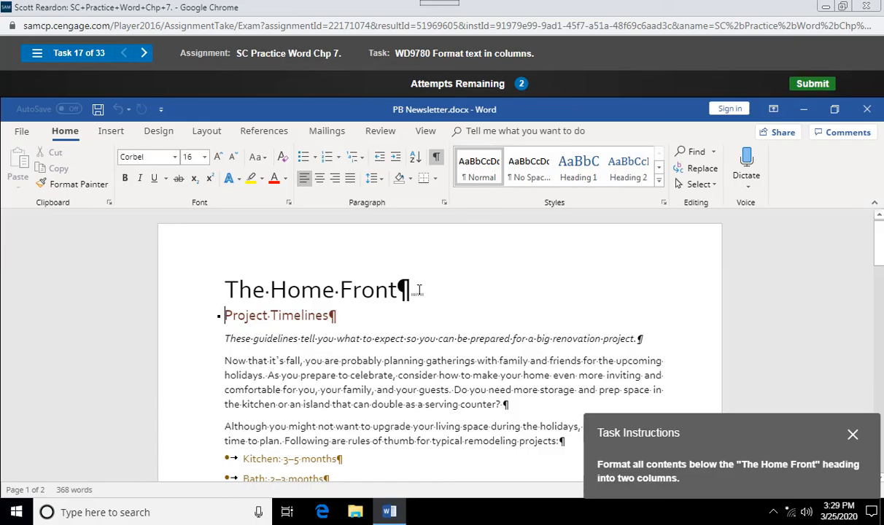
left_click(206, 131)
left_click(130, 166)
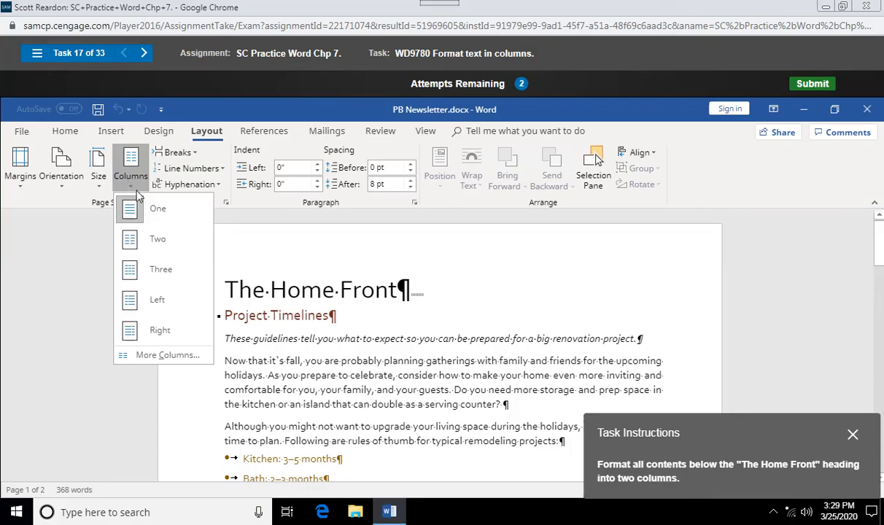
left_click(152, 241)
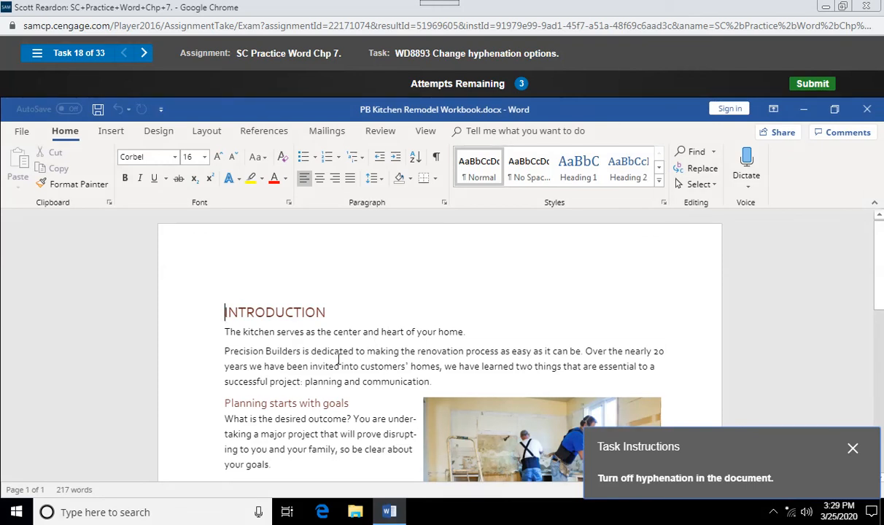
Turn off hyphenation in the document by setting it to None
left_click(339, 351)
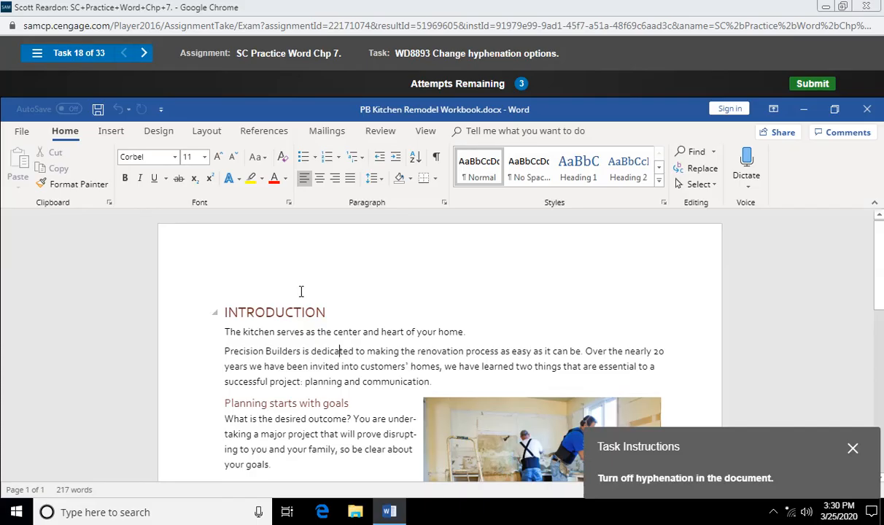
left_click(205, 133)
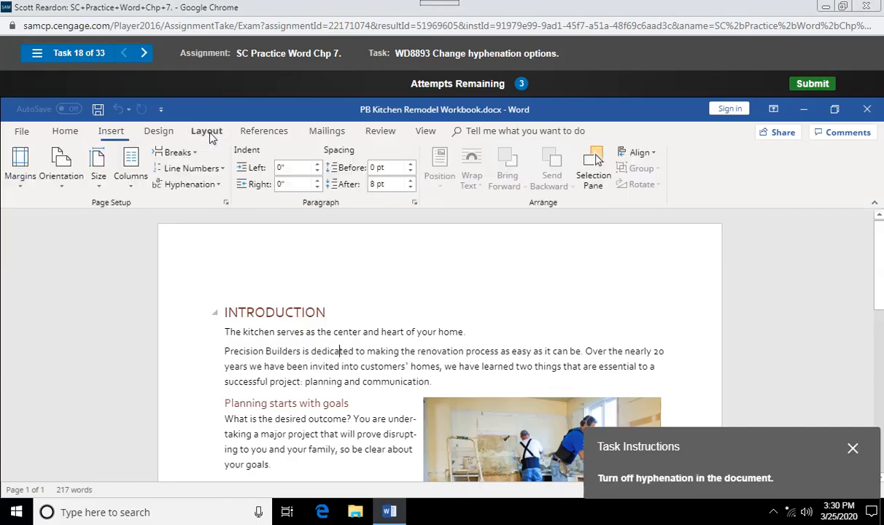
left_click(215, 187)
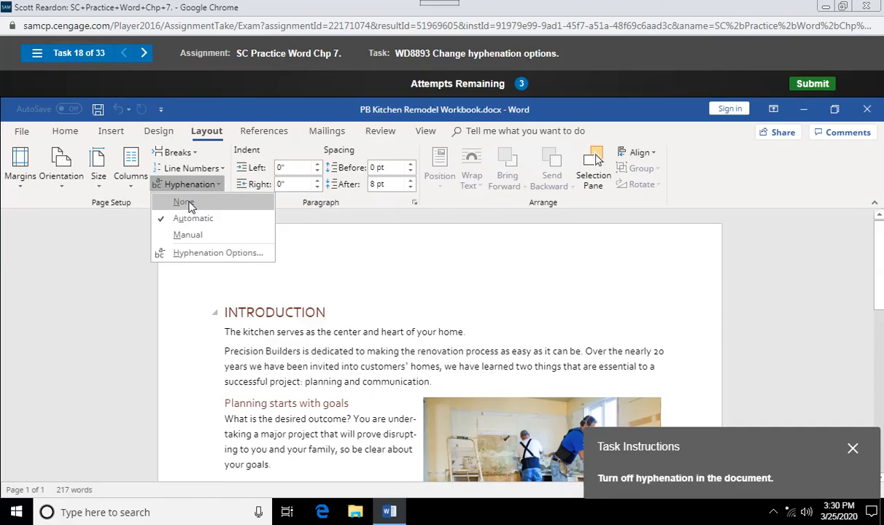
left_click(184, 202)
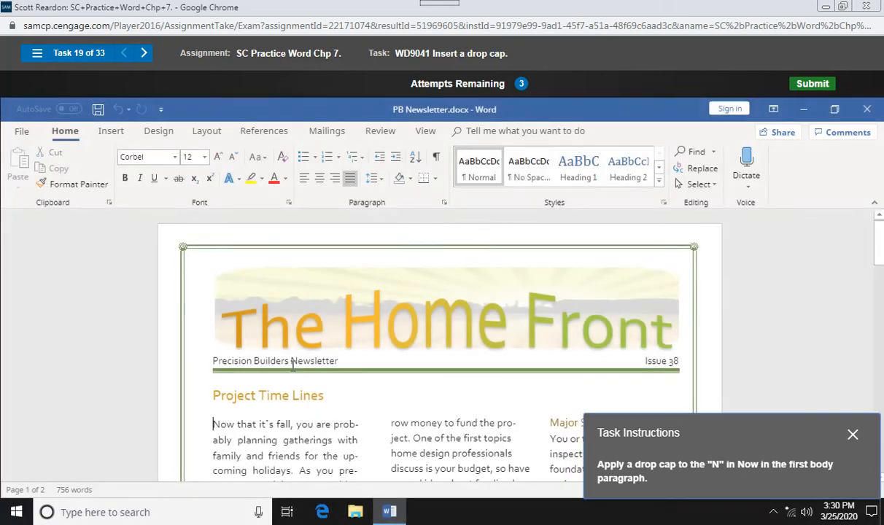
Apply a Dropped drop cap to the "N" in "Now" in the first body paragraph
left_click_drag(213, 424, 221, 425)
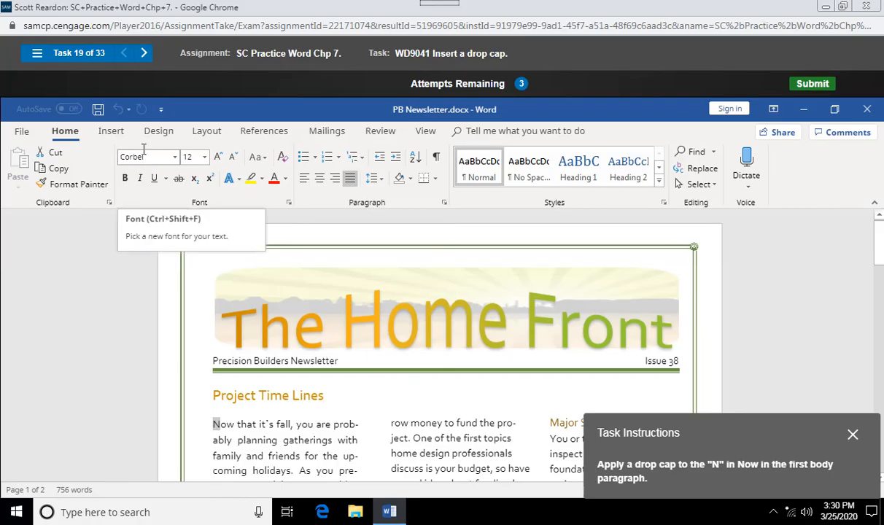
left_click(111, 132)
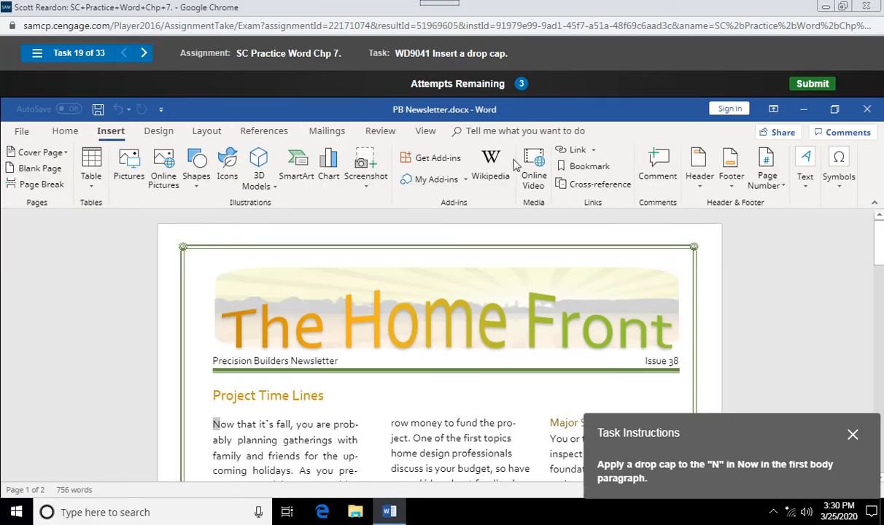
left_click(805, 178)
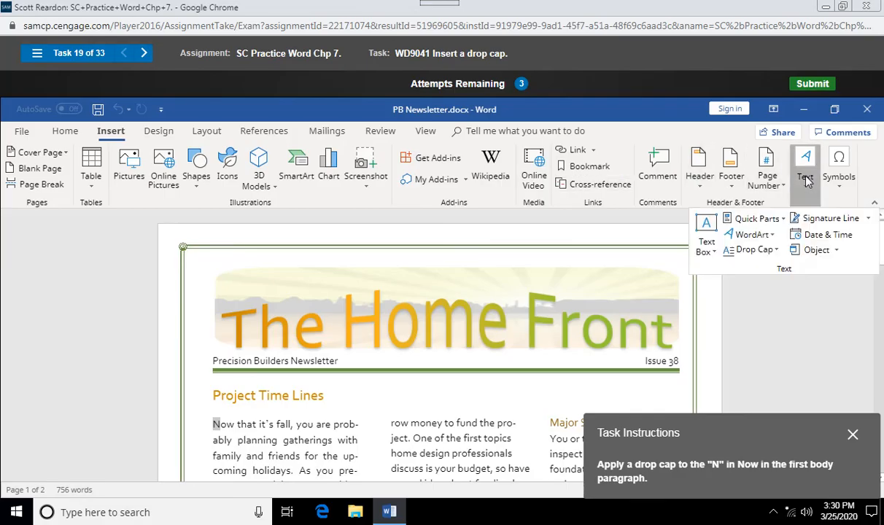
left_click(773, 252)
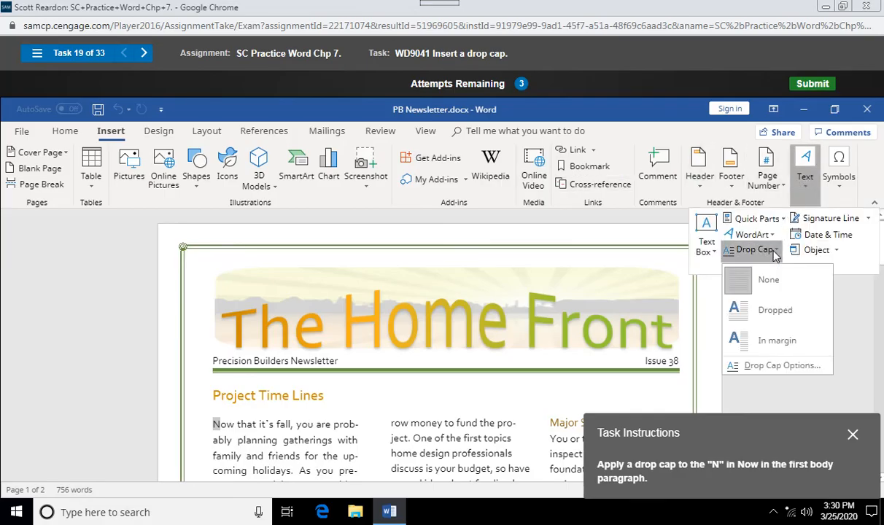
left_click(767, 314)
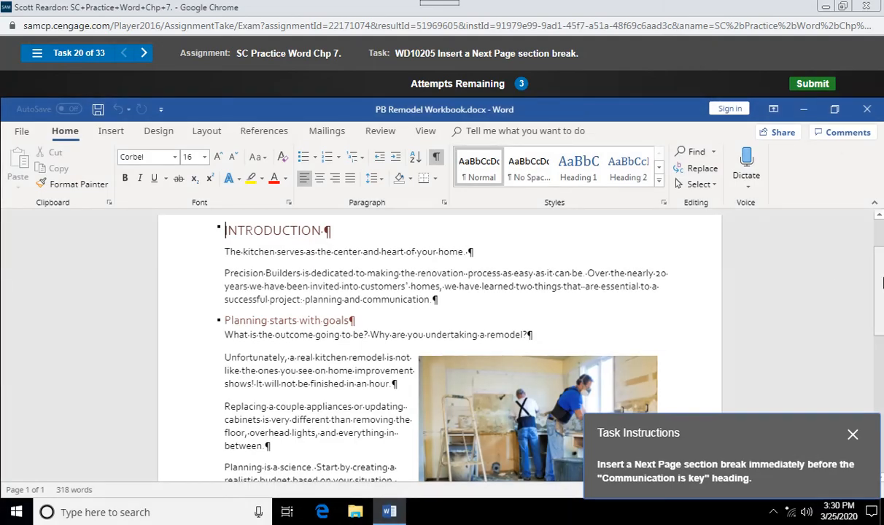
Insert a Next Page section break immediately before the "Communication is key" heading
left_click_drag(878, 288, 878, 339)
scroll(877, 339, "down", 2)
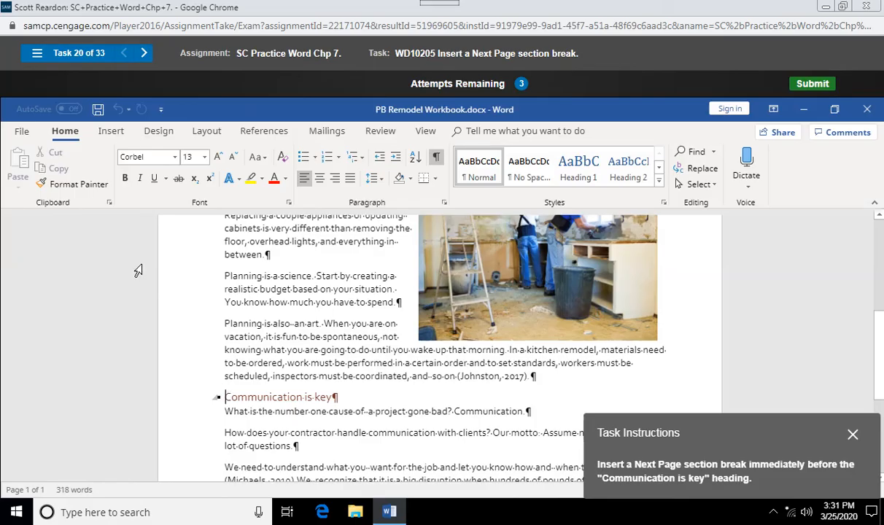
left_click(205, 134)
left_click(182, 155)
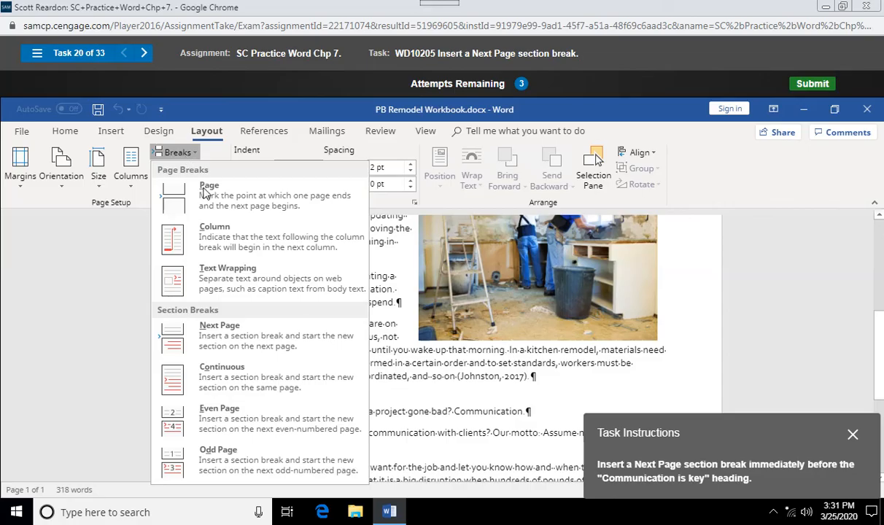
left_click(213, 340)
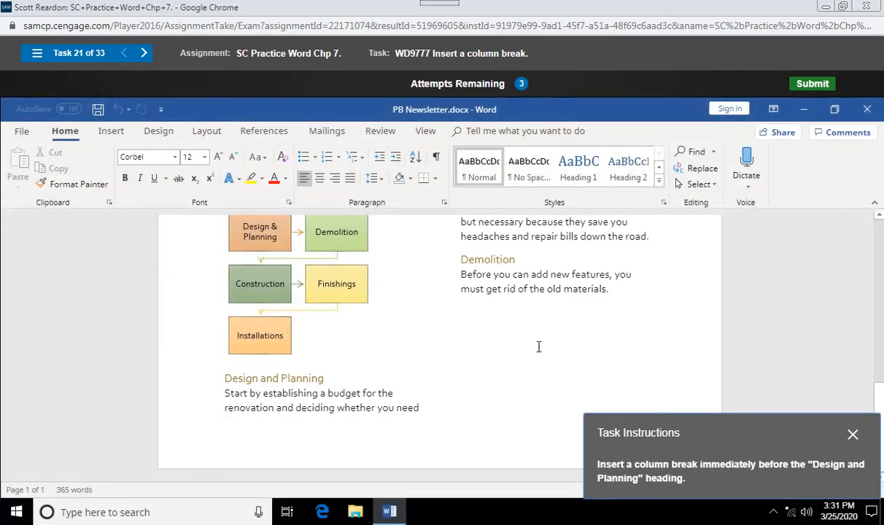
Insert a column break immediately before the "Design and Planning" heading
left_click(226, 380)
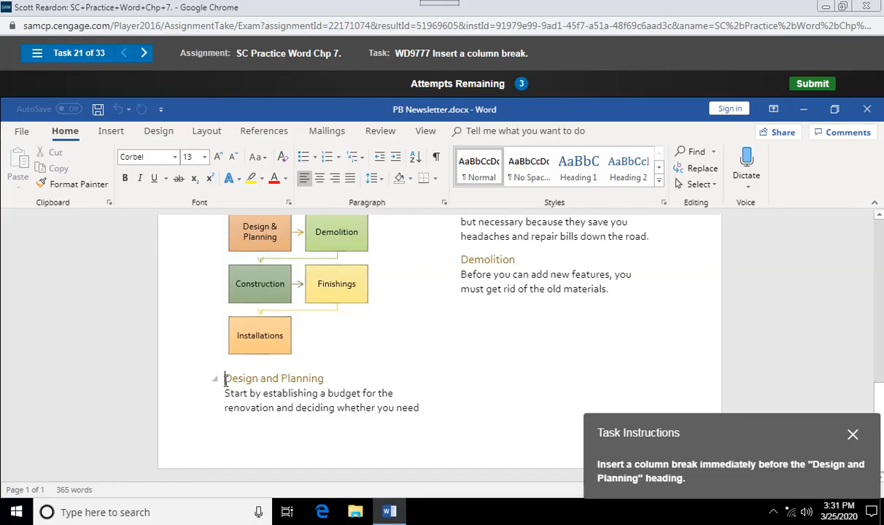
left_click(207, 133)
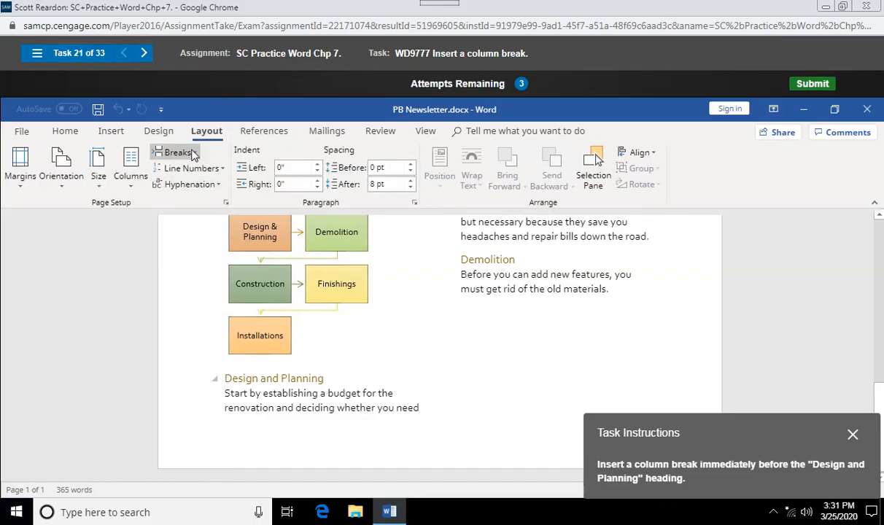
left_click(191, 154)
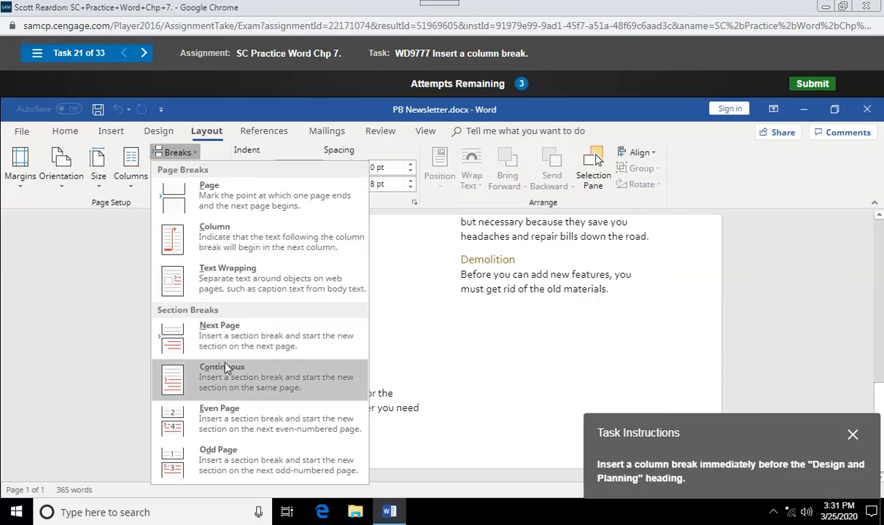
left_click(220, 240)
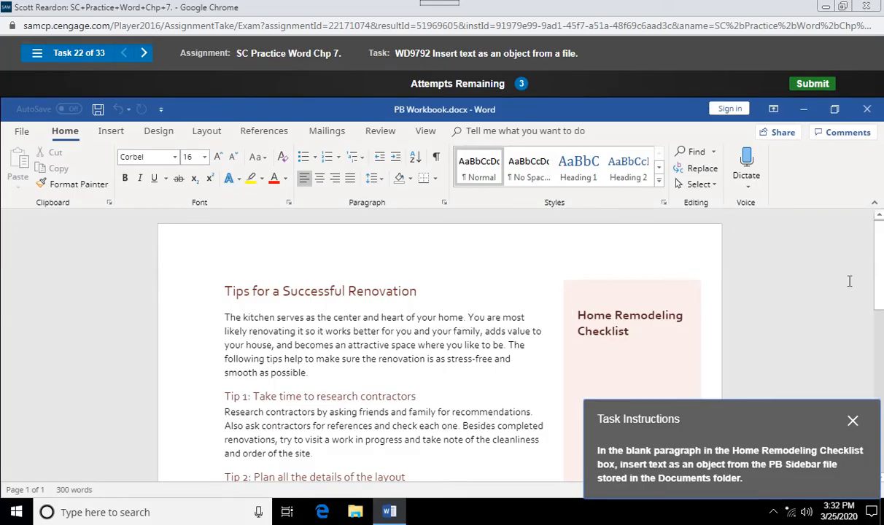
Try to insert an object in the blank paragraph of the Home Remodeling Checklist box using the Object command, and retry the task
mouse_move(879, 277)
left_mouse_down()
mouse_move(879, 363)
mouse_move(871, 284)
mouse_move(868, 290)
left_mouse_up()
scroll(877, 359, "down", 8)
left_click(605, 301)
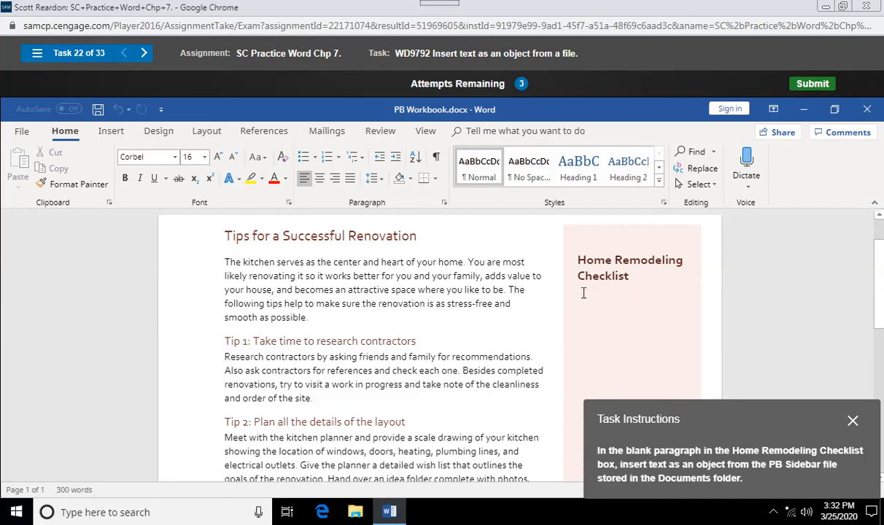
left_click(629, 277)
left_click(590, 297)
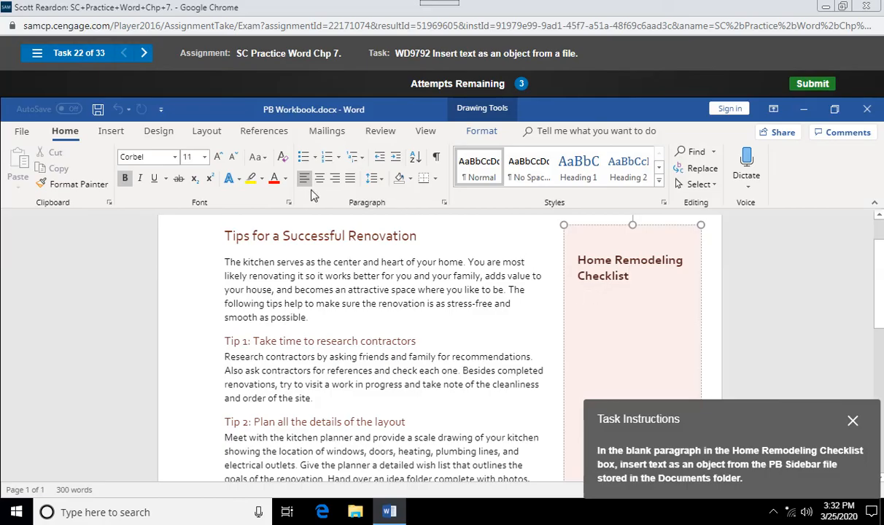
left_click(112, 133)
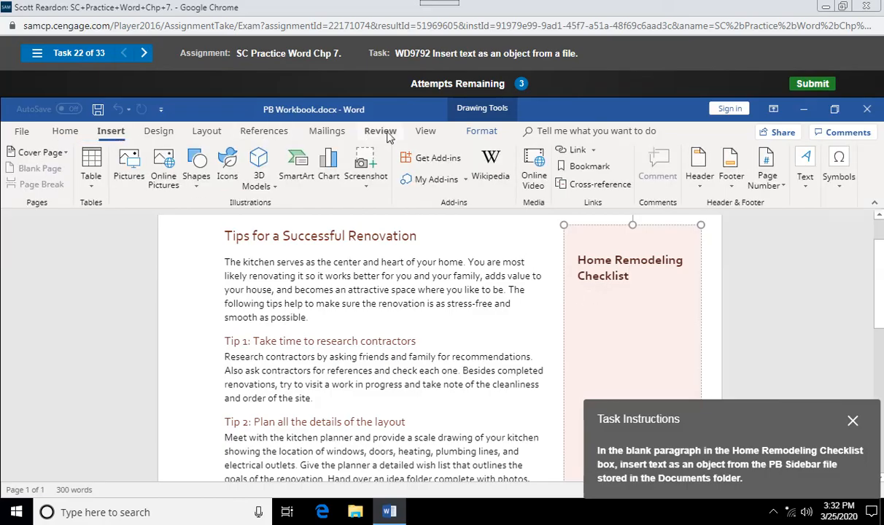
left_click(805, 182)
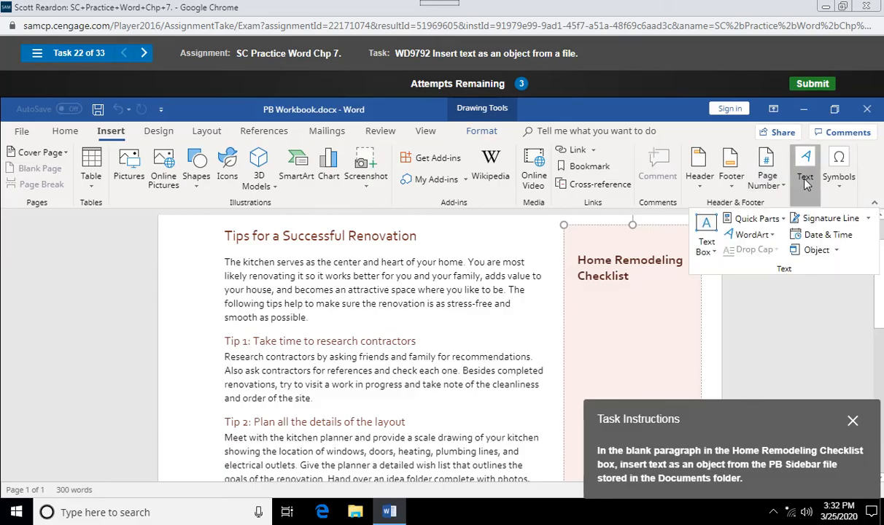
left_click(838, 252)
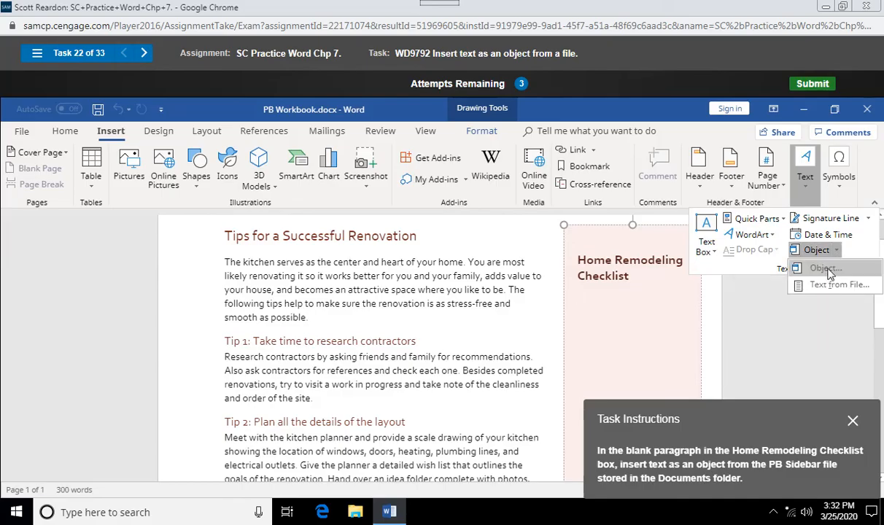
left_click(824, 268)
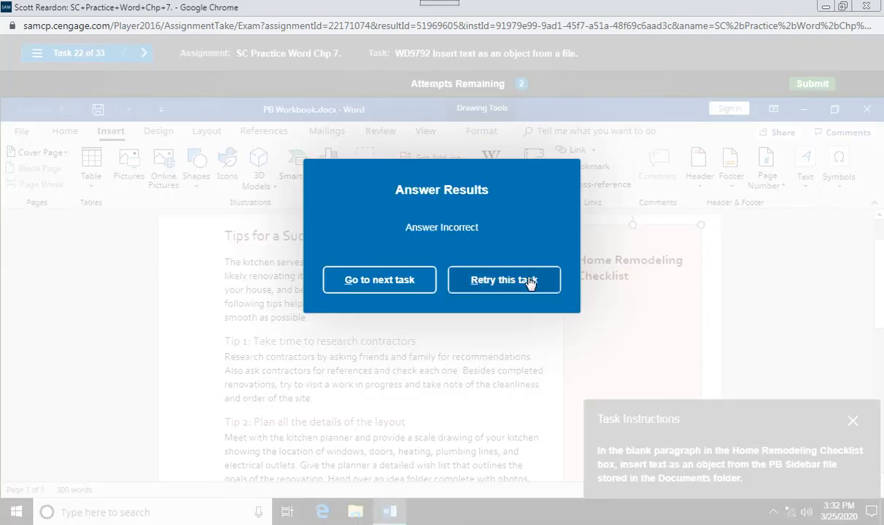
left_click(503, 280)
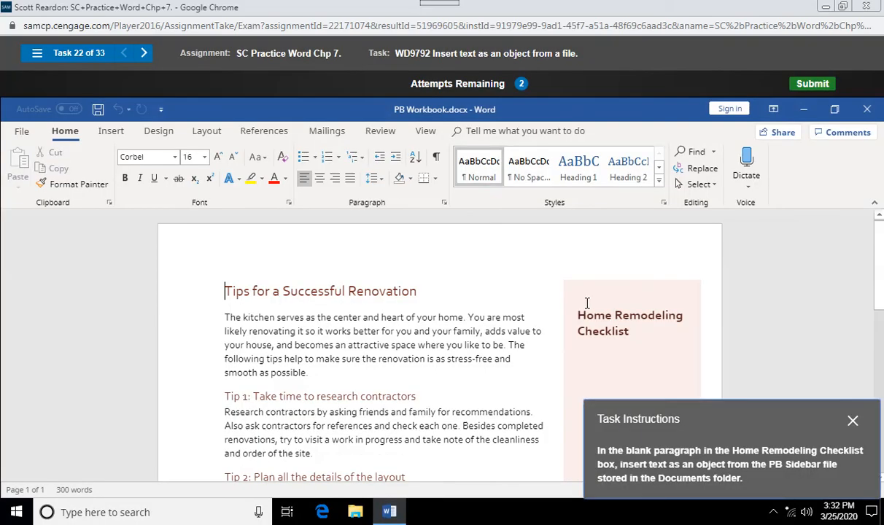
Insert the text from the PB Sidebar.docx file into the blank paragraph of the Home Remodeling Checklist box
left_click(593, 352)
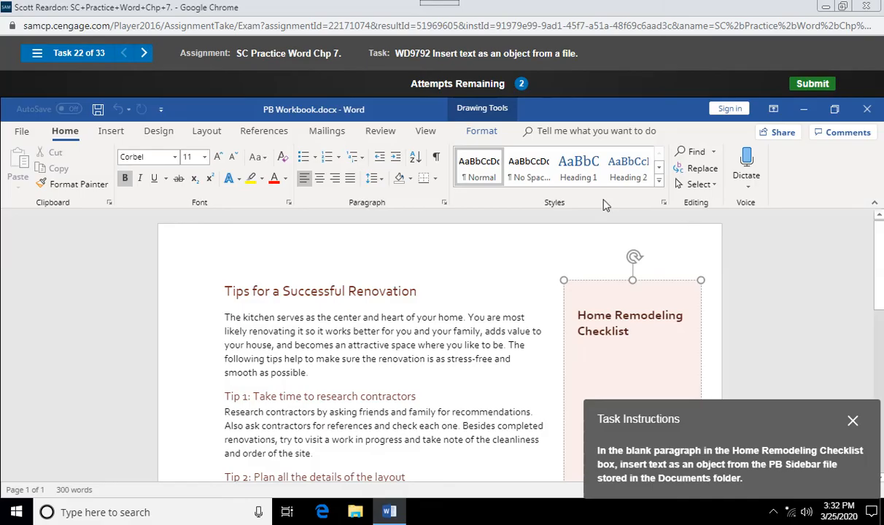
left_click(111, 131)
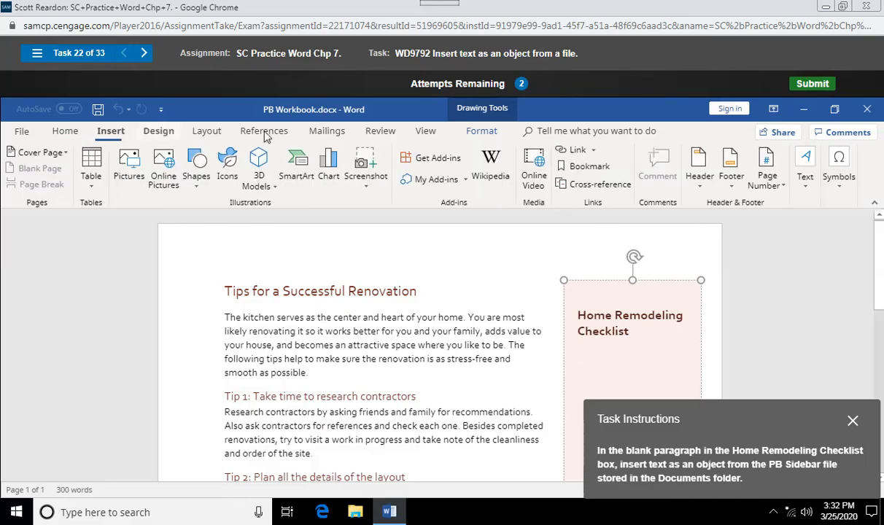
left_click(796, 174)
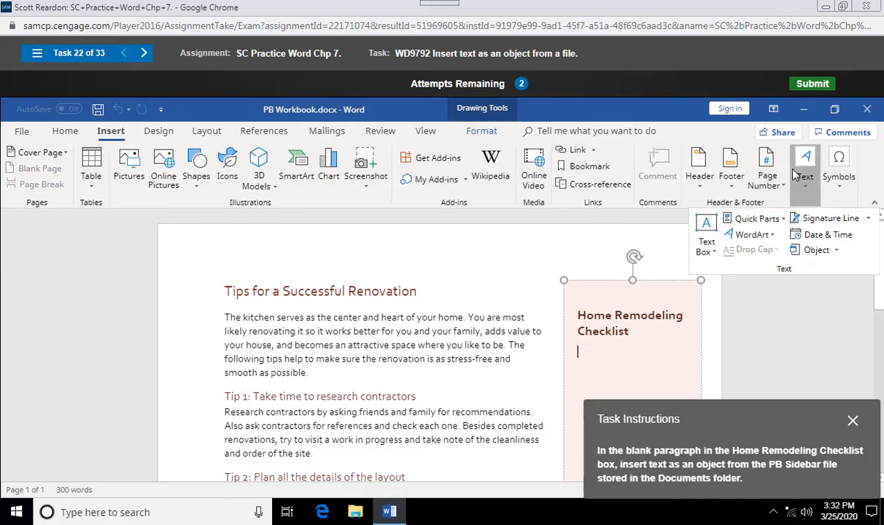
left_click(836, 250)
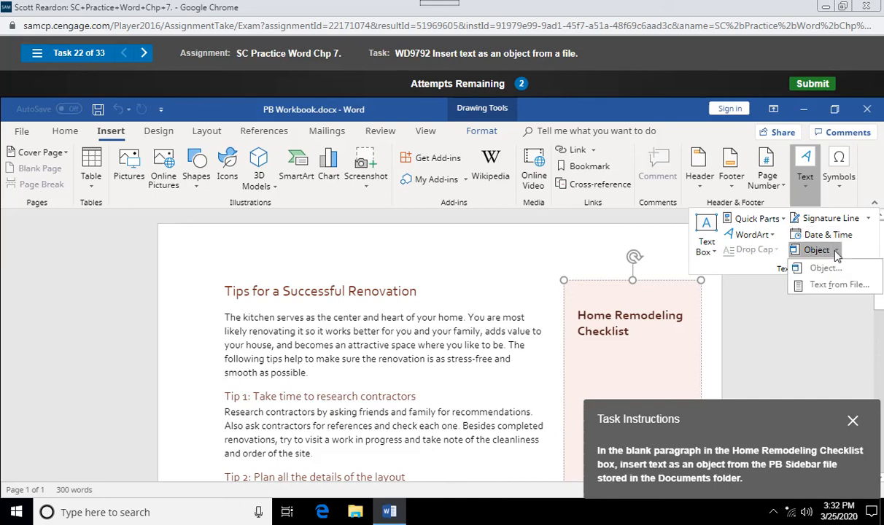
left_click(830, 288)
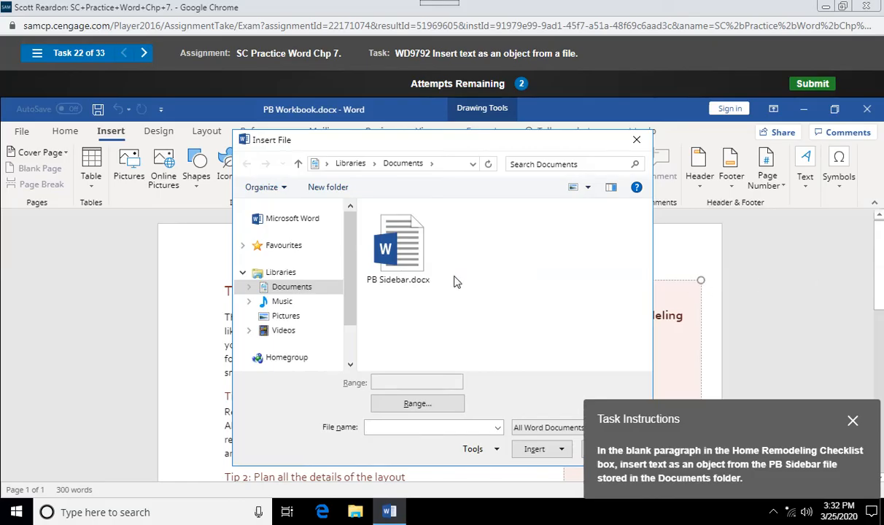
left_click(406, 253)
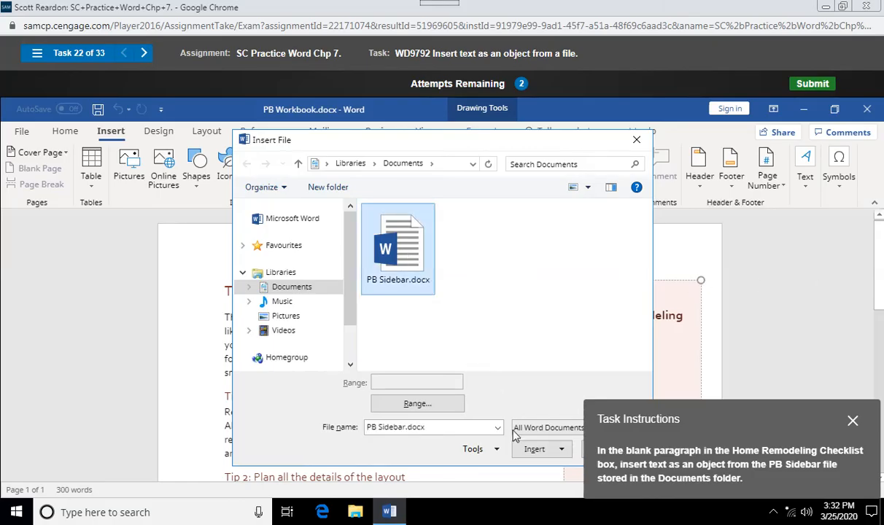
left_click(532, 451)
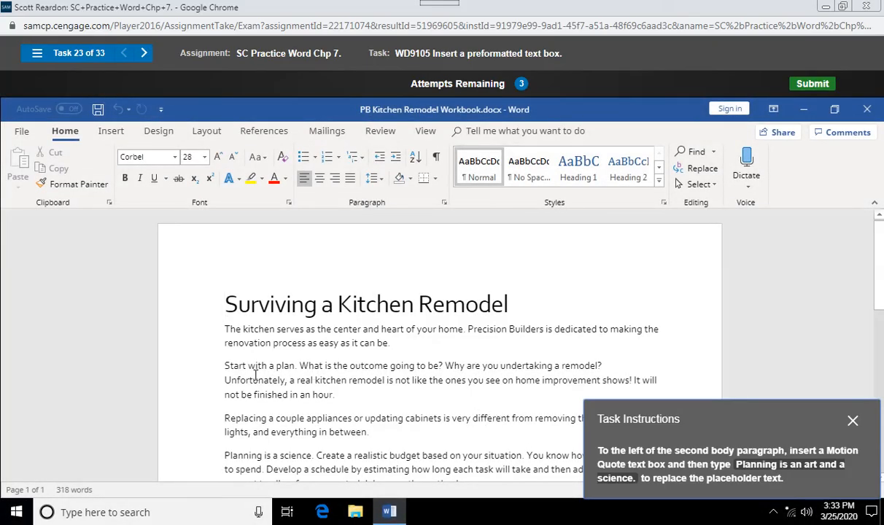
Insert a Motion Quote text box at the start of the second body paragraph, "Start with a plan"
left_click(224, 366)
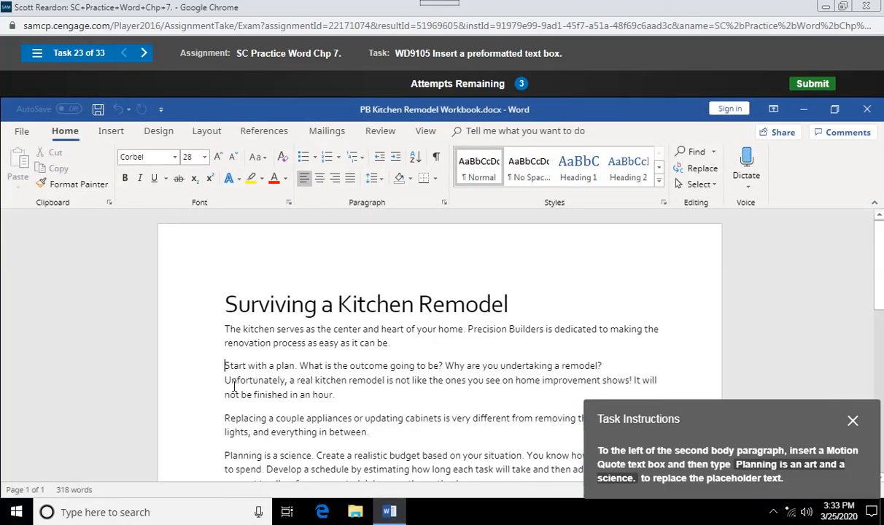
left_click(111, 132)
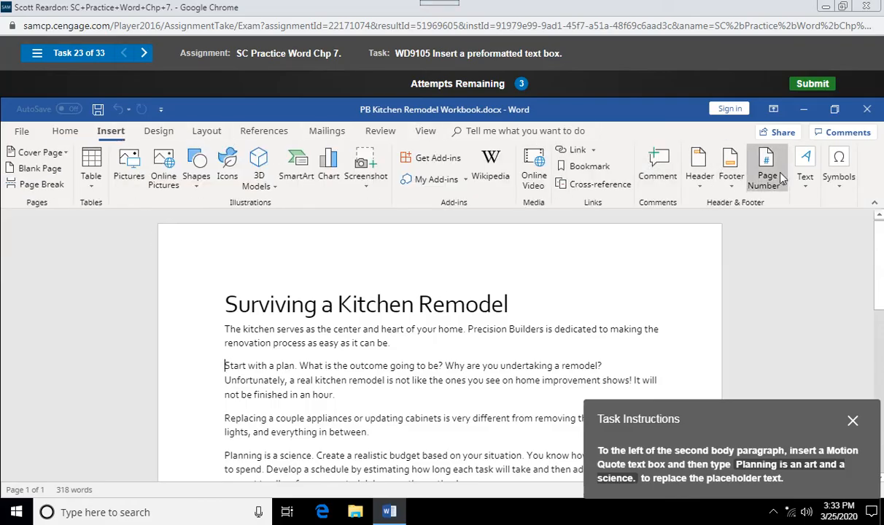
left_click(805, 169)
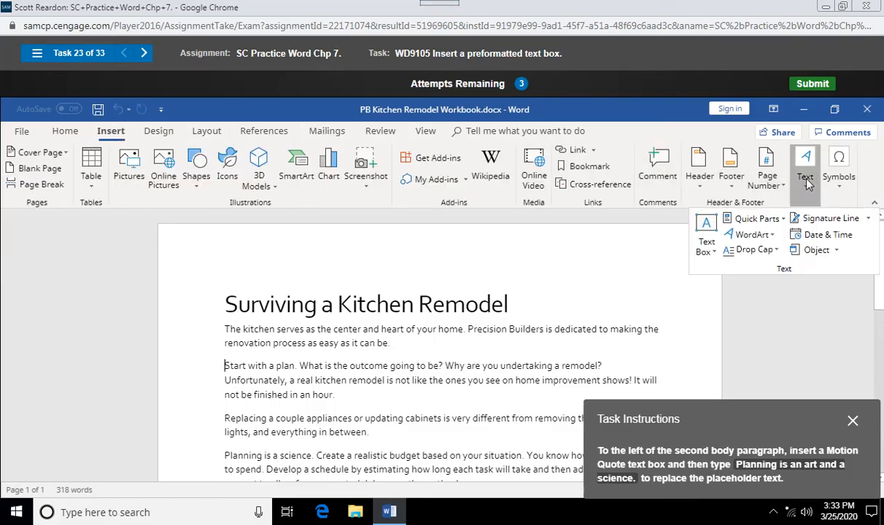
left_click(707, 248)
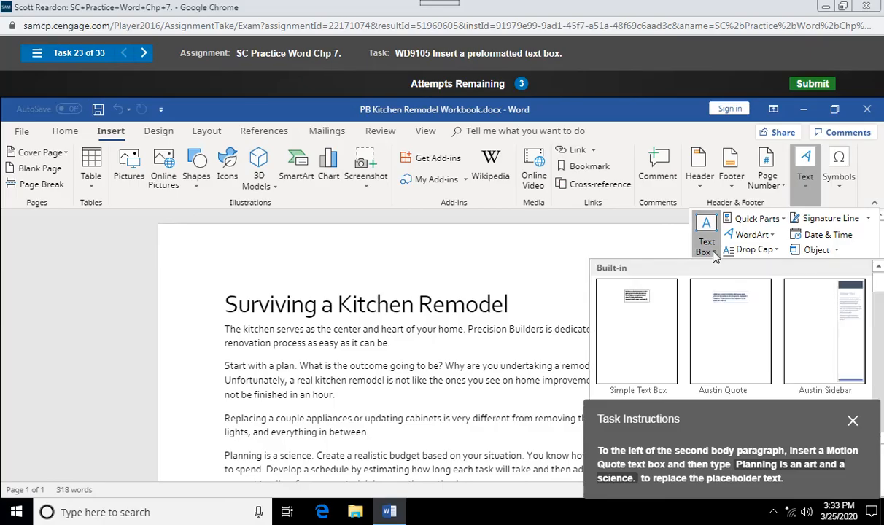
left_click_drag(784, 426, 475, 418)
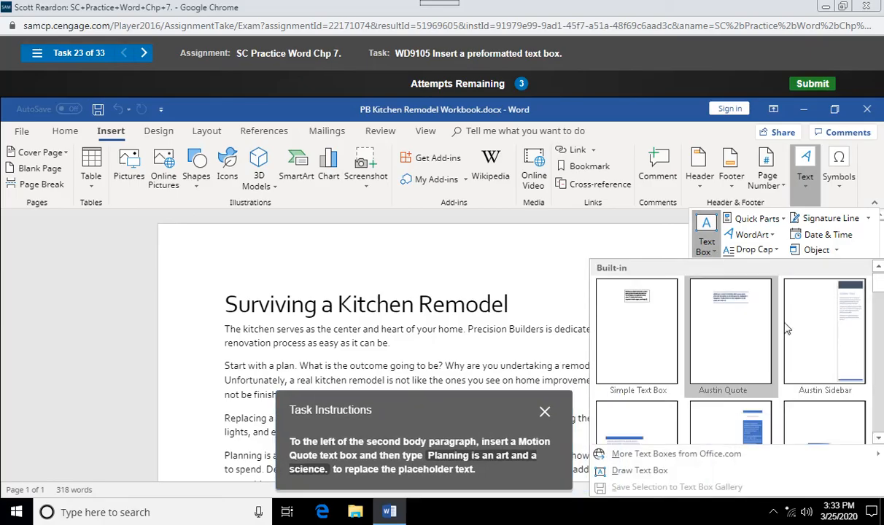
left_click_drag(880, 286, 870, 364)
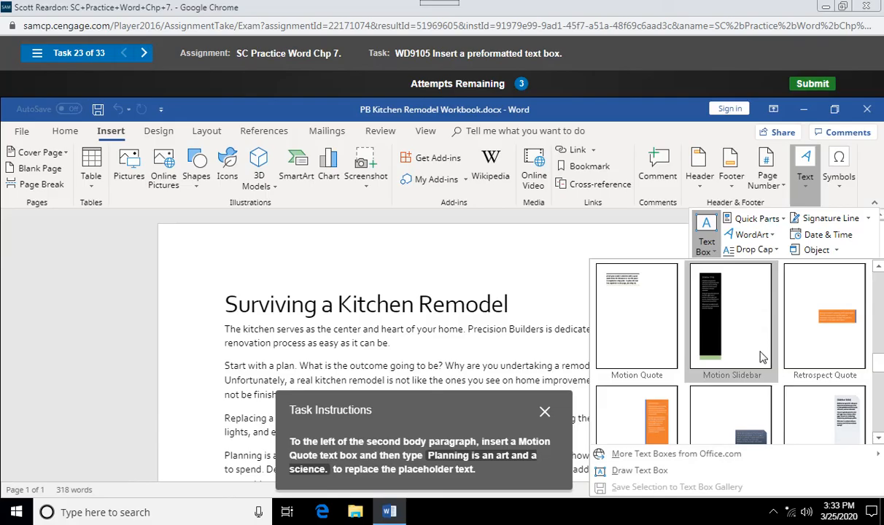
left_click(635, 302)
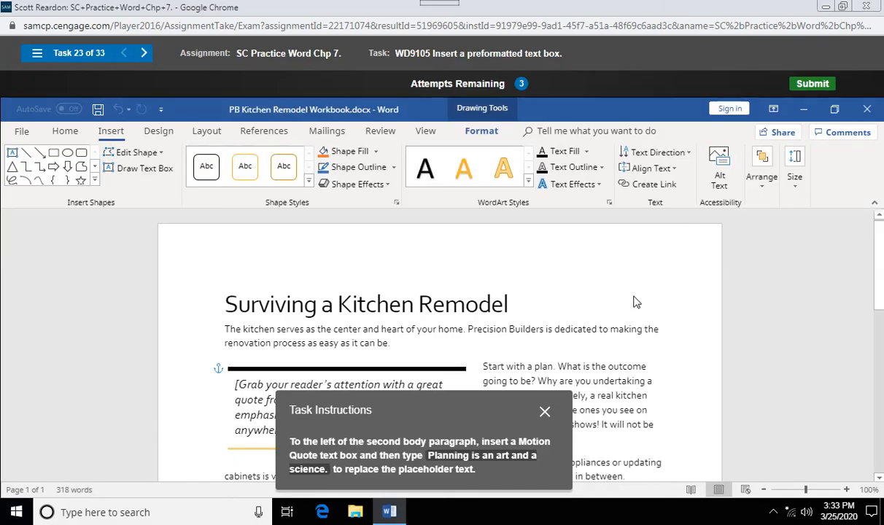
Replace the placeholder text in the quote text box with "Planning is an art and a science."
left_click_drag(471, 403, 626, 302)
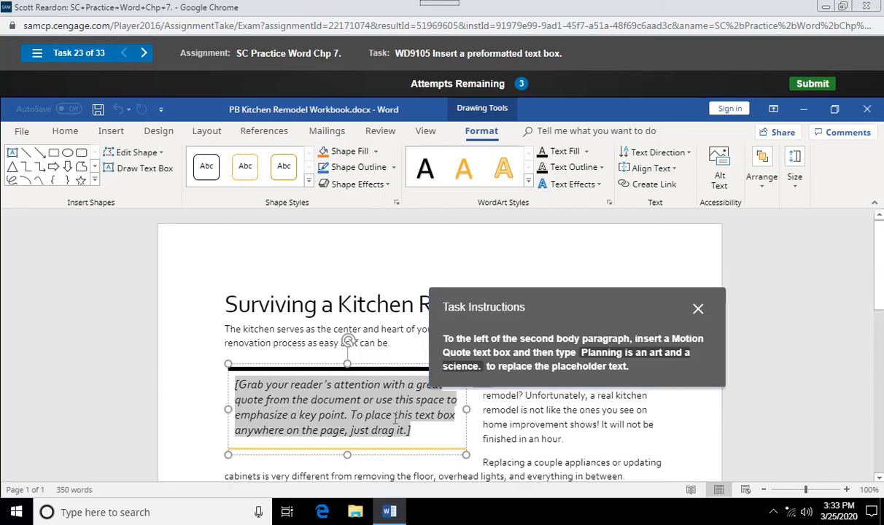
left_click_drag(507, 310, 552, 248)
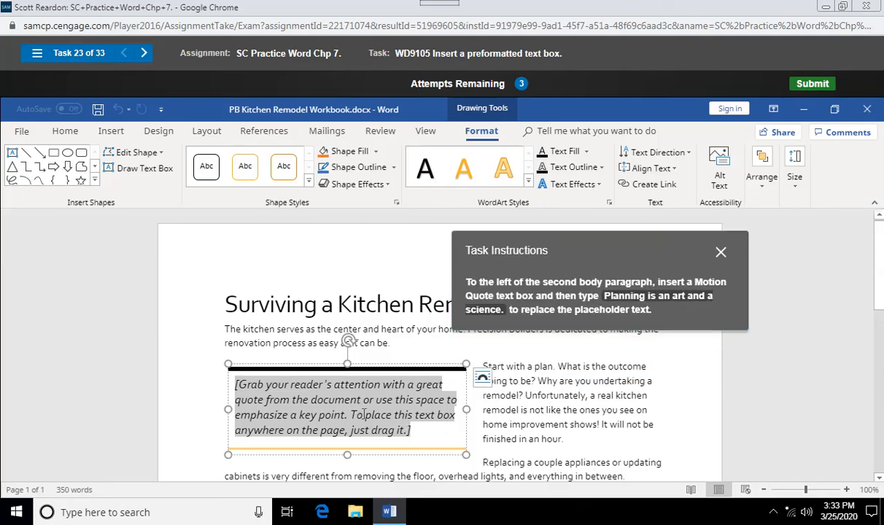
type("Plannin")
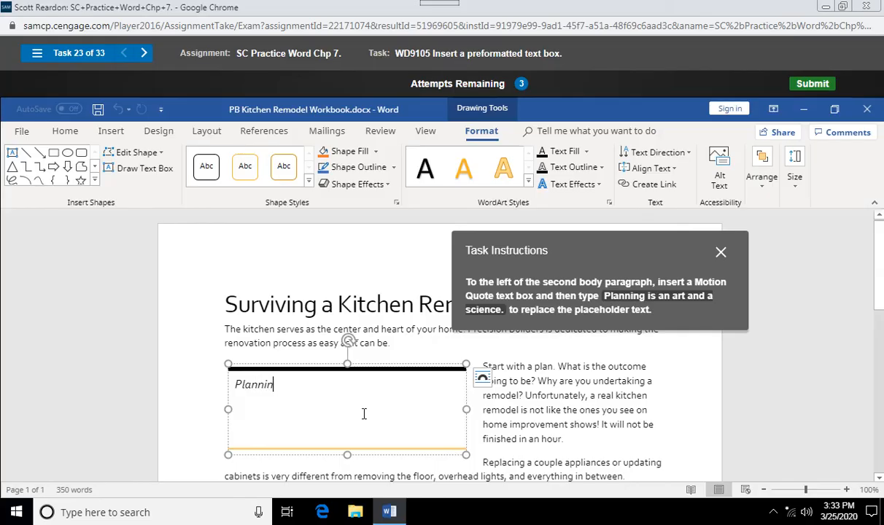
type("g is an art and a sicn")
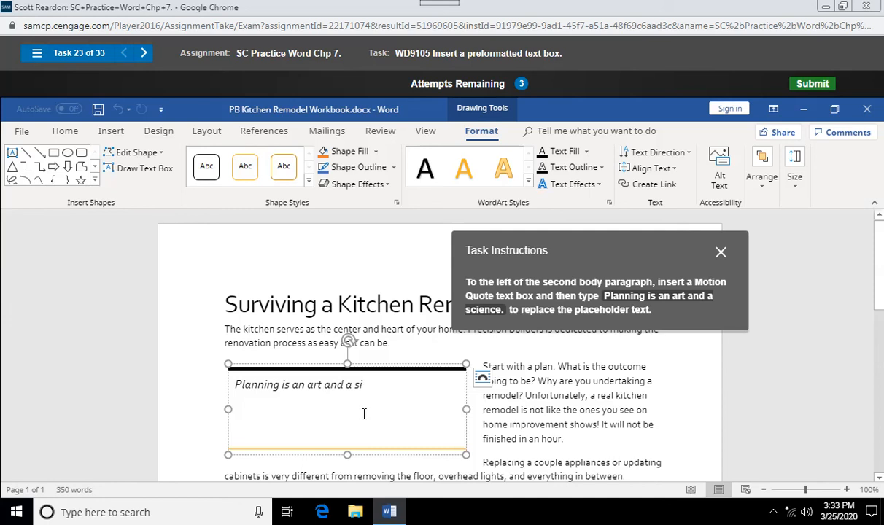
key("BackSpace")
type("cience")
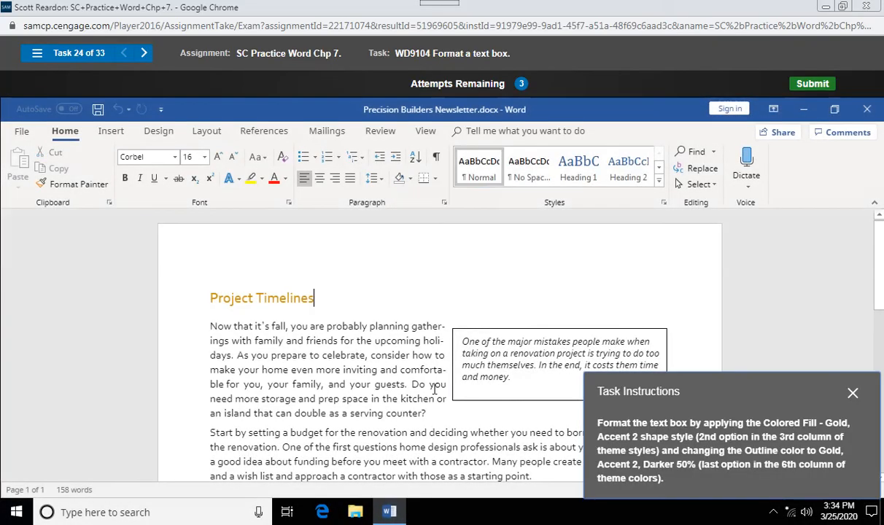
Apply the Colored Fill - Gold, Accent 2 shape style to the text box and set its outline to Gold, Accent 2, Darker 50%
left_click(479, 329)
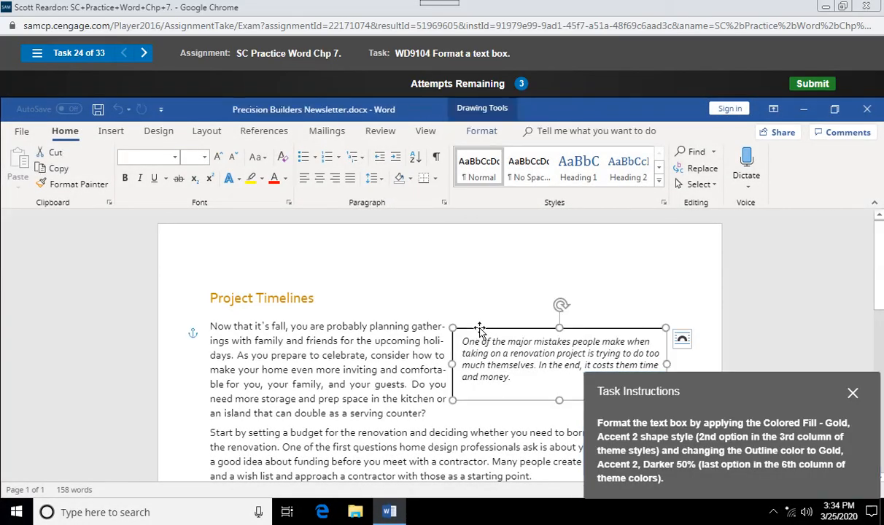
left_click(481, 132)
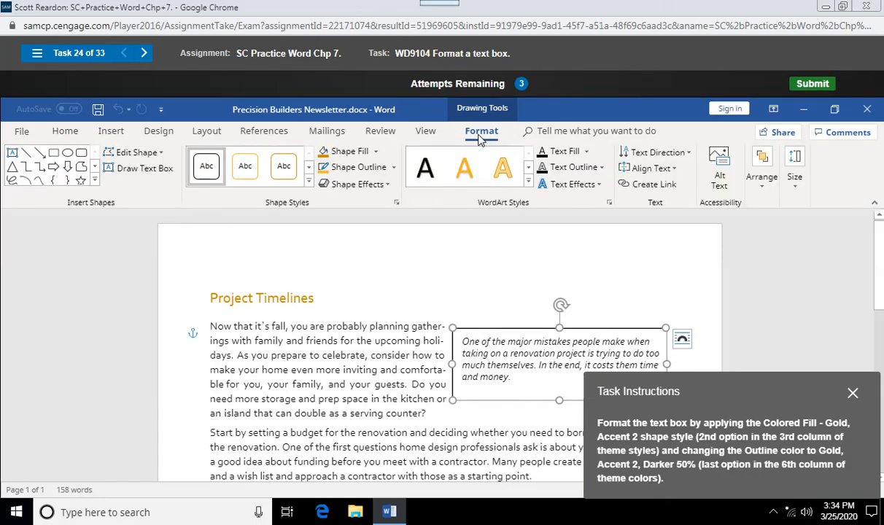
left_click(308, 186)
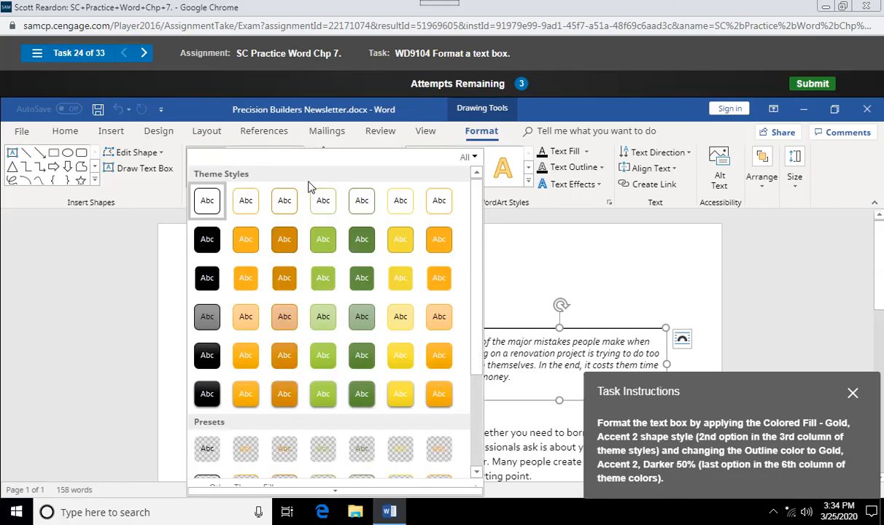
left_click(285, 243)
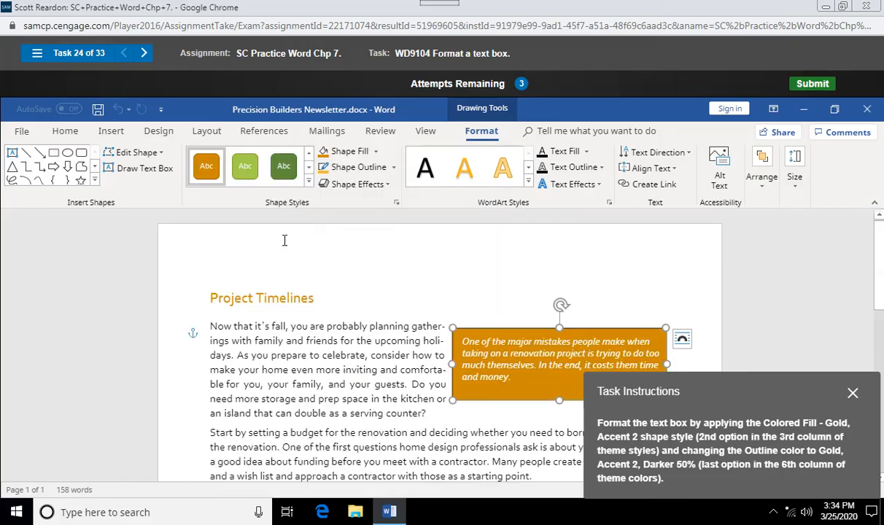
left_click(394, 168)
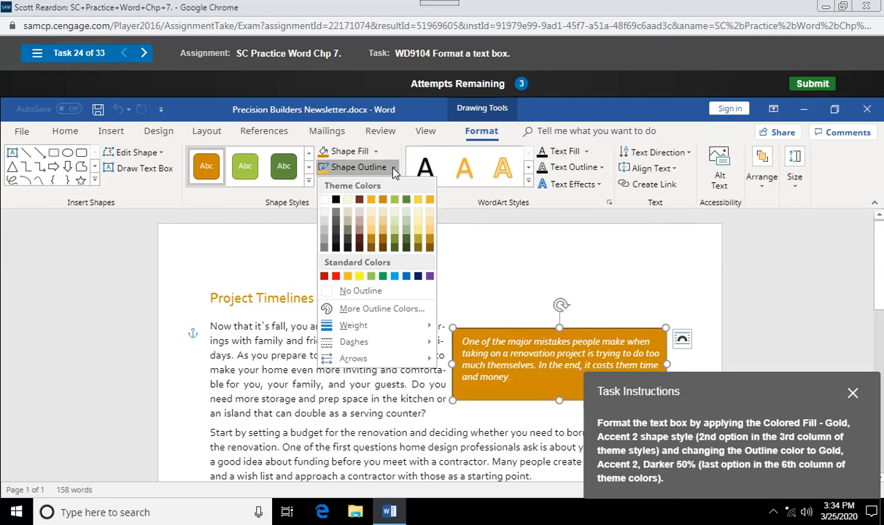
left_click(383, 249)
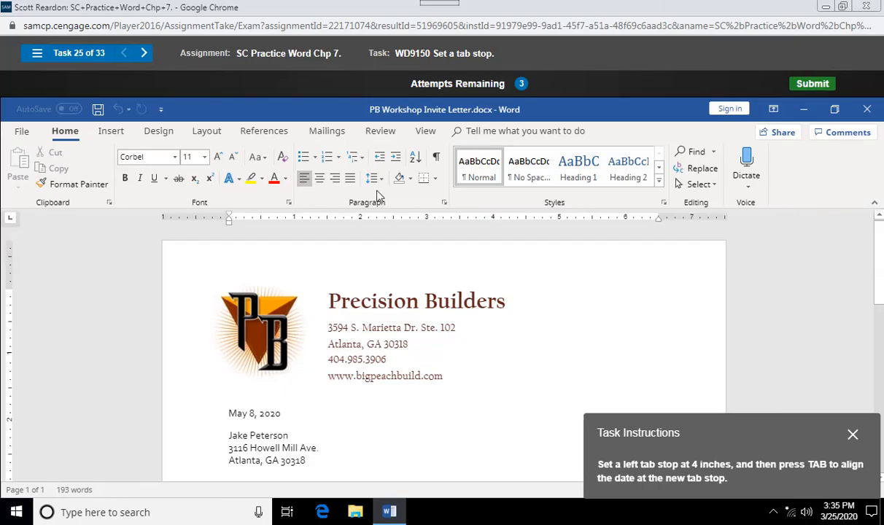
left_click(443, 203)
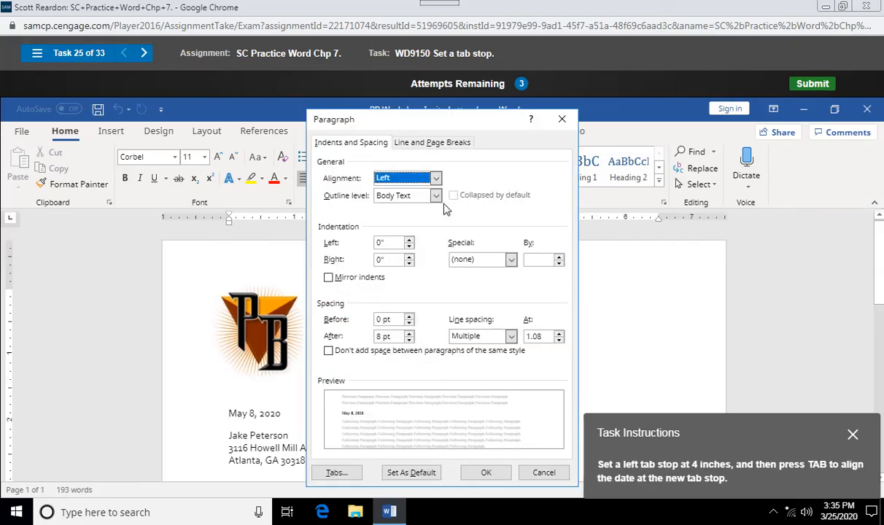
left_click(336, 473)
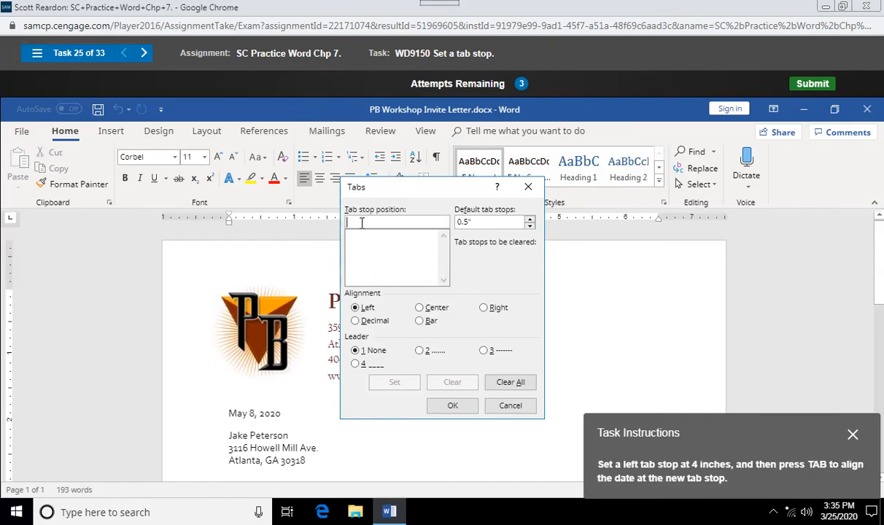
type("4")
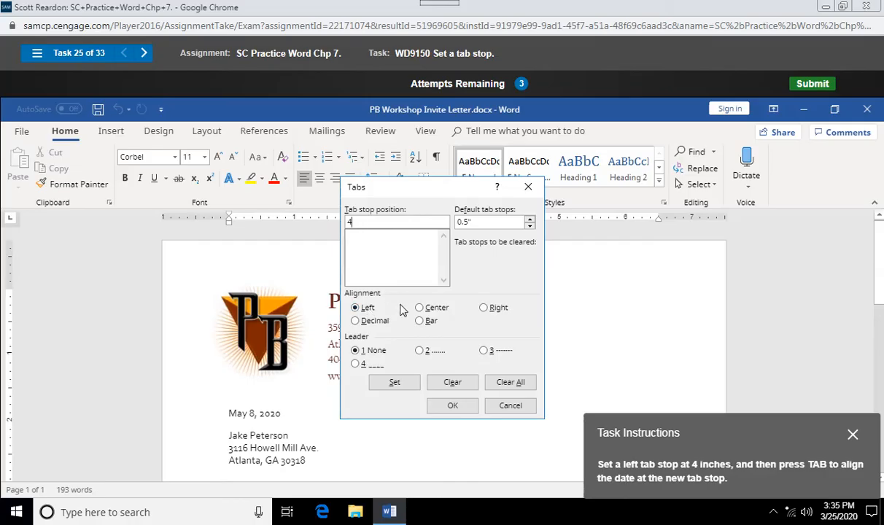
left_click(510, 407)
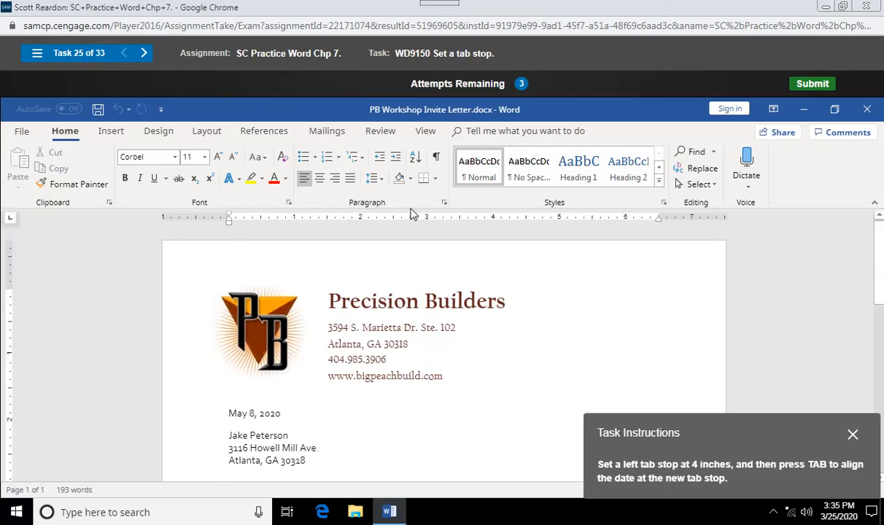
Set a left tab stop at 4 inches for the date line and align the date at it with a tab
left_click(494, 218)
key("Tab")
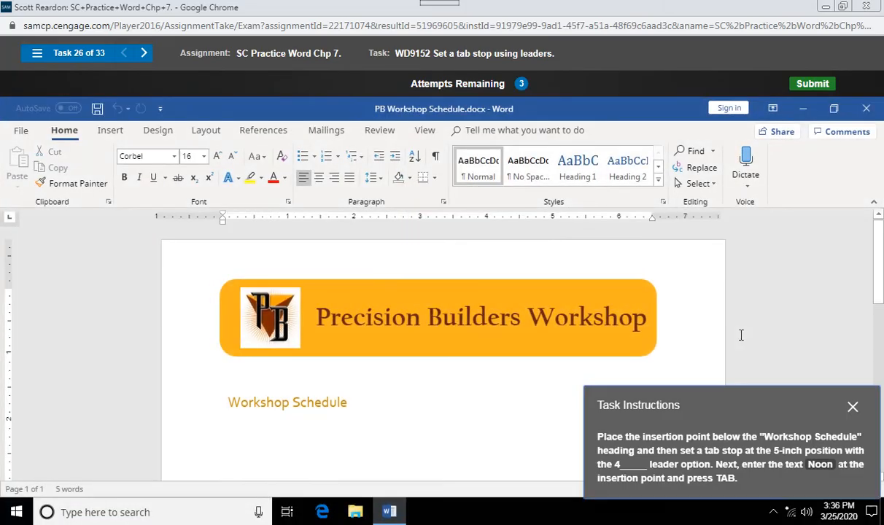
Below the "Workshop Schedule" heading, set a left tab stop at 5 inches with leader option 4, and enter "Noon" followed by a tab
left_click(237, 420)
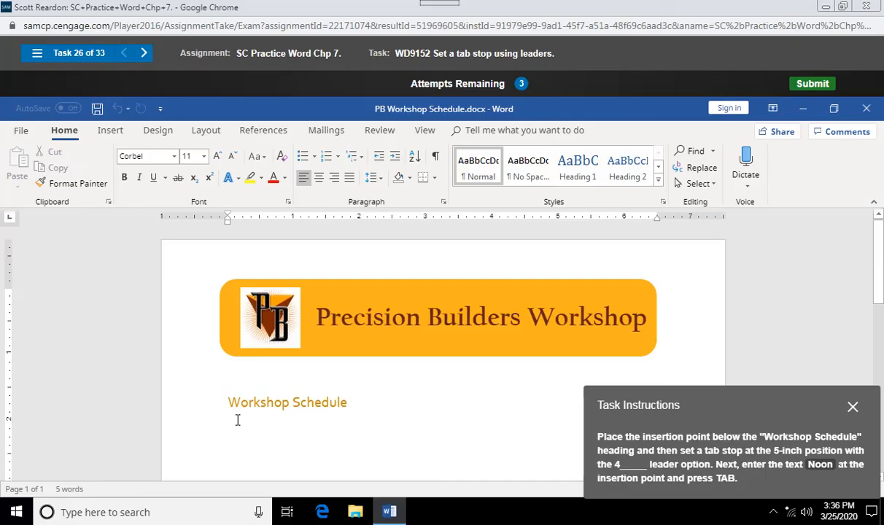
left_click(444, 204)
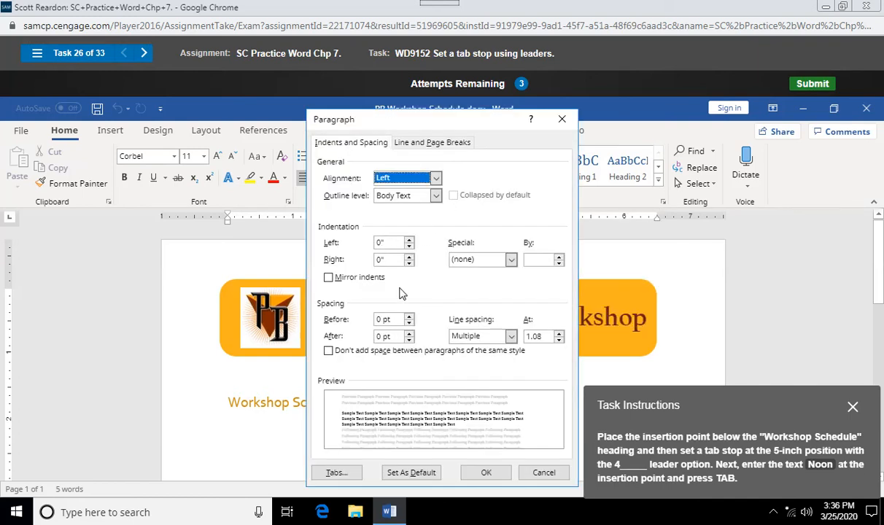
left_click(336, 474)
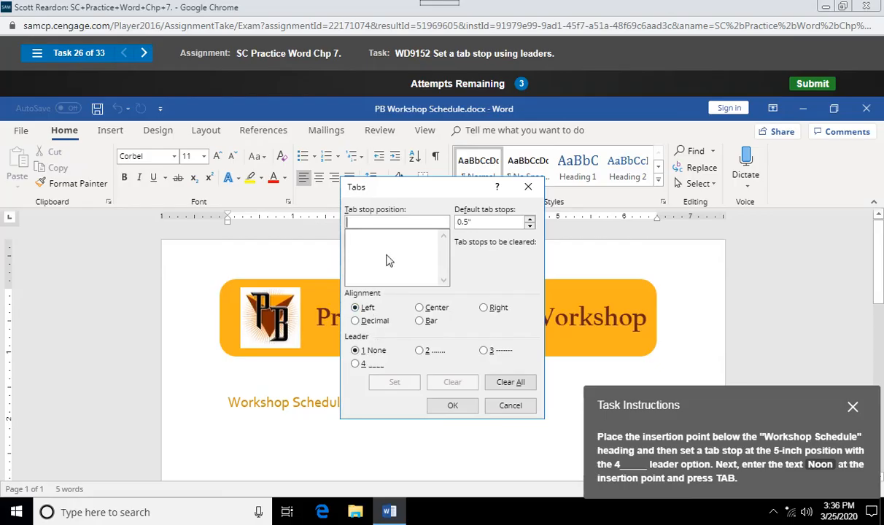
type("5")
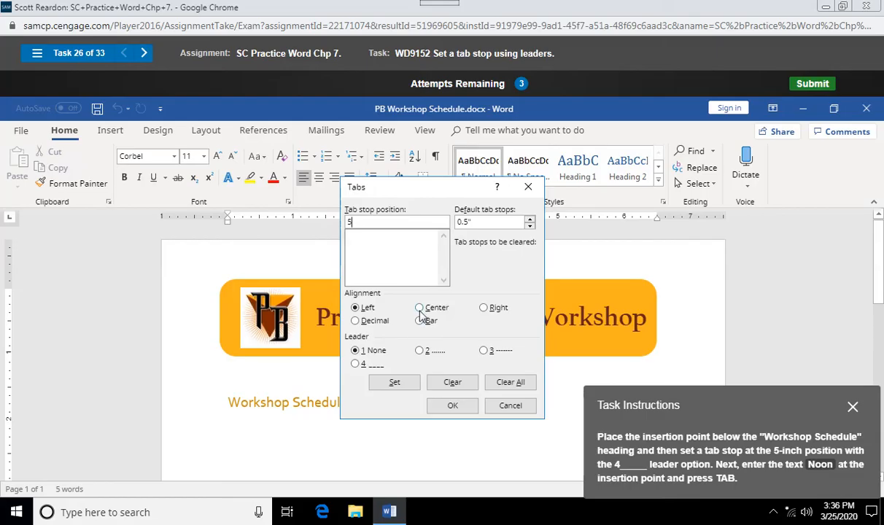
left_click(355, 365)
left_click(400, 383)
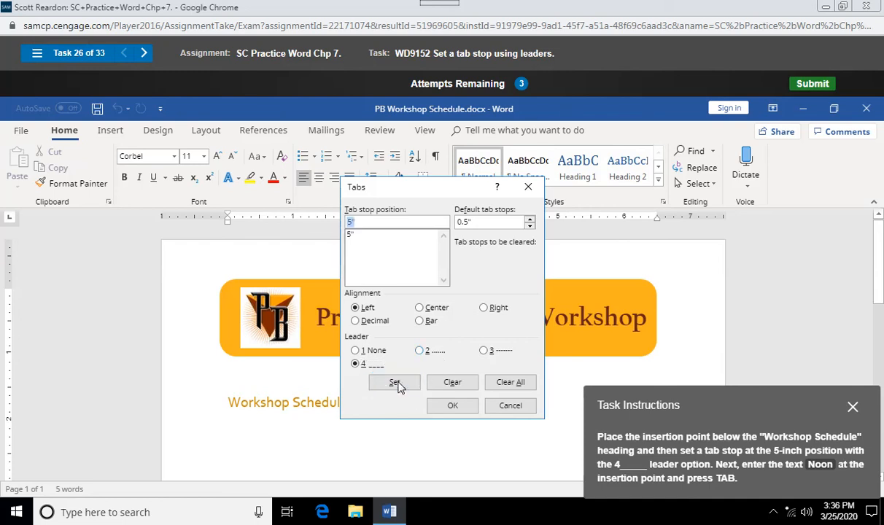
left_click(450, 408)
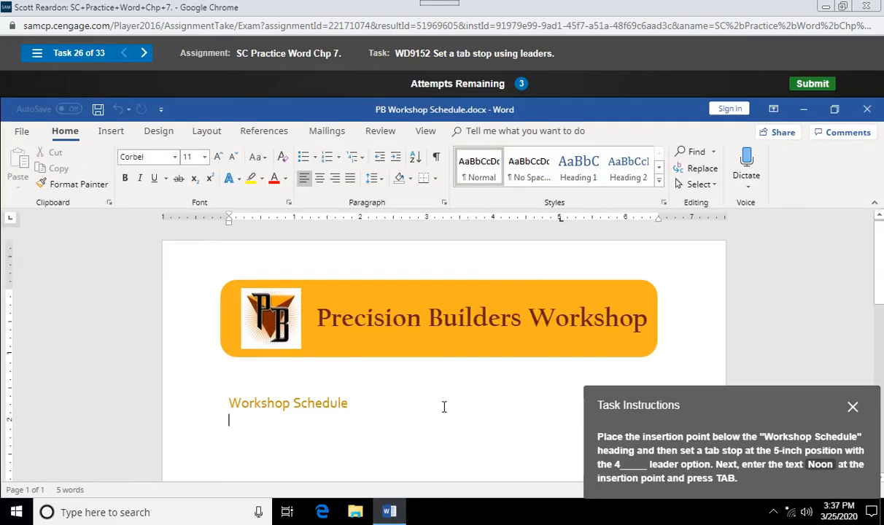
type("Noon")
key("Tab")
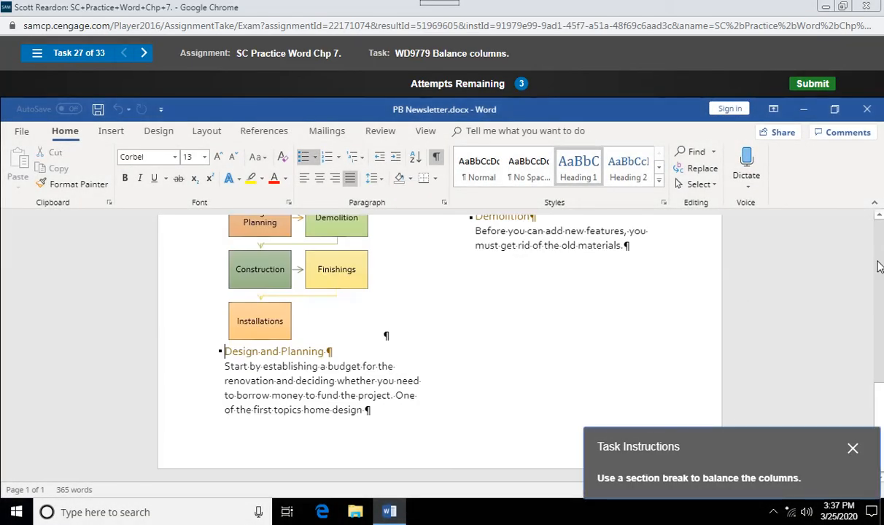
Balance the columns by inserting a continuous section break after "old materials." at the end of the Demolition paragraph
left_click(625, 246)
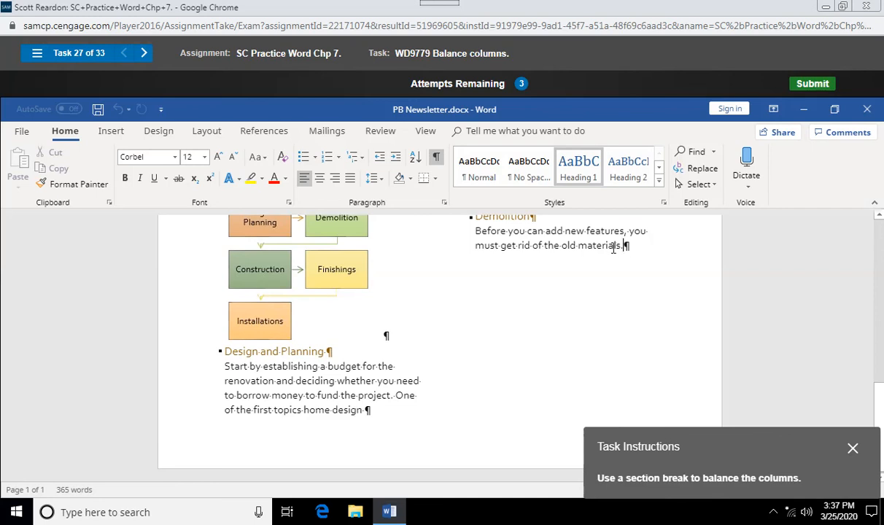
left_click(202, 133)
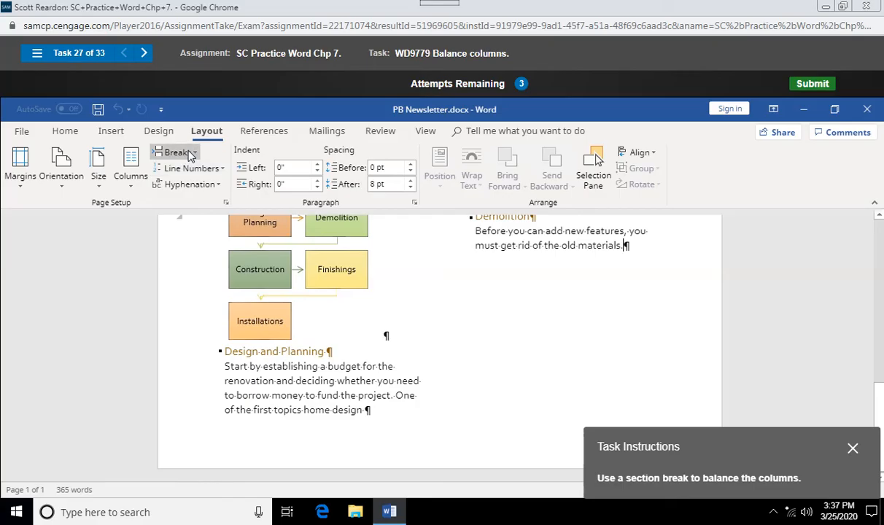
left_click(191, 156)
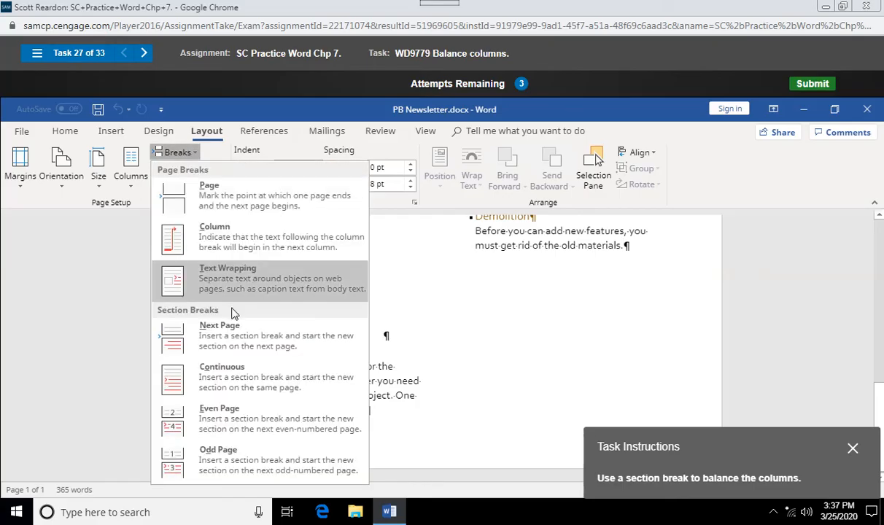
left_click(227, 385)
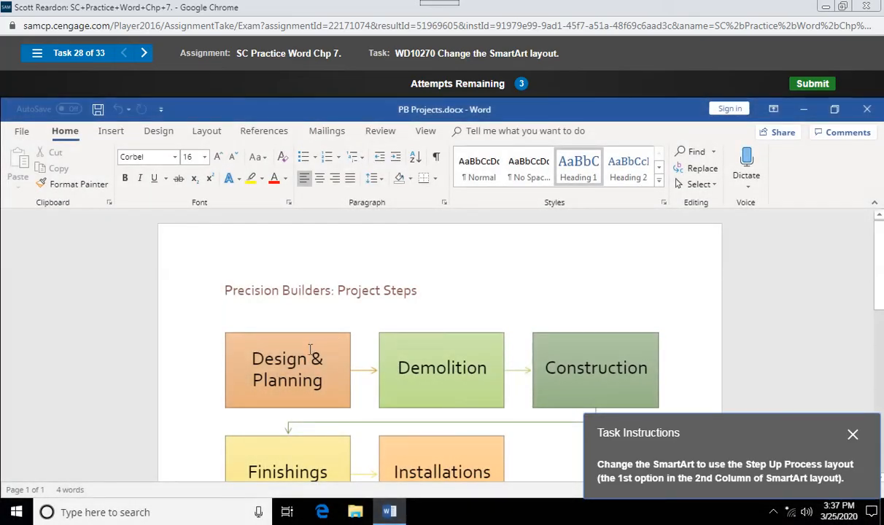
Change the layout of the project steps SmartArt graphic to Step Up Process
left_click(301, 342)
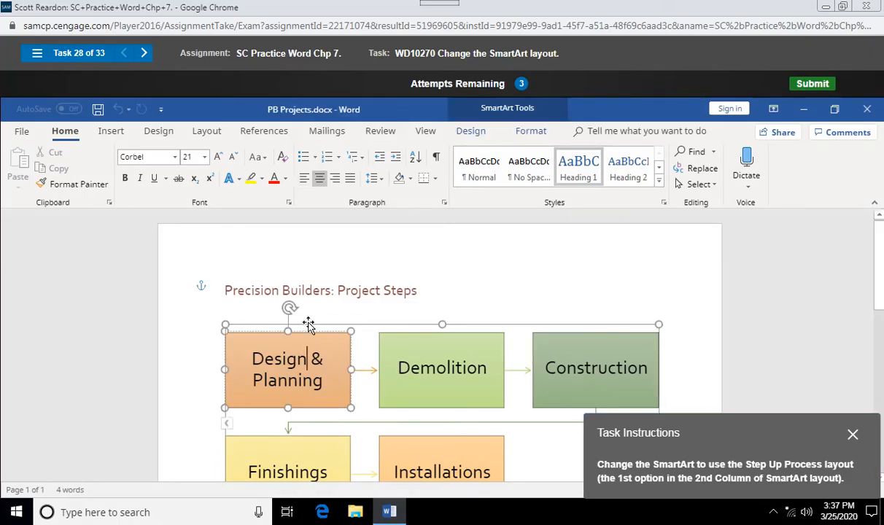
left_click(309, 324)
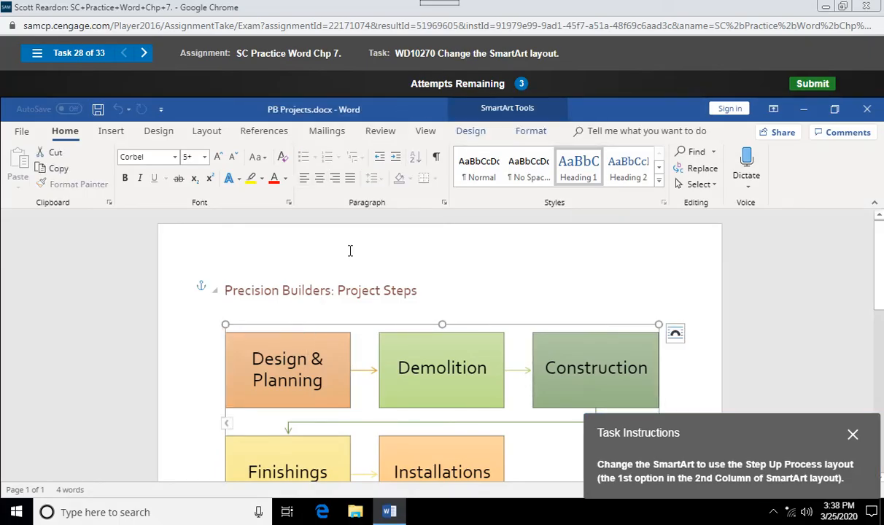
left_click(471, 133)
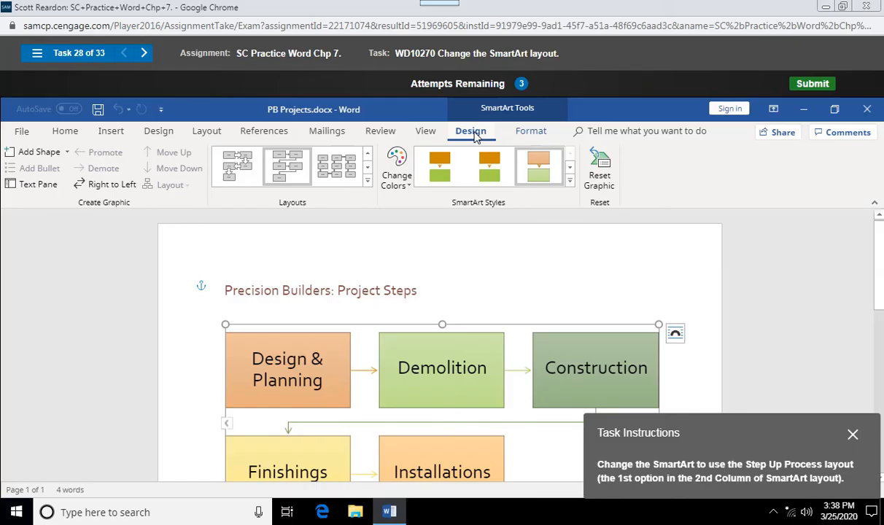
left_click(368, 181)
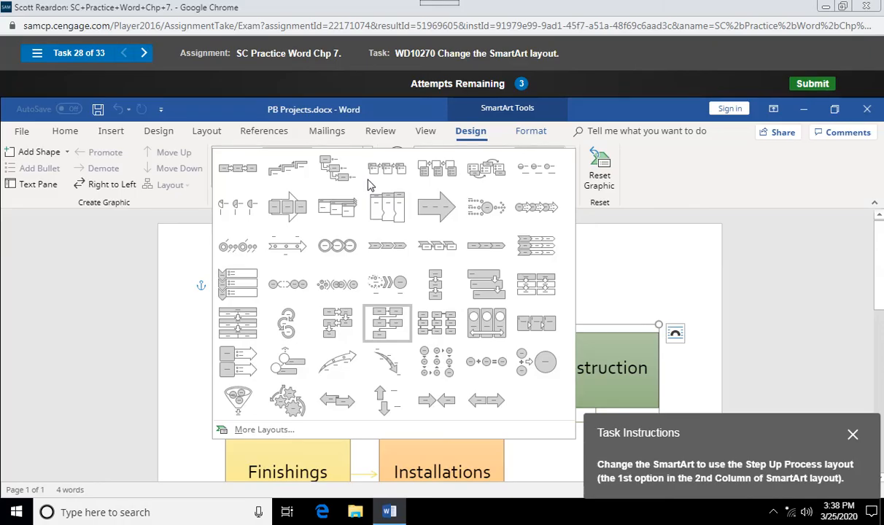
left_click(288, 171)
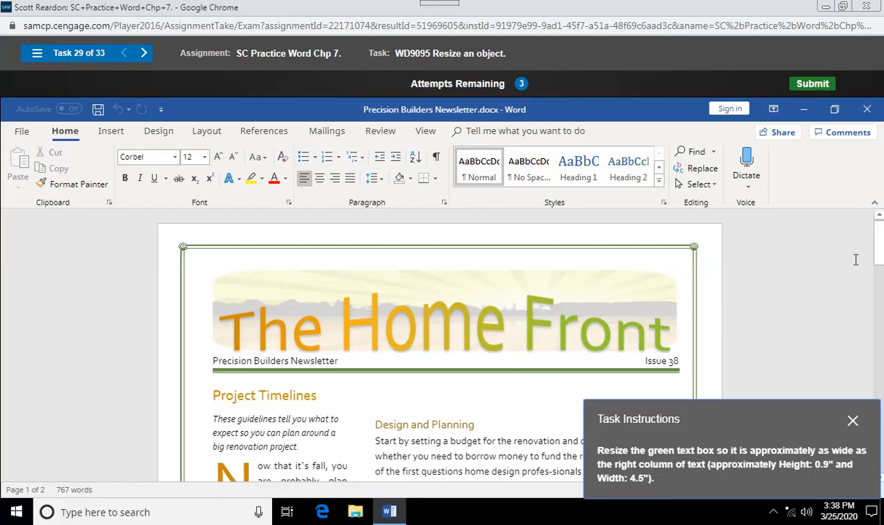
Widen the green text box to match the right text column, about 4.5 inches wide
left_click_drag(879, 248, 880, 294)
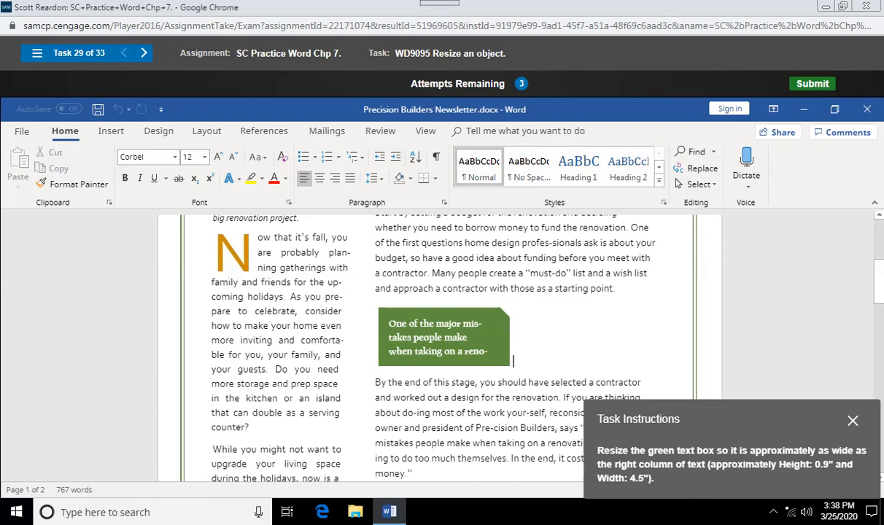
left_click(495, 312)
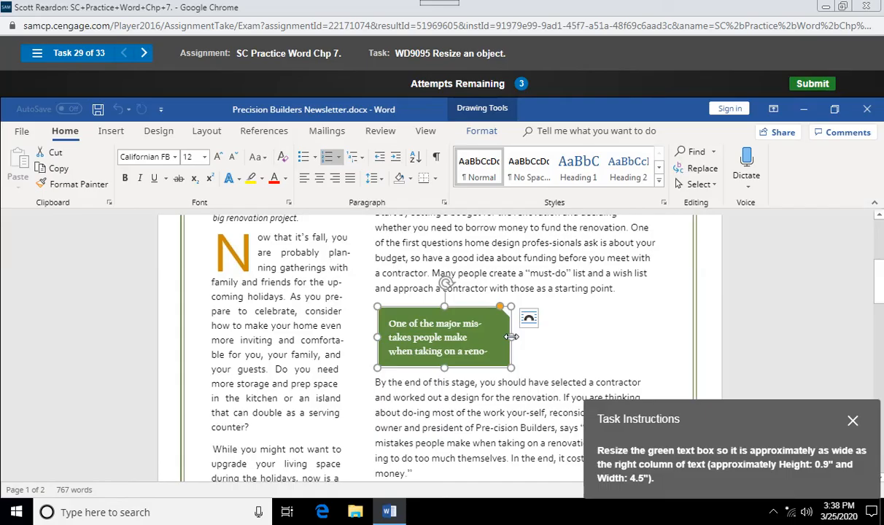
left_click_drag(511, 337, 654, 336)
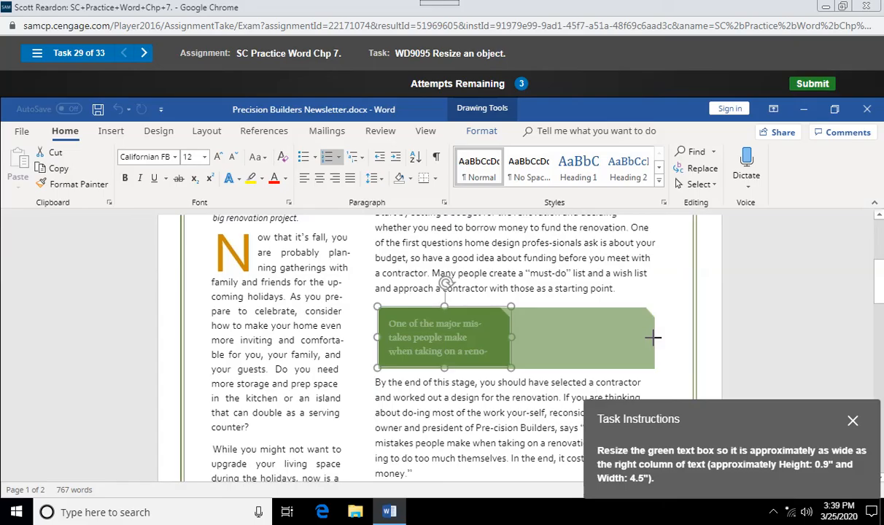
left_click_drag(653, 337, 655, 339)
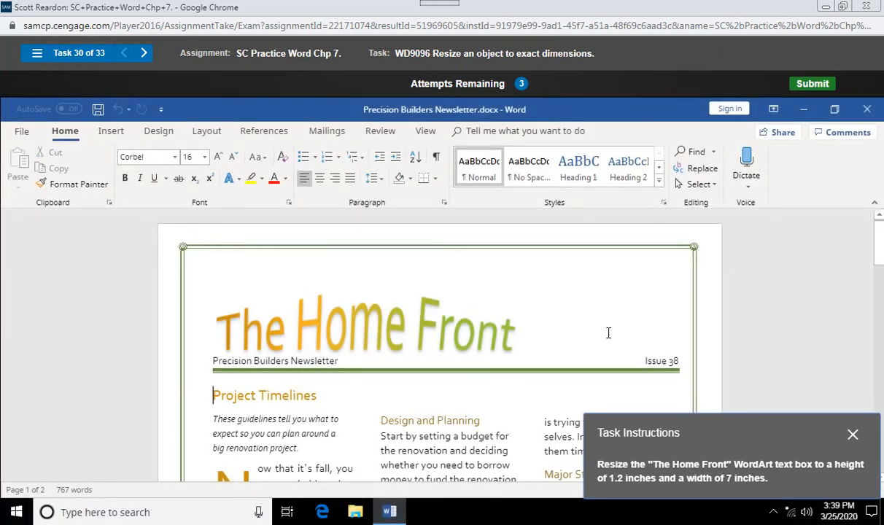
Resize "The Home Front" WordArt text box to a height of 1.2 inches and a width of 7 inches
left_click(388, 323)
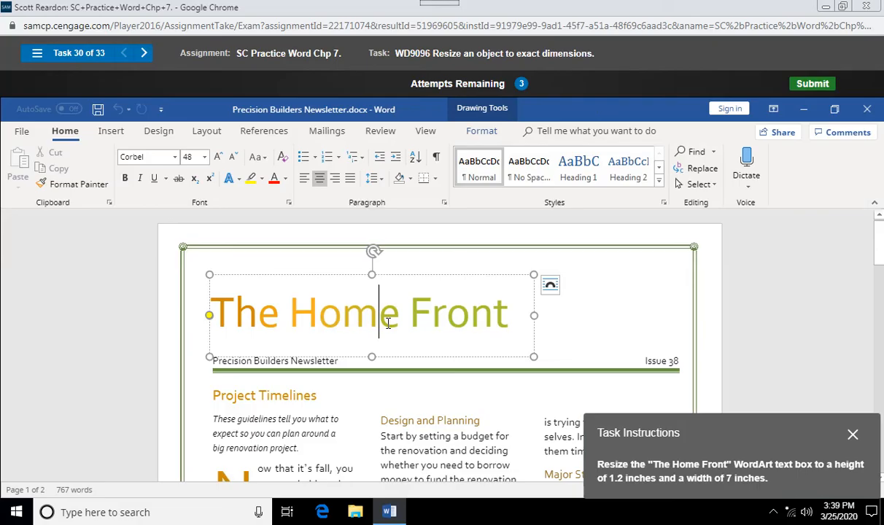
left_click(394, 276)
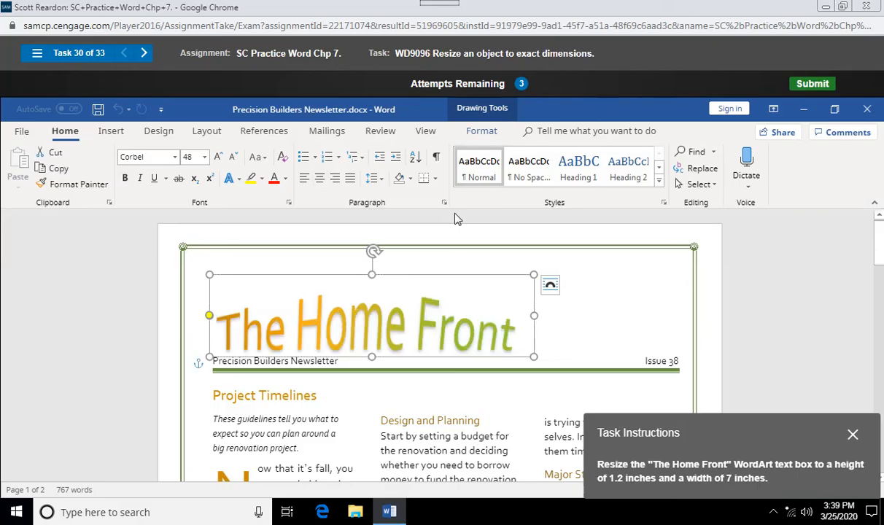
left_click(481, 131)
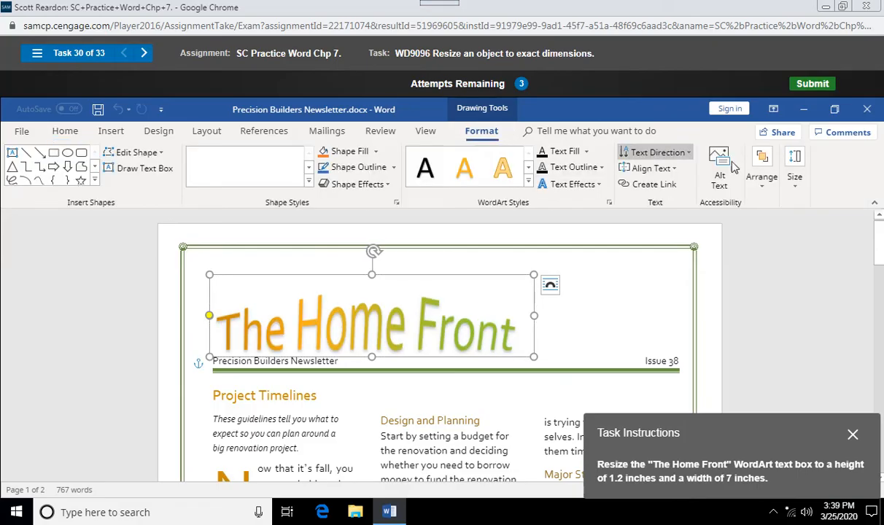
left_click(795, 179)
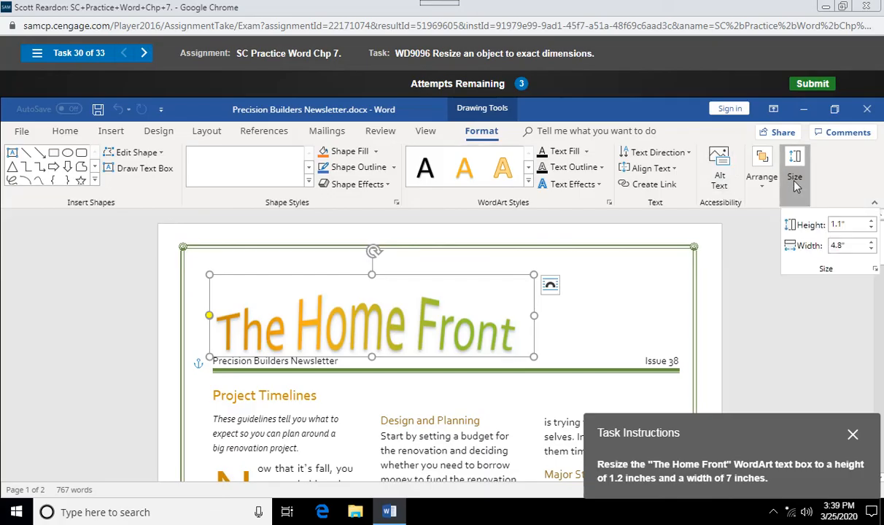
left_click(871, 221)
left_click(850, 245)
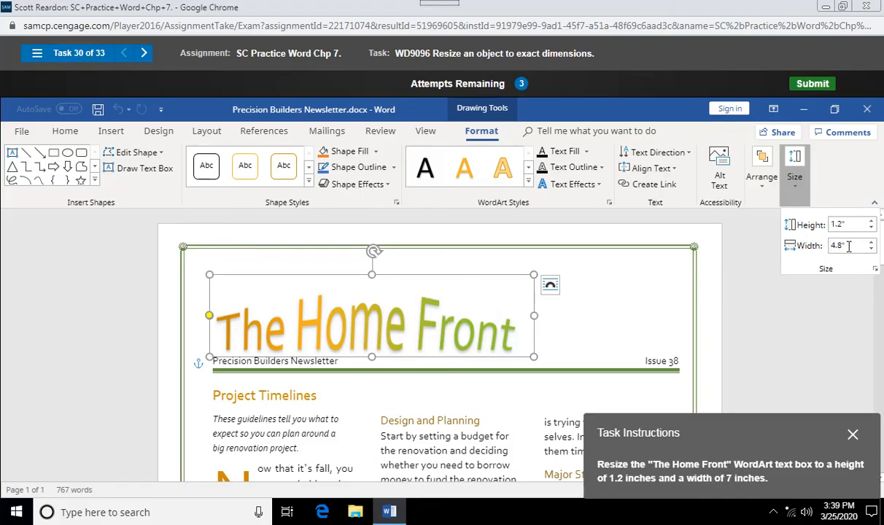
type("7")
left_click(802, 307)
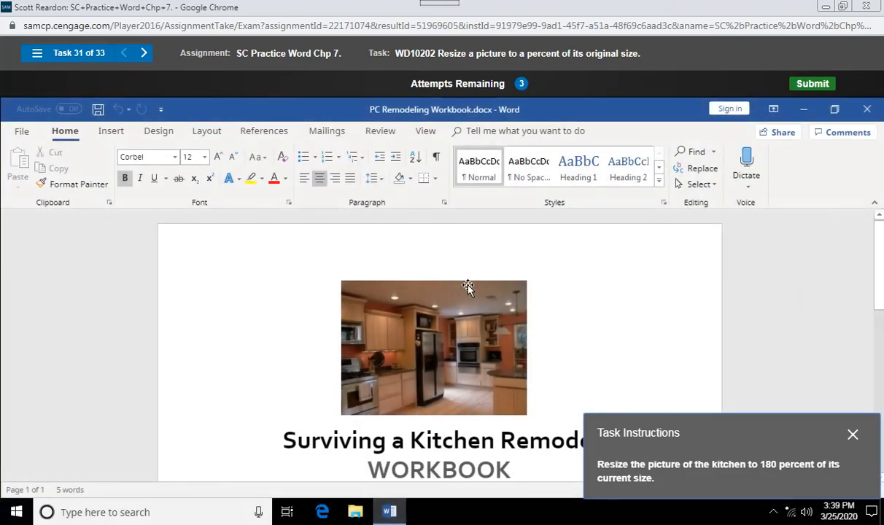
Scale the kitchen picture to 180 percent of its current size with the aspect ratio locked
left_click(468, 286)
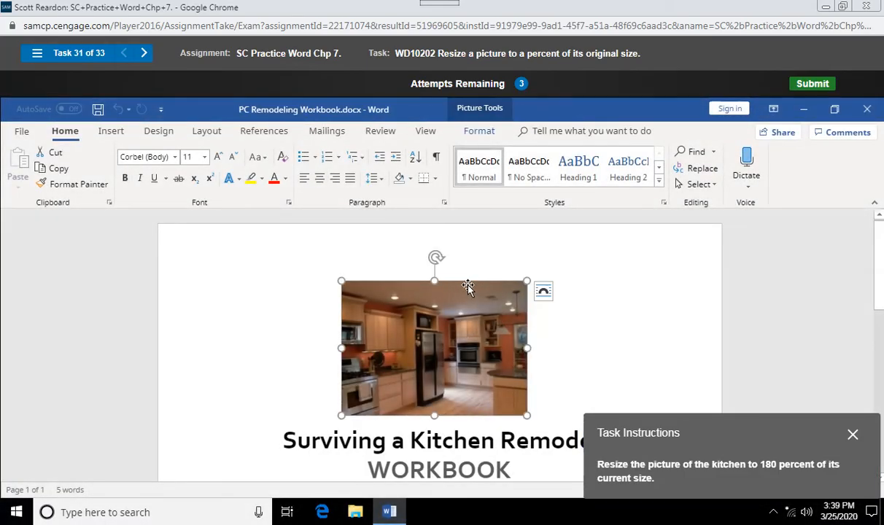
left_click(479, 133)
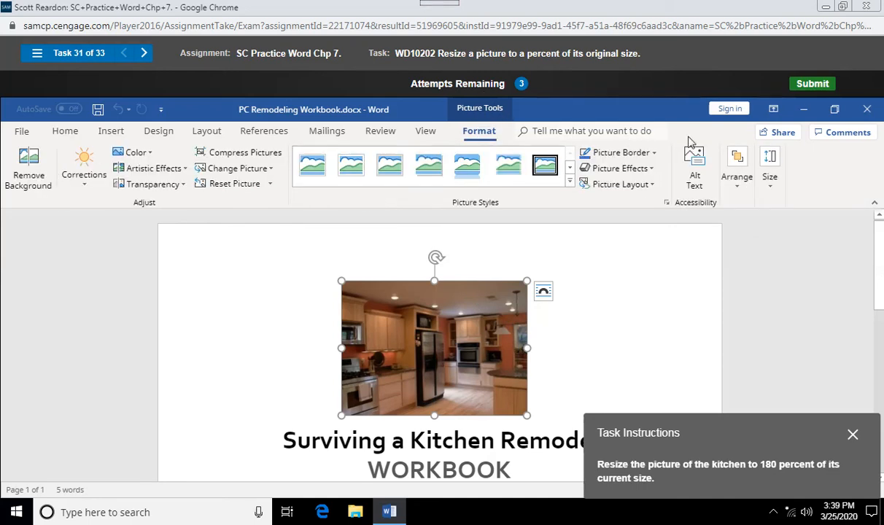
left_click(772, 186)
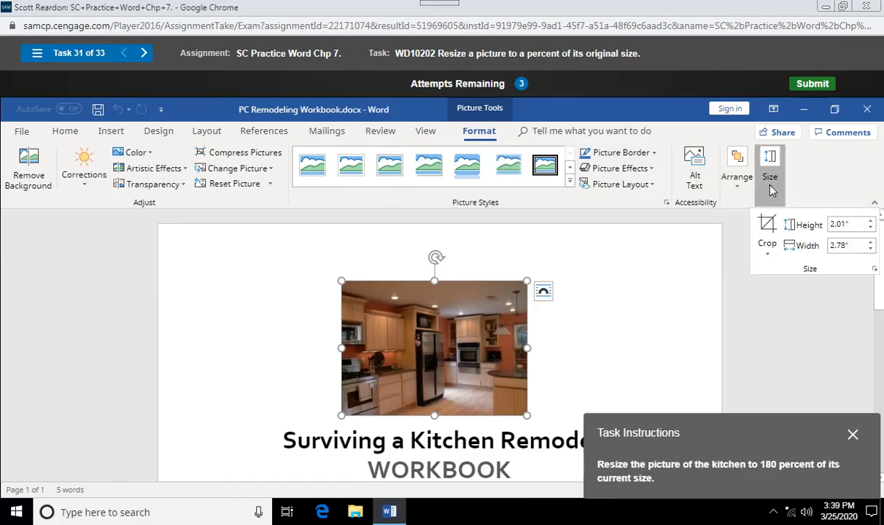
left_click(875, 270)
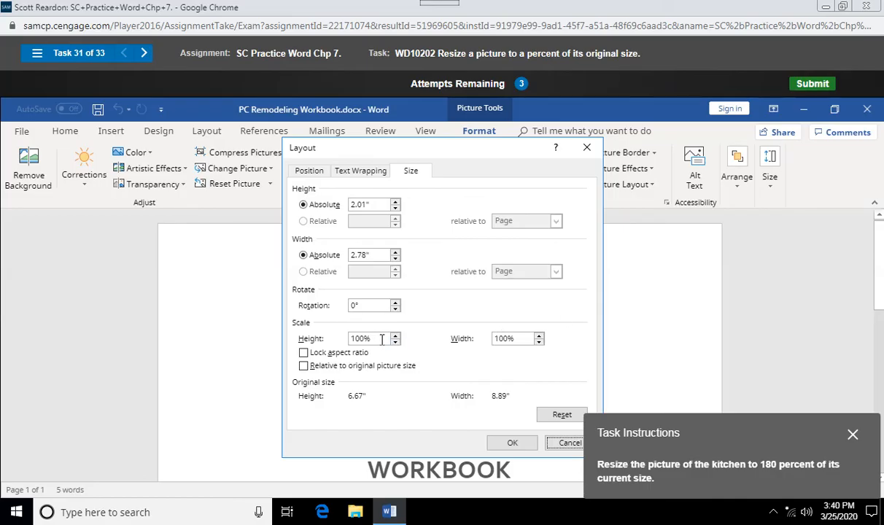
left_click(304, 353)
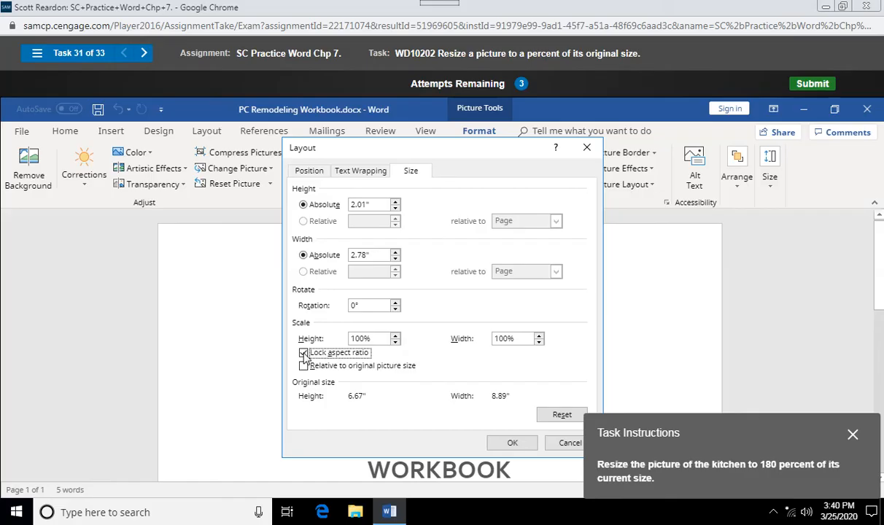
double_click(356, 339)
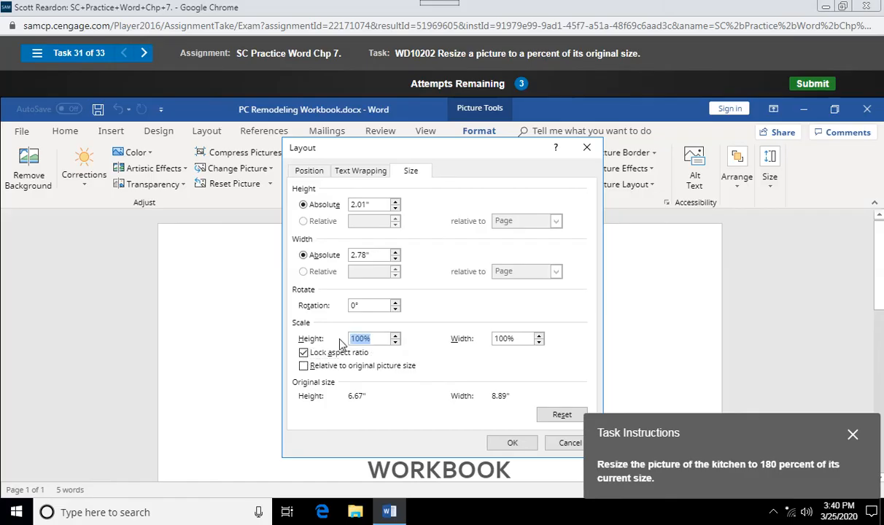
type("180")
key("Tab")
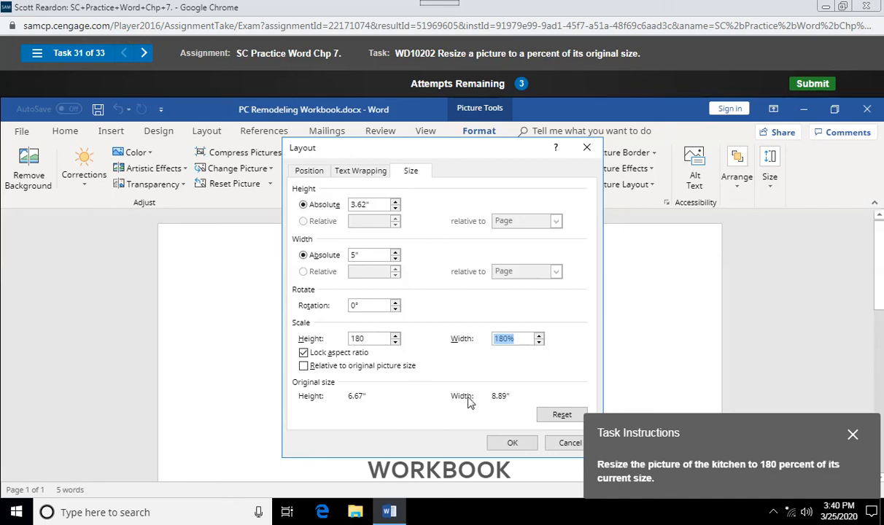
left_click(508, 443)
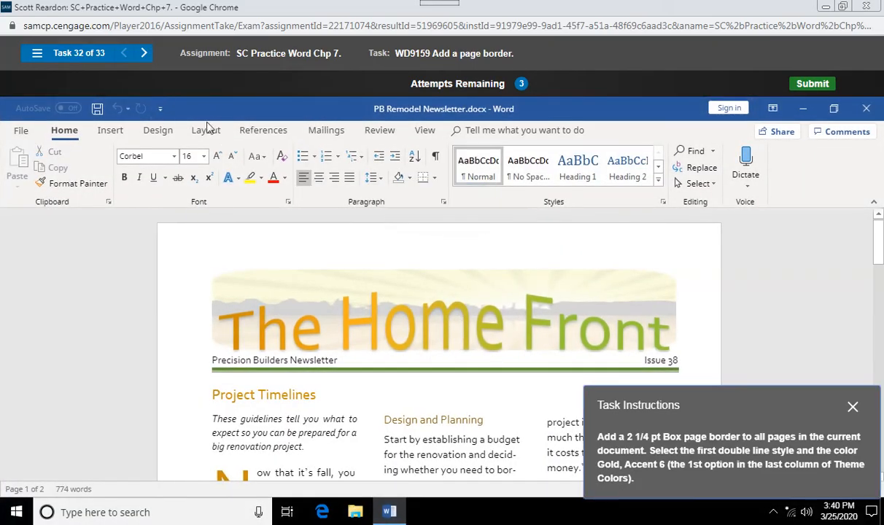
Try to add a single-line Box page border, 2 1/4 pt wide in Gold, Accent 6, to the whole document, and restart the task
left_click(158, 134)
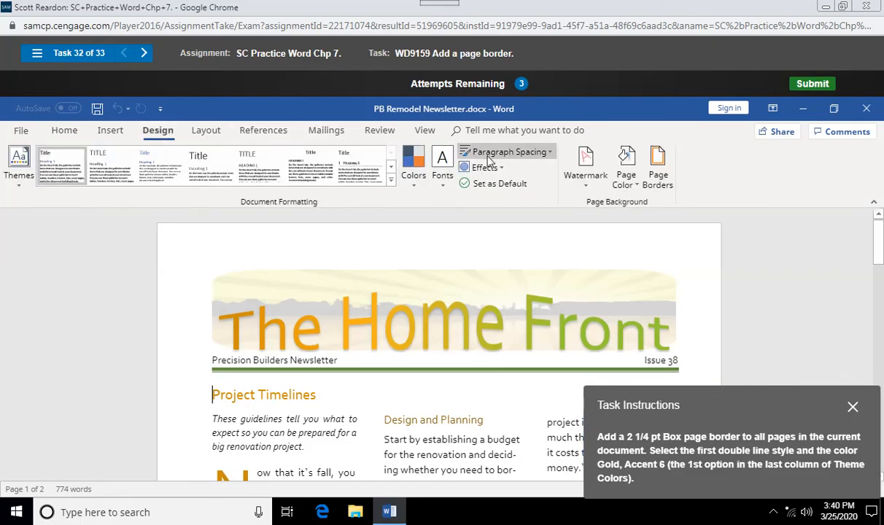
left_click(655, 171)
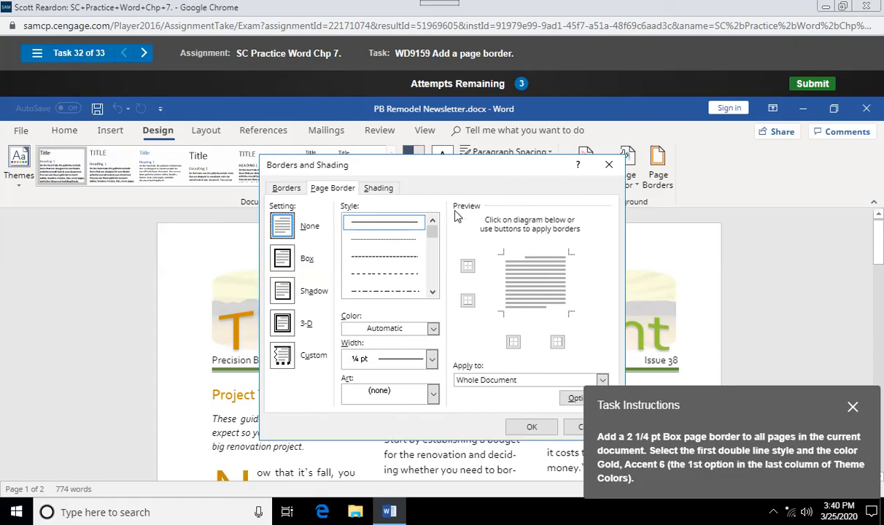
left_click(283, 261)
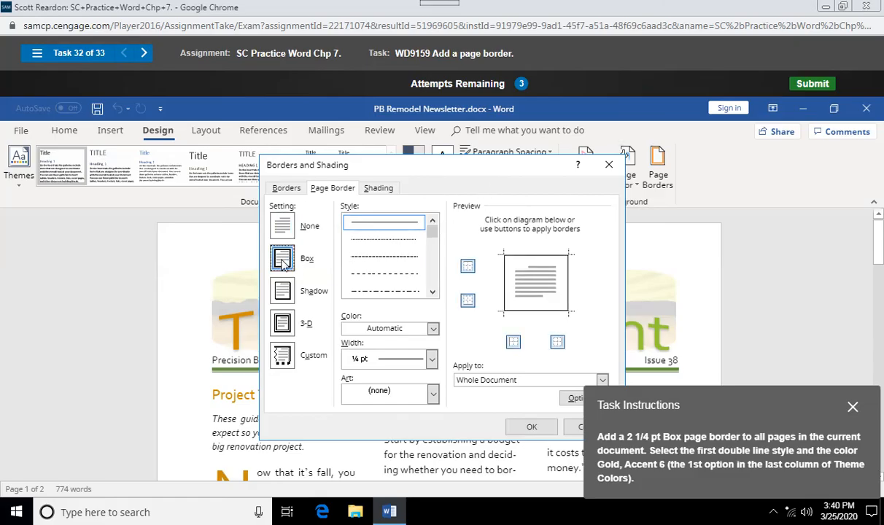
left_click(433, 329)
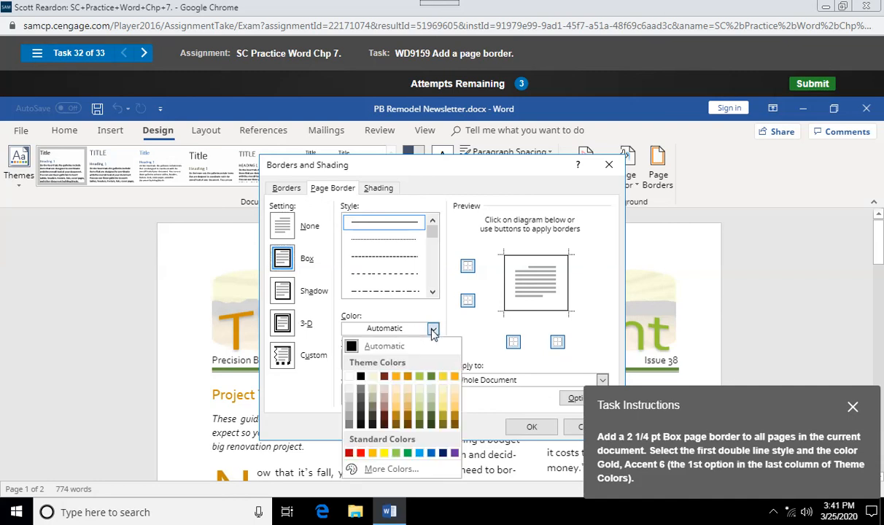
left_click(455, 377)
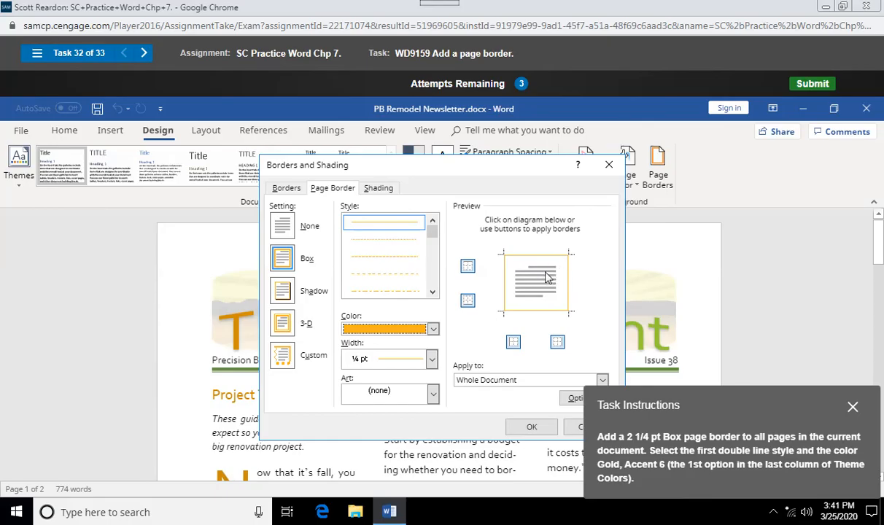
left_click(432, 359)
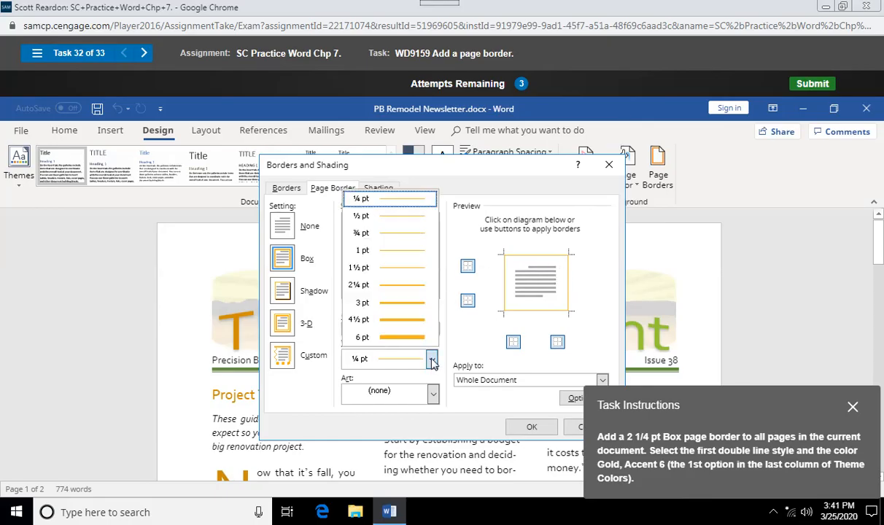
left_click(396, 285)
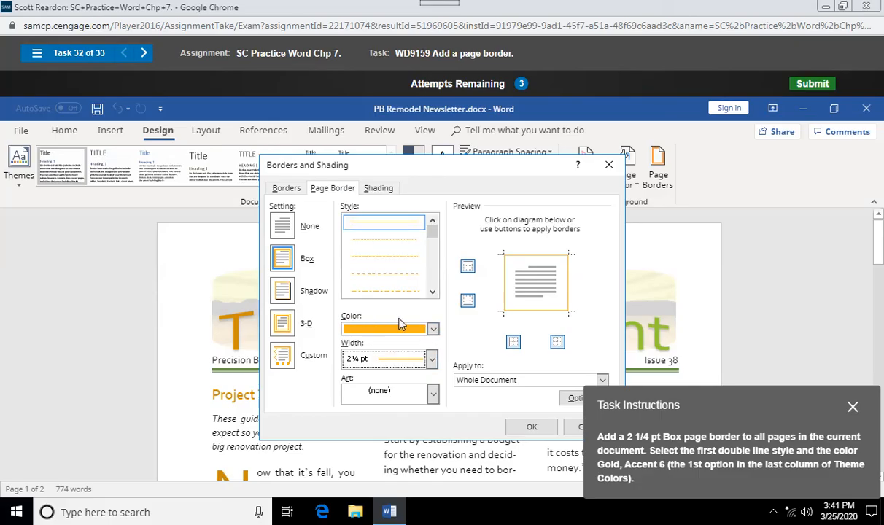
left_click(284, 263)
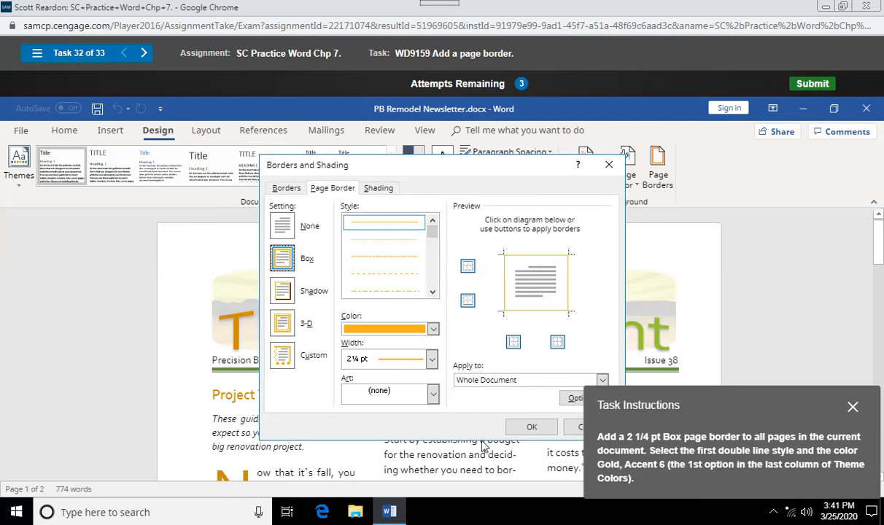
left_click(531, 429)
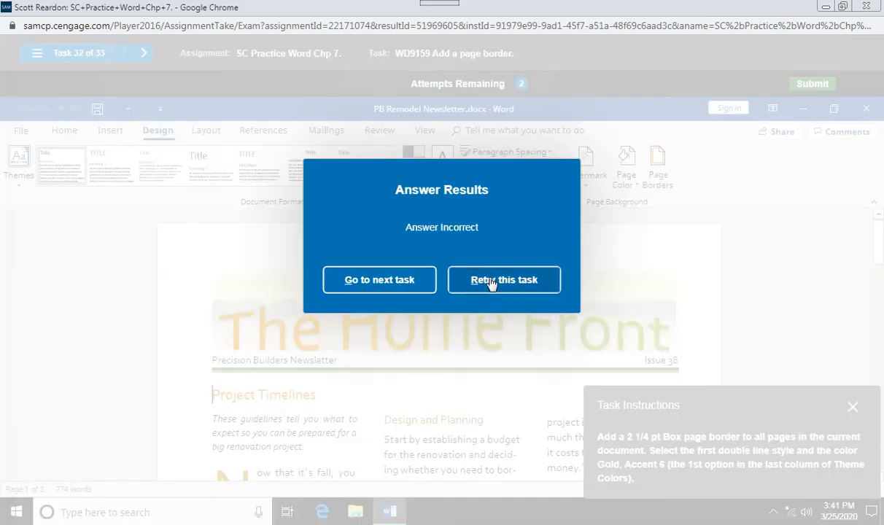
left_click(491, 282)
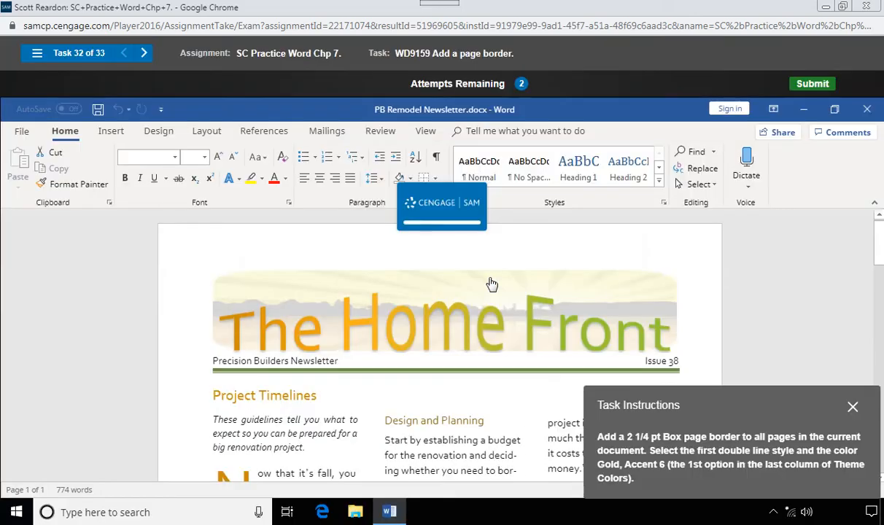
Set up a Box page border for the whole document in Gold, Accent 6 with a 2 1/4 pt width
left_click(164, 135)
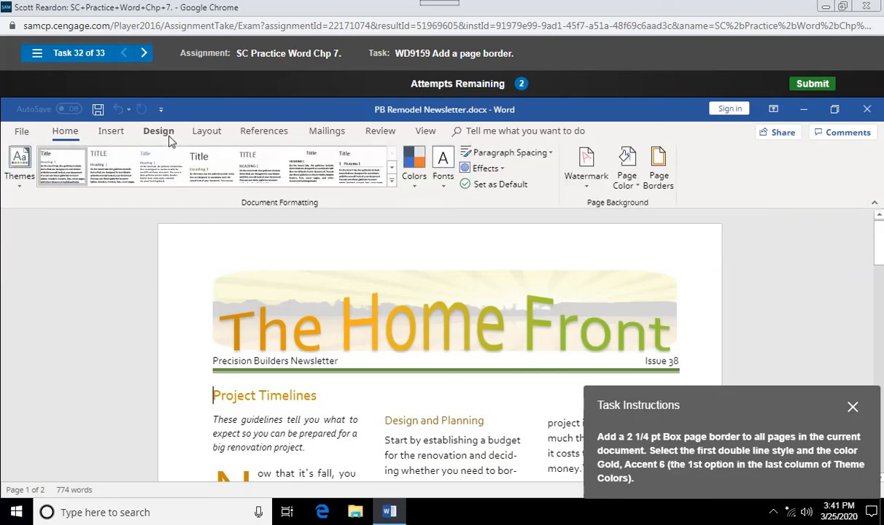
left_click(656, 173)
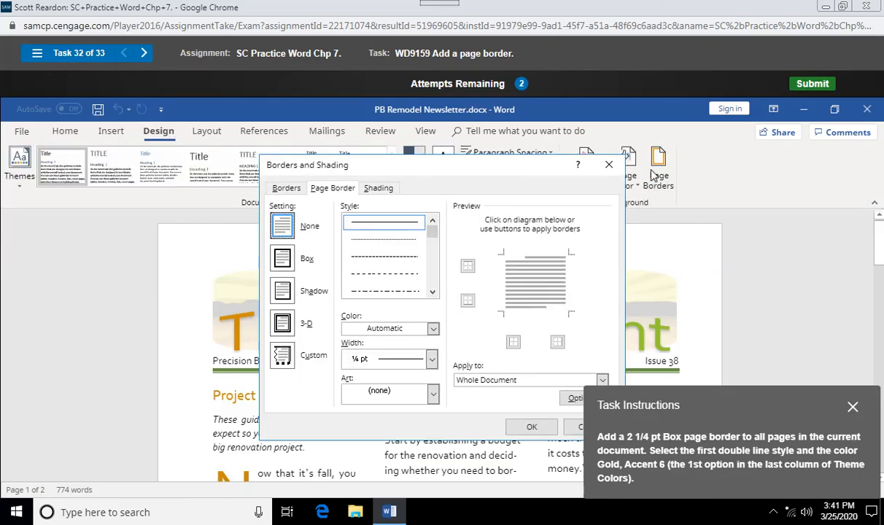
left_click(433, 330)
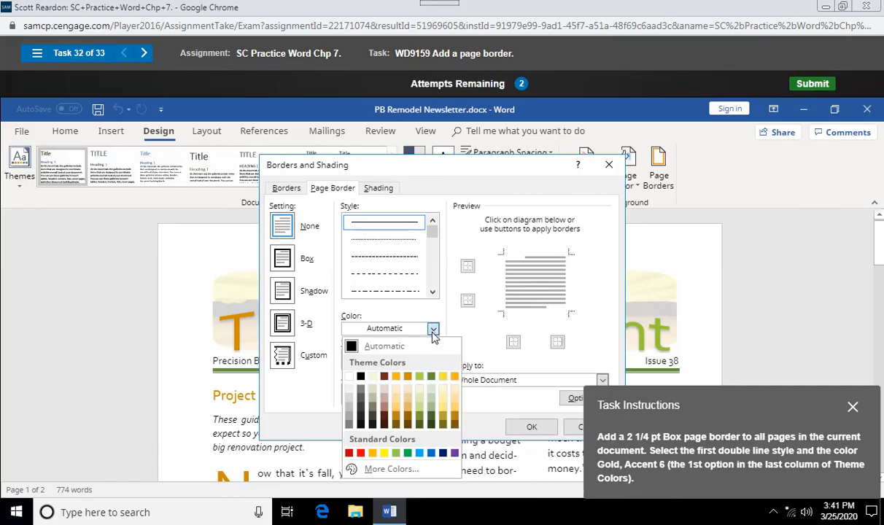
left_click(453, 376)
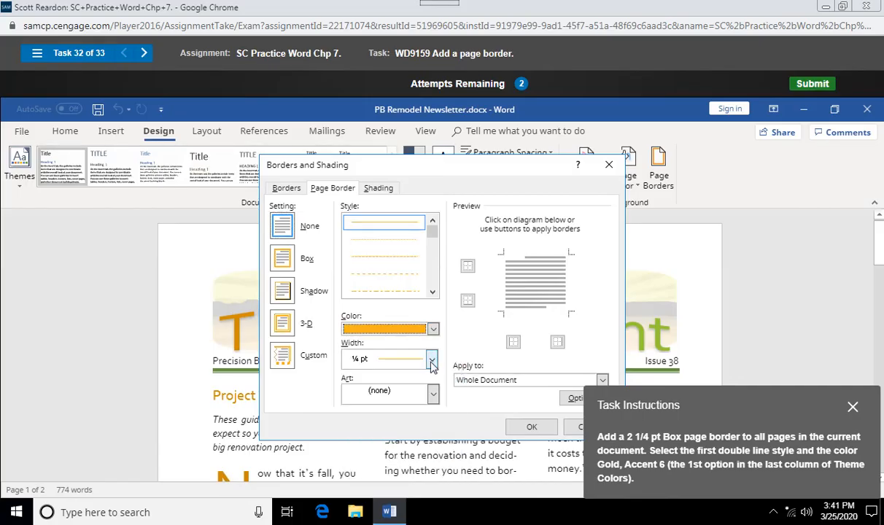
left_click(431, 361)
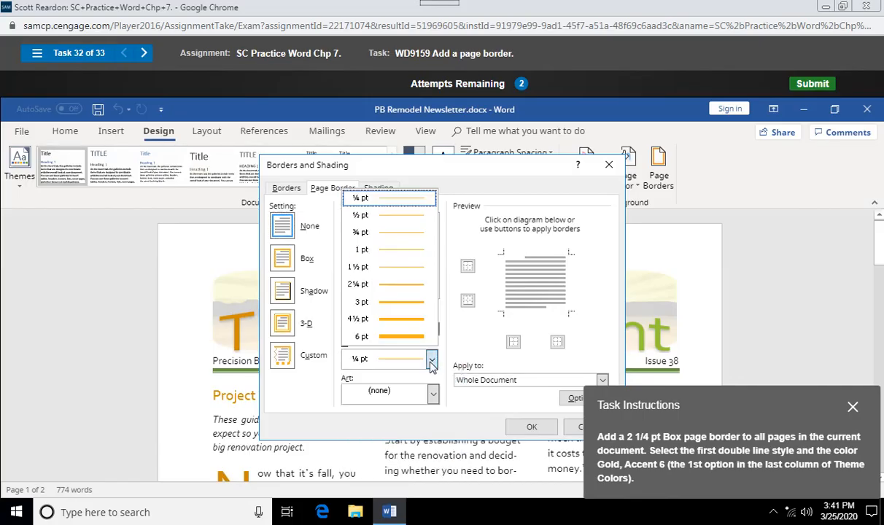
left_click(399, 286)
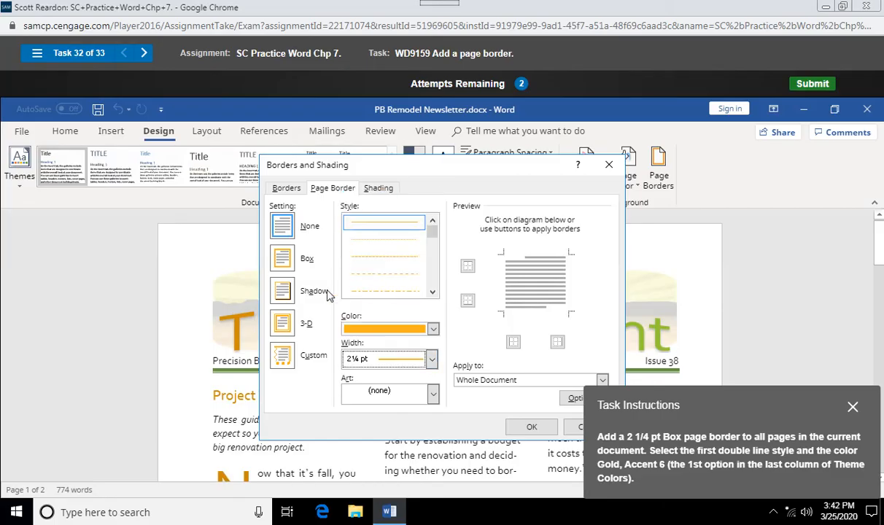
left_click(285, 260)
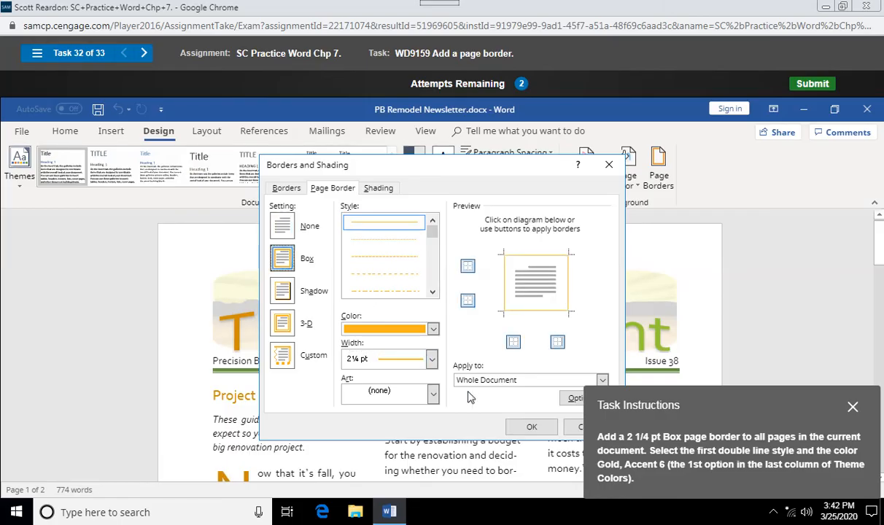
Change the page border to the first double line style at 2 1/4 pt width and apply it
left_click(432, 294)
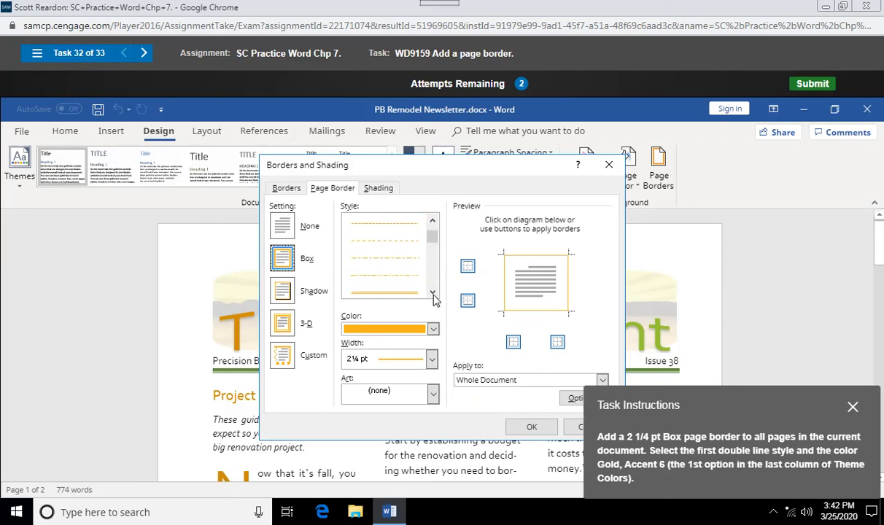
left_click(407, 293)
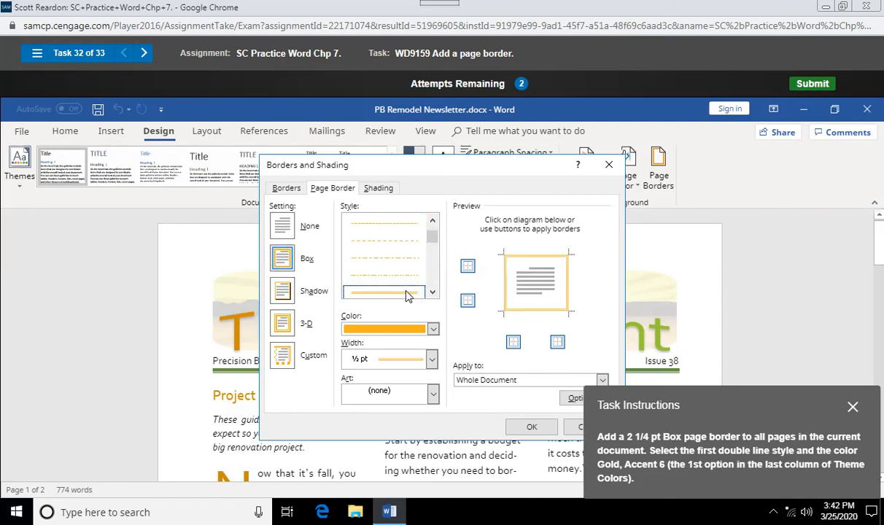
left_click(432, 361)
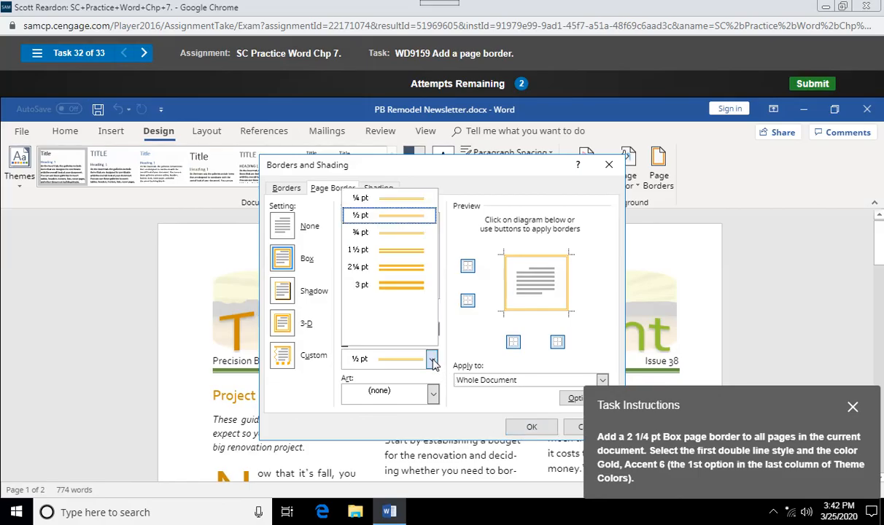
left_click(405, 272)
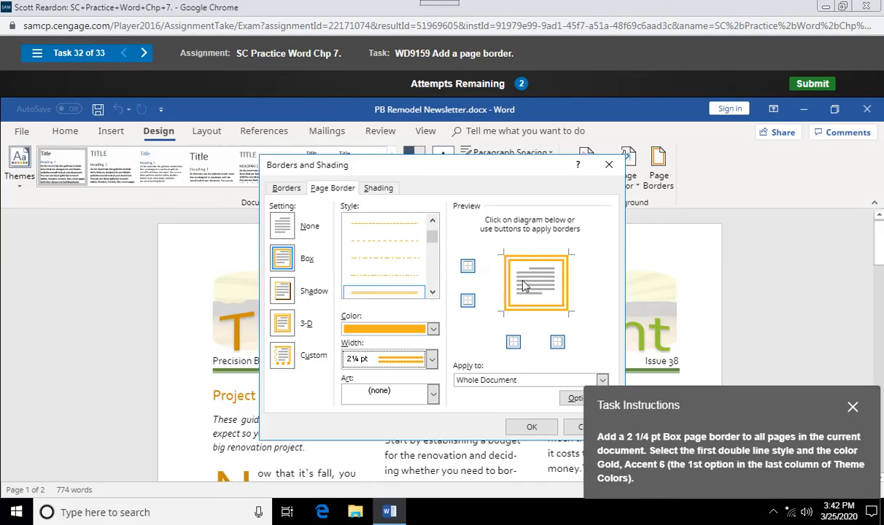
left_click(530, 431)
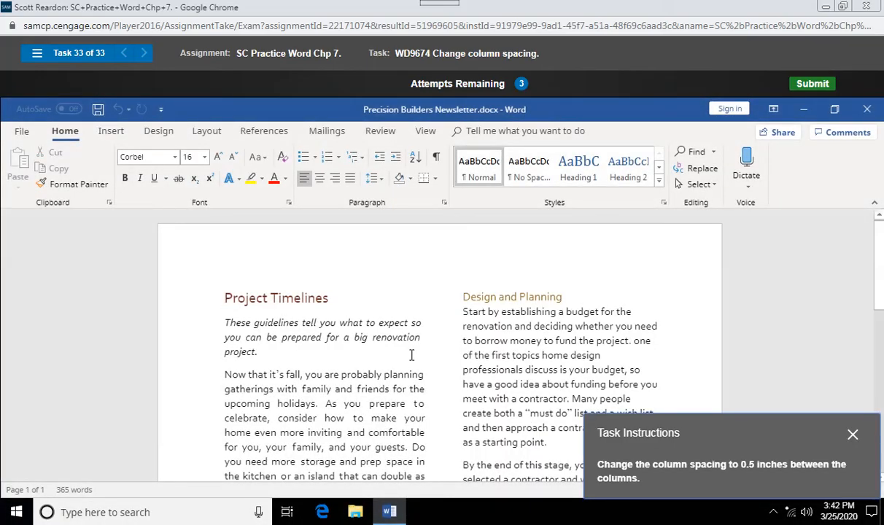
Set the spacing between the newsletter's two columns to 0.5 inches
left_click(206, 132)
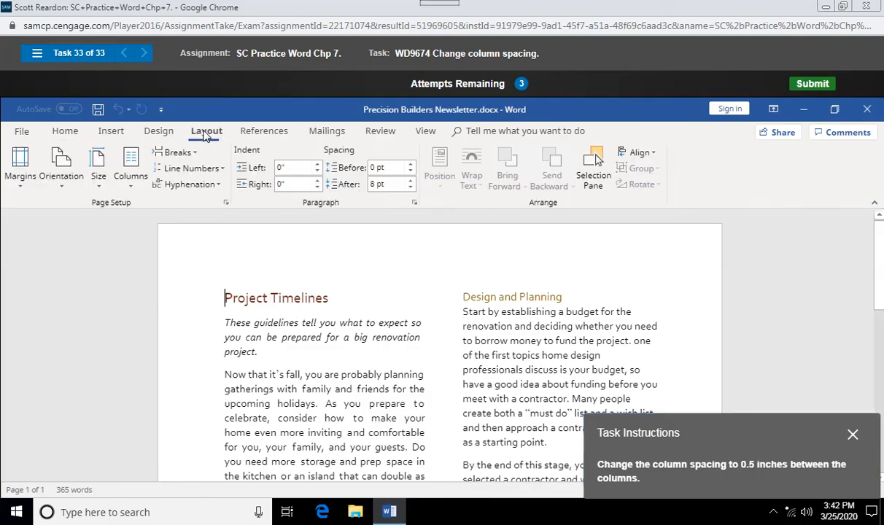
left_click(189, 154)
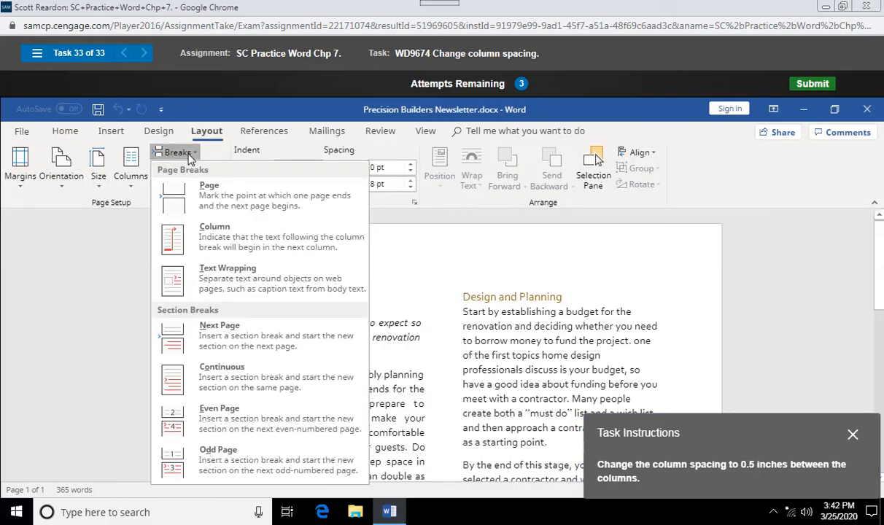
left_click(128, 172)
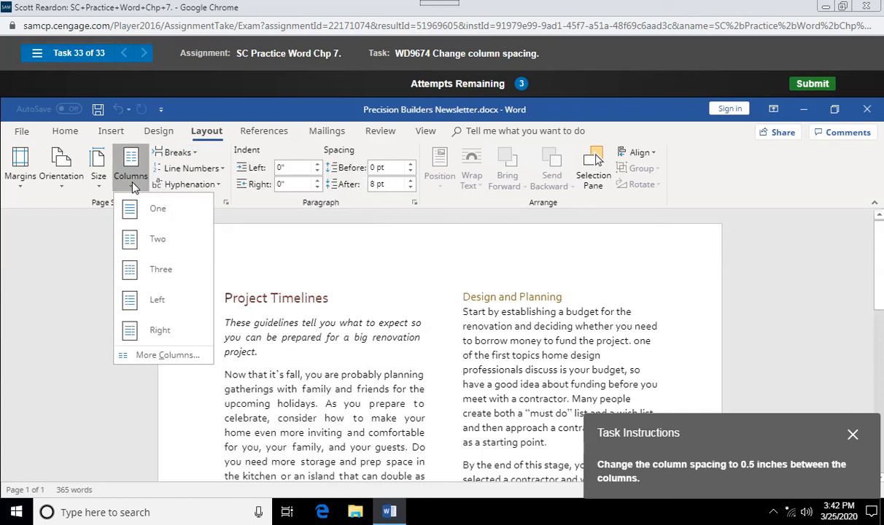
left_click(162, 356)
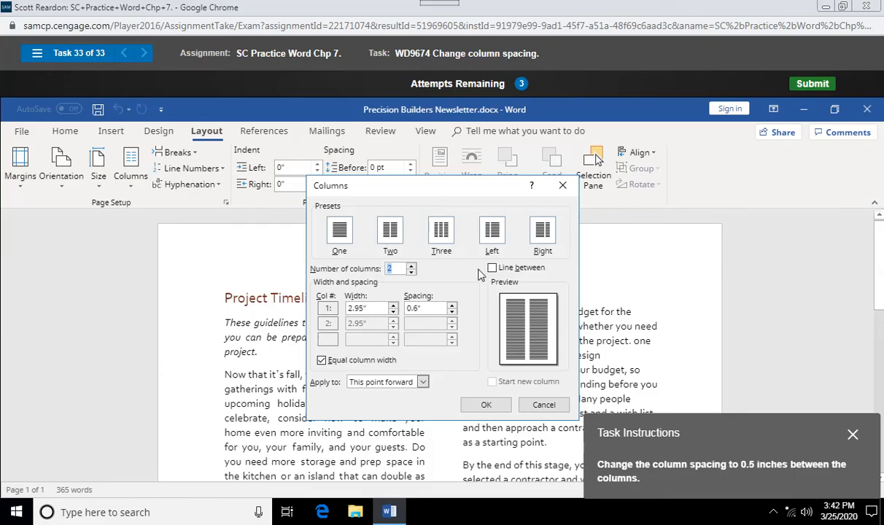
left_click(452, 312)
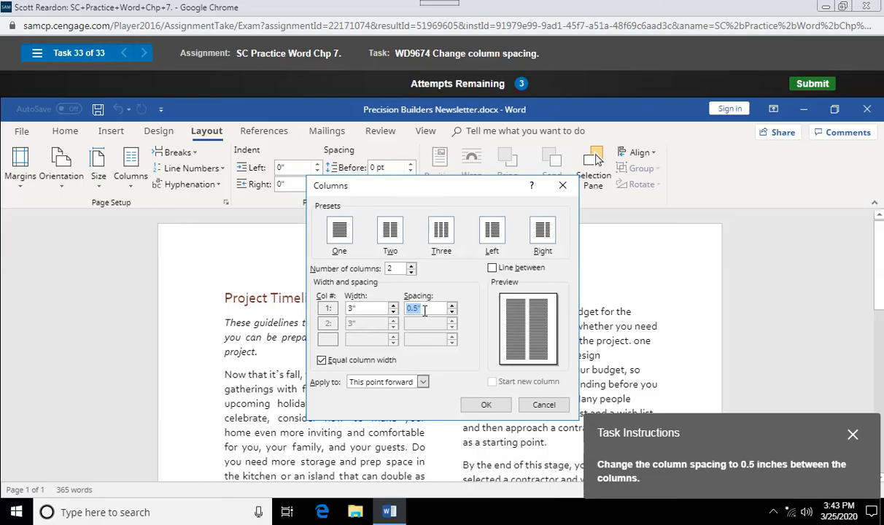
left_click(480, 407)
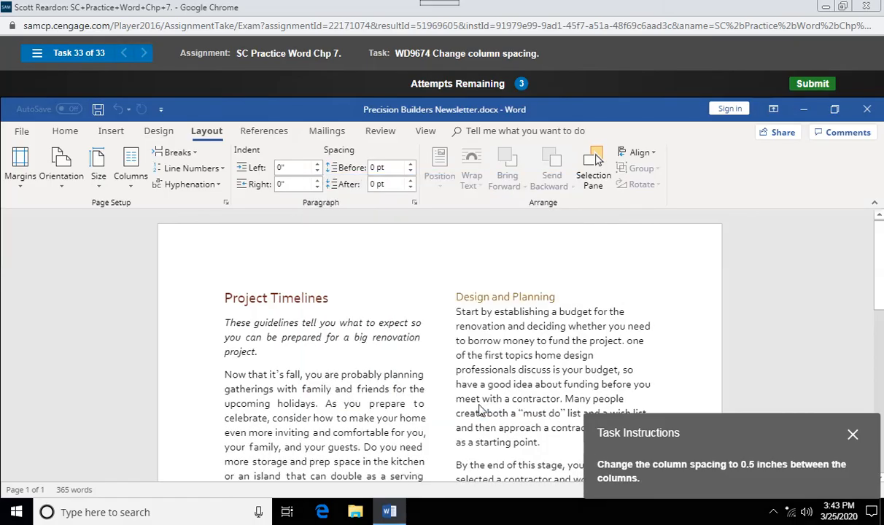